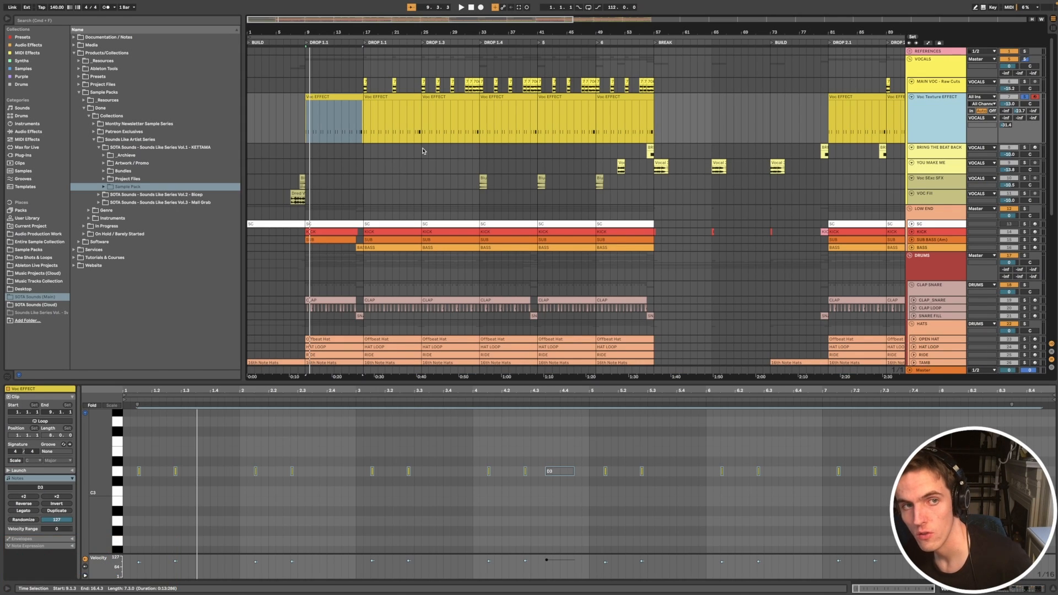
Step: Select the Voc EFFECT clip at the start of DROP 1.1 and audition it
left_click(320, 96)
key("space")
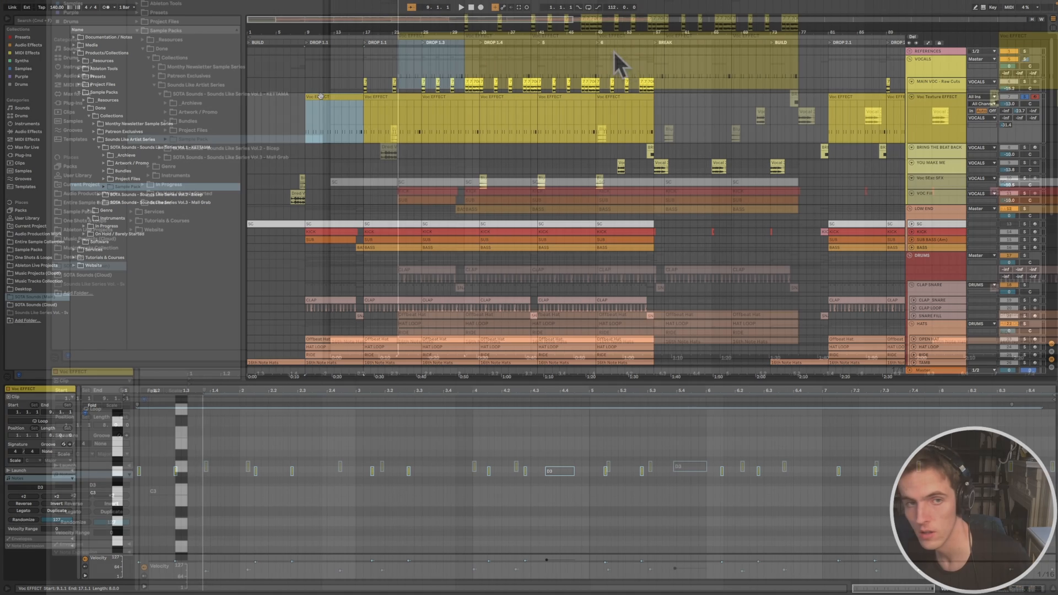
key("space")
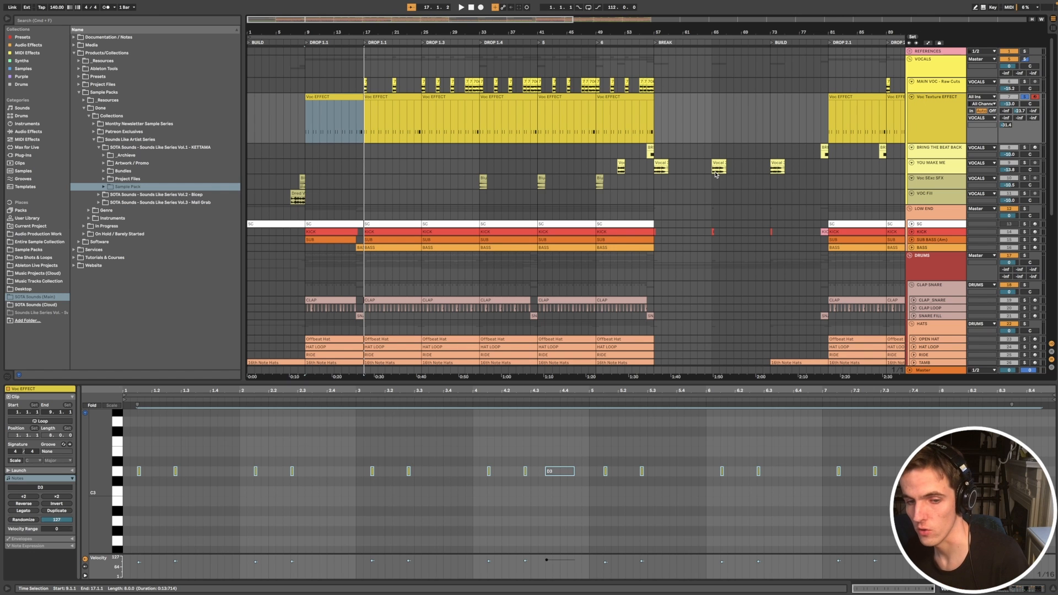
Step: Try lengthening all the D3 notes in the DROP 1.1 Voc EFFECT clip, audition them, and undo the lengthening
left_click(113, 475)
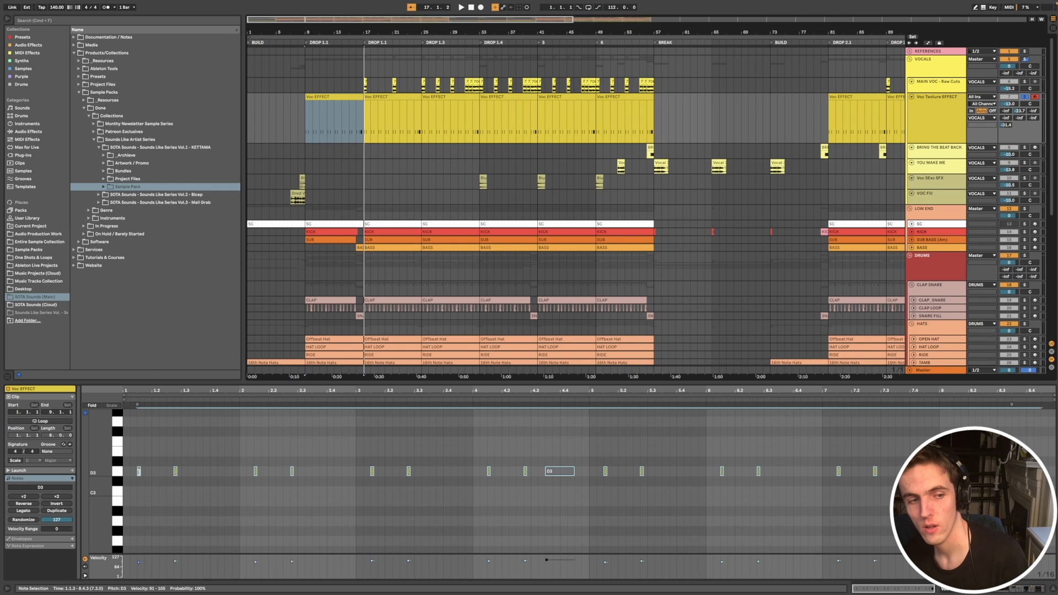
mouse_move(139, 471)
left_mouse_down()
mouse_move(159, 472)
mouse_move(147, 472)
left_mouse_up()
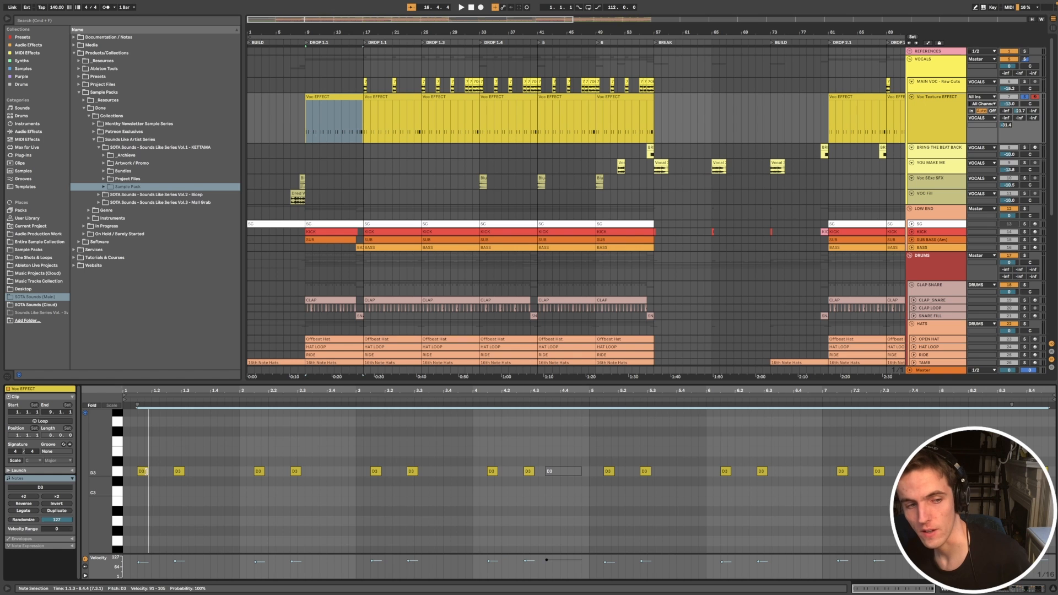
left_click(136, 399)
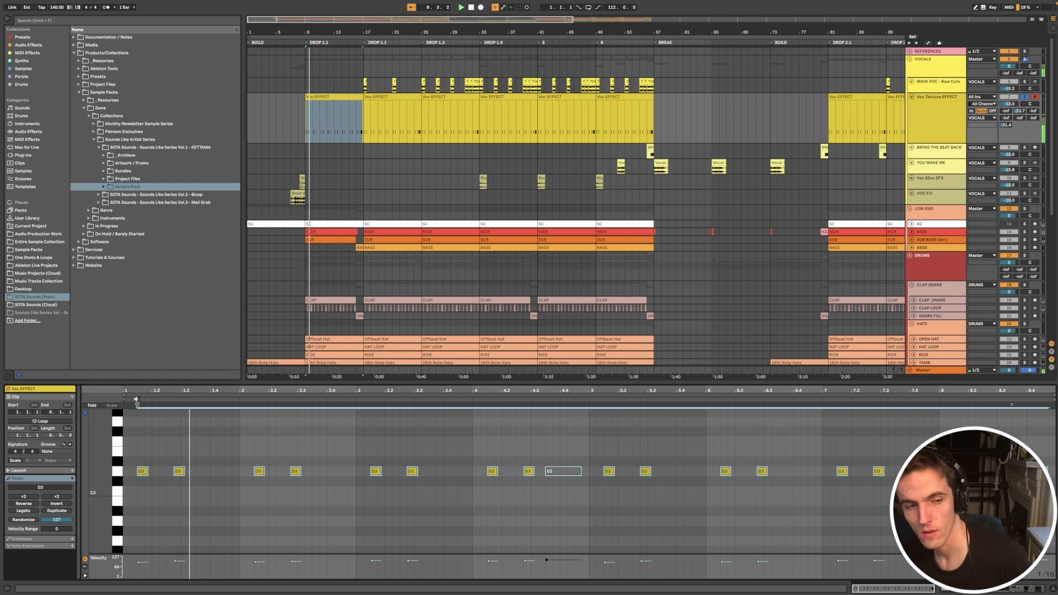
key("space")
key("super+z")
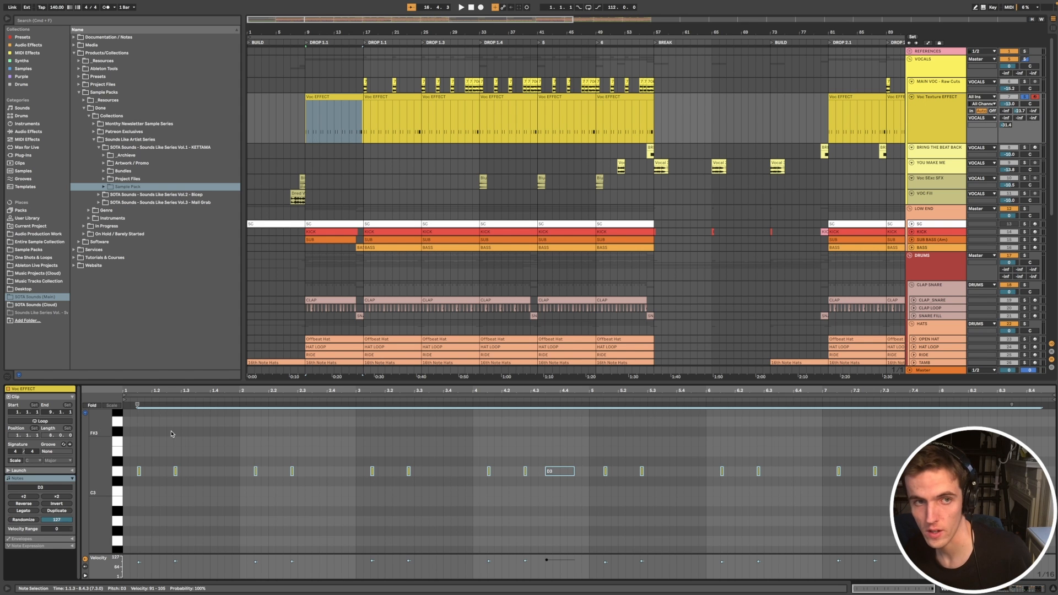
Step: Show the vocal effect's device chain and preview Effect Vox.wav from the Vocals folder of the Jungle Jungle sample pack
key("shift+Tab")
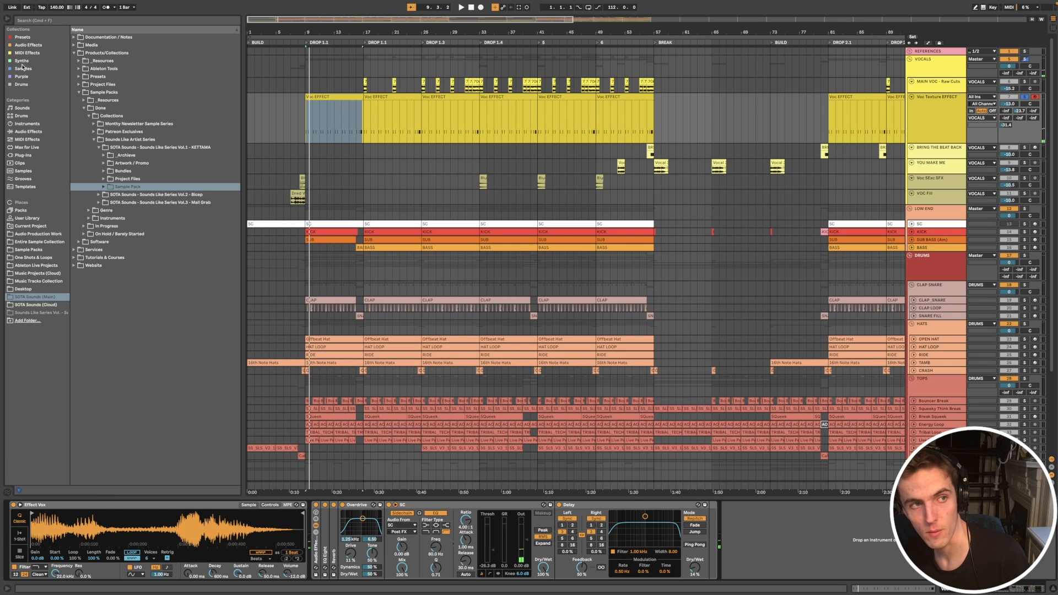
left_click(23, 68)
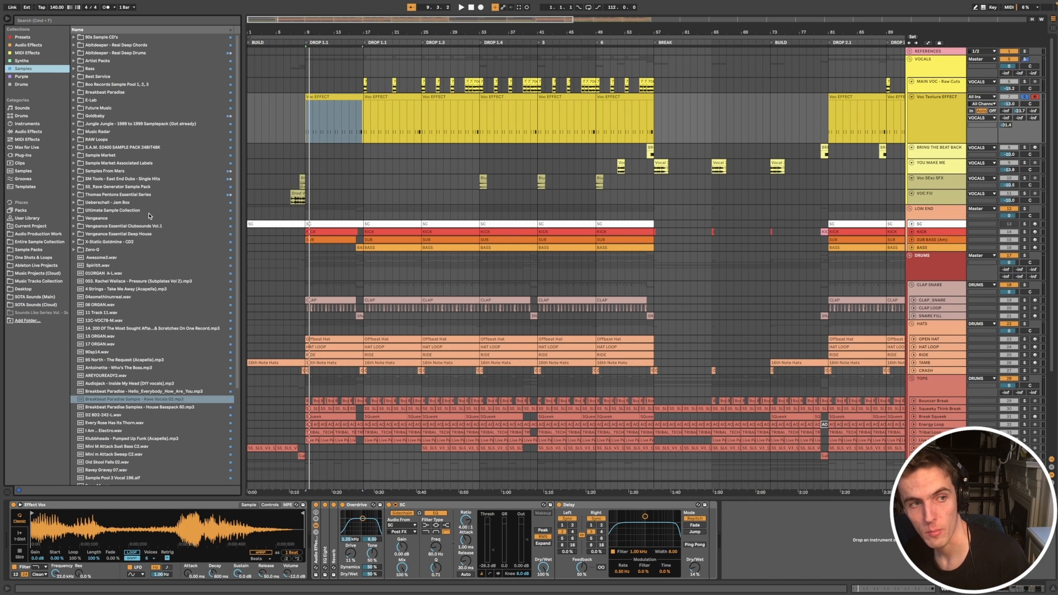
left_click(101, 123)
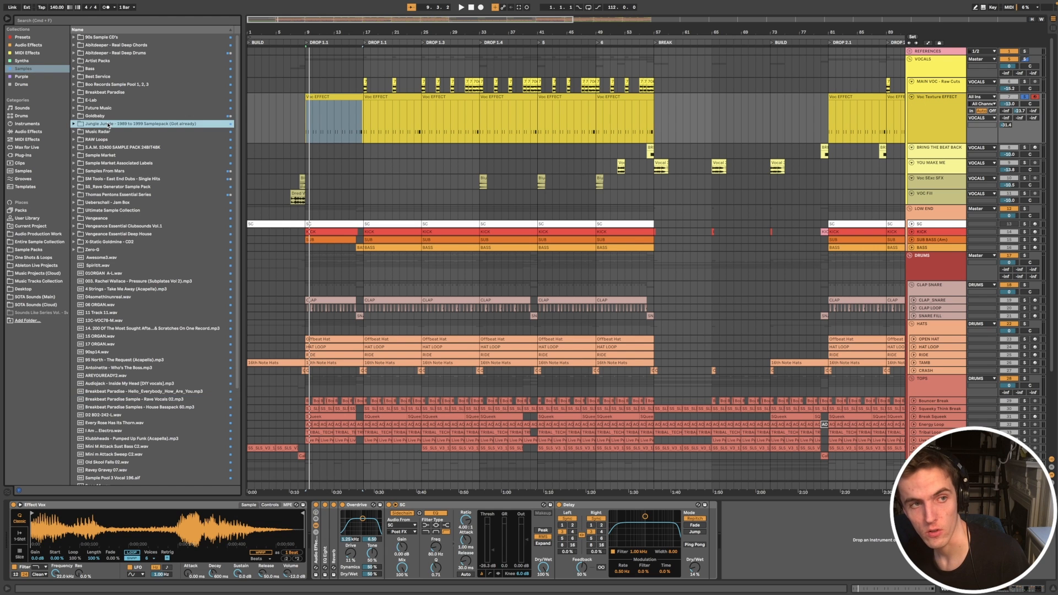
left_click(246, 421)
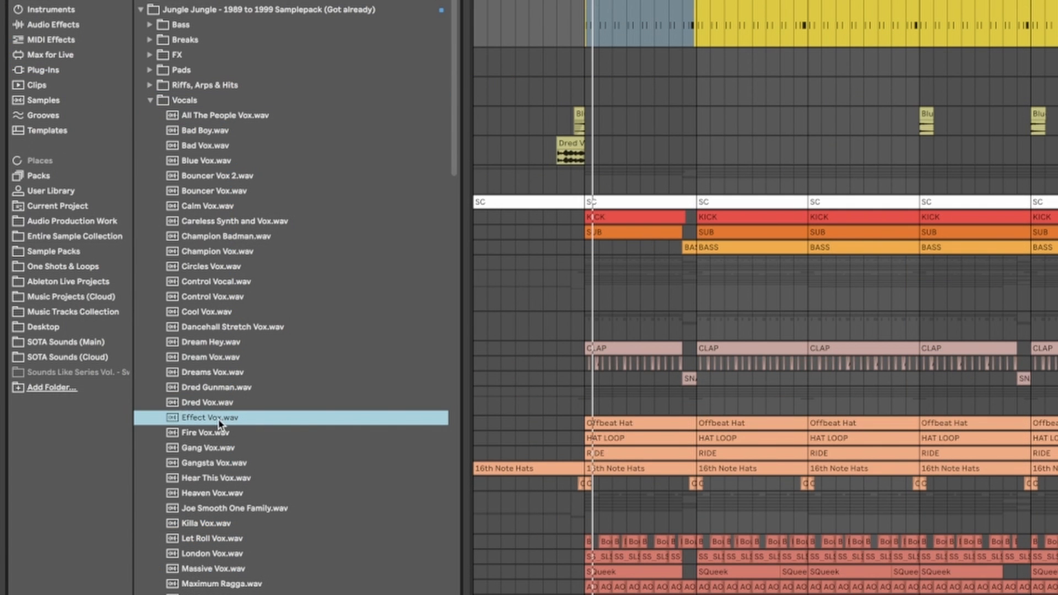
Step: Preview Dred Gunman.wav and a few other vocal samples from the same Jungle Jungle Vocals folder
left_click(232, 390)
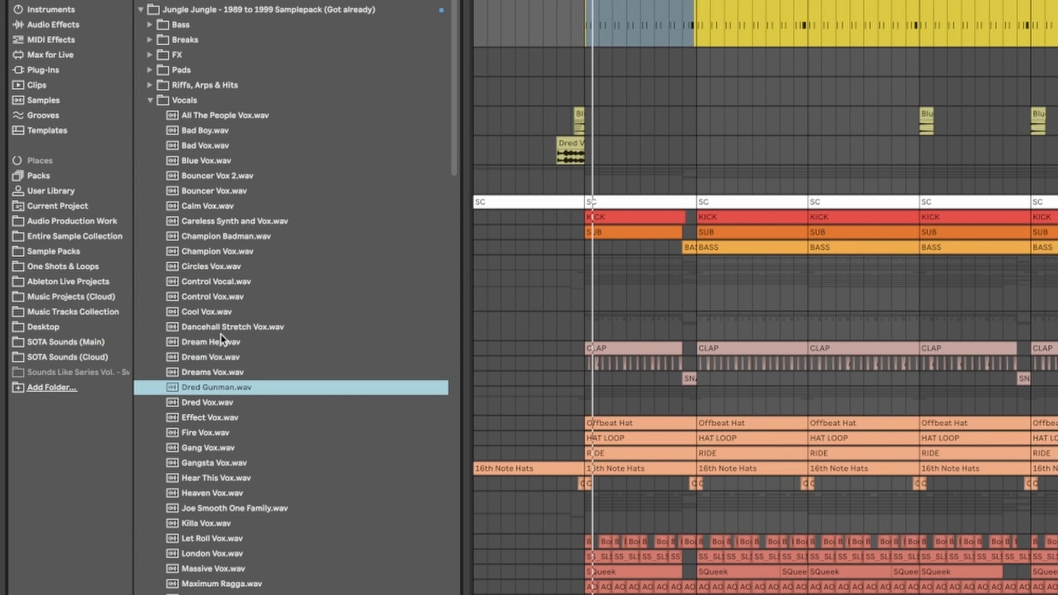
left_click(226, 298)
left_click(249, 205)
left_click(249, 246)
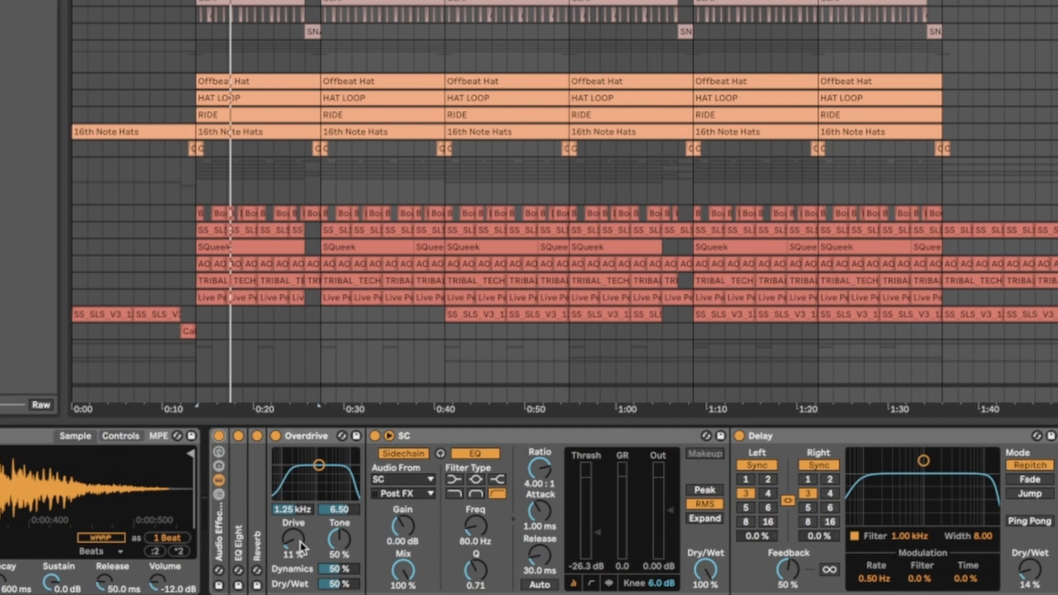
Step: Compare the vocal effect's sound without and with its Overdrive by bypassing and re-enabling the device
left_click(275, 436)
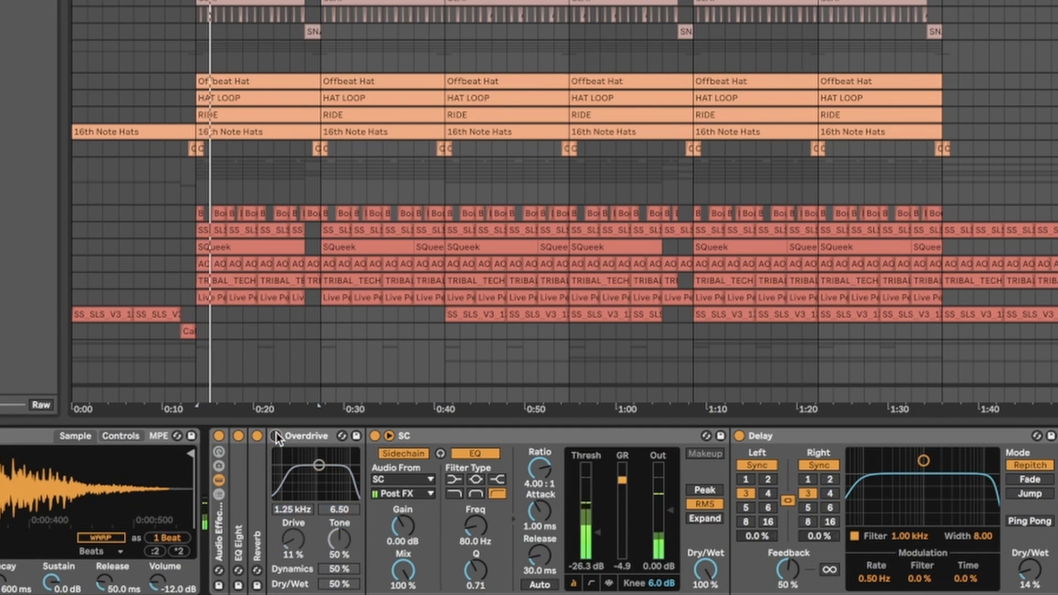
left_click(275, 436)
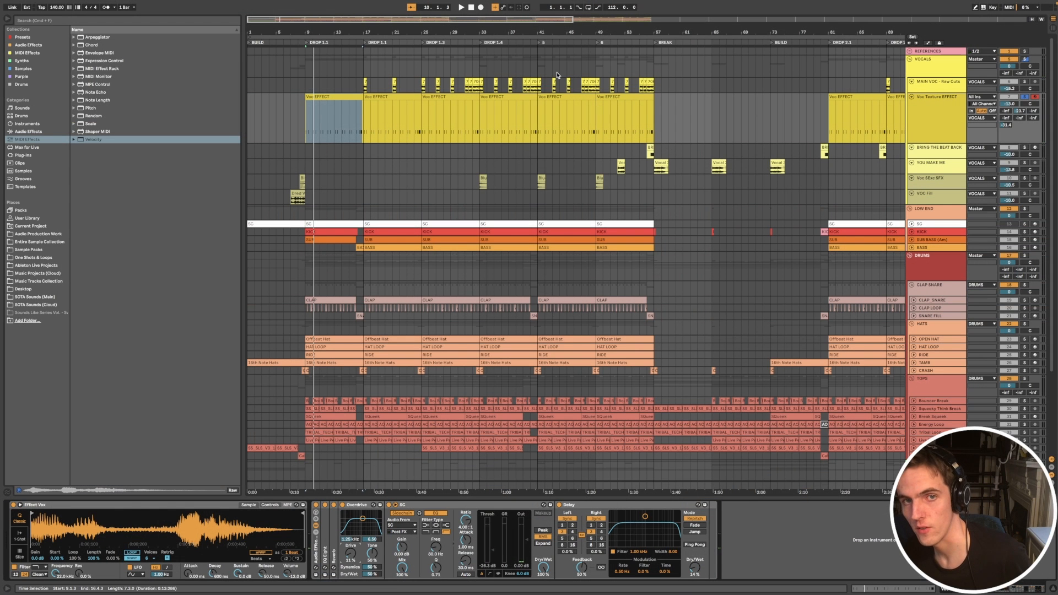
Step: Select the Voc EFFECT clip at DROP 1.4 and play the arrangement from bar 33
left_click(512, 97)
scroll(827, 130, "right", 2)
scroll(828, 130, "down", 4)
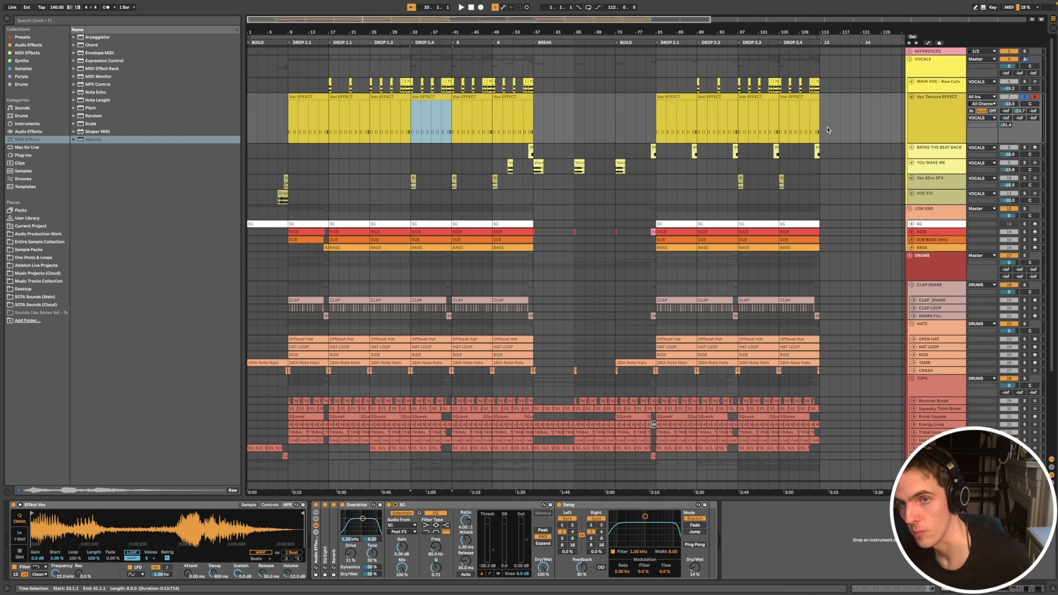
scroll(827, 130, "down", 2)
key("space")
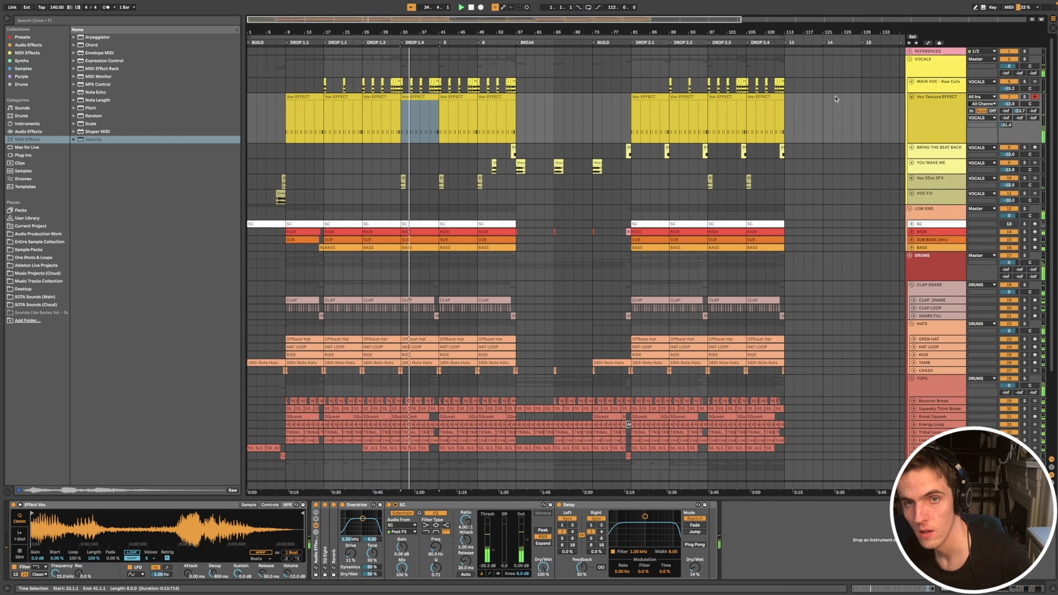
Step: Fold the Voc Texture EFFECT track and select the Wu-Tang a cappella clip at the start of DROP 1.4
left_click(958, 122)
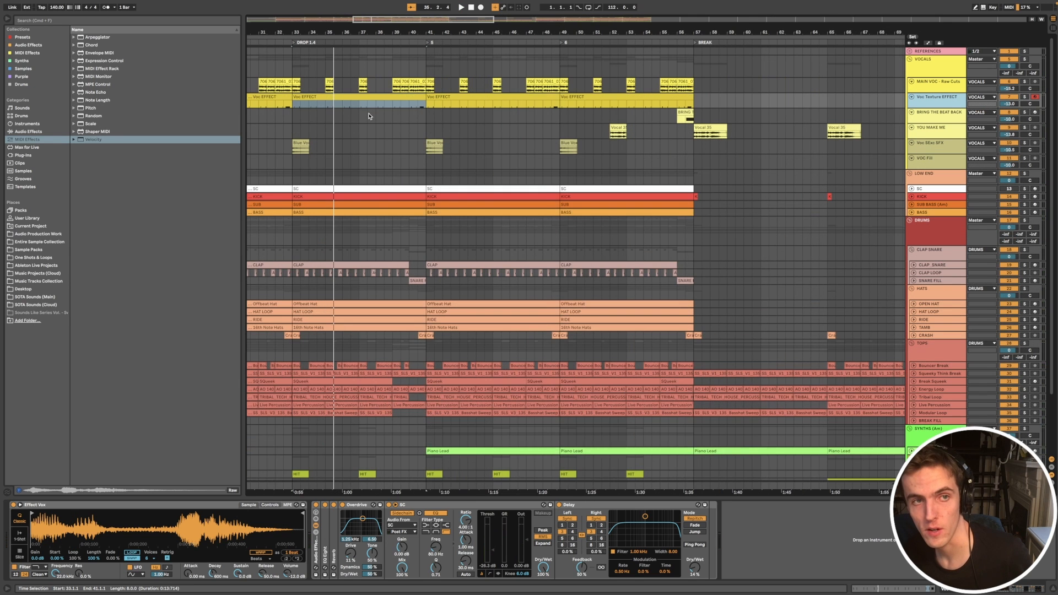
scroll(369, 116, "left", 3)
left_click(362, 81)
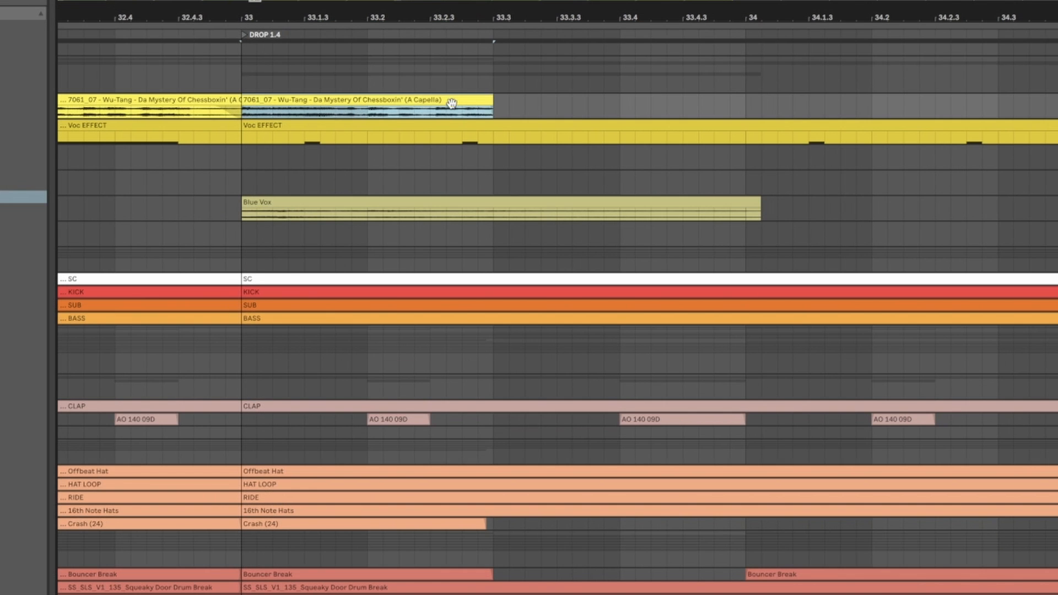
Step: Select the Wu-Tang vocal cut at bar 31 on MAIN VOC - Raw Cuts and listen to the phrase leading into DROP 1.4
scroll(530, 117, "down", 3)
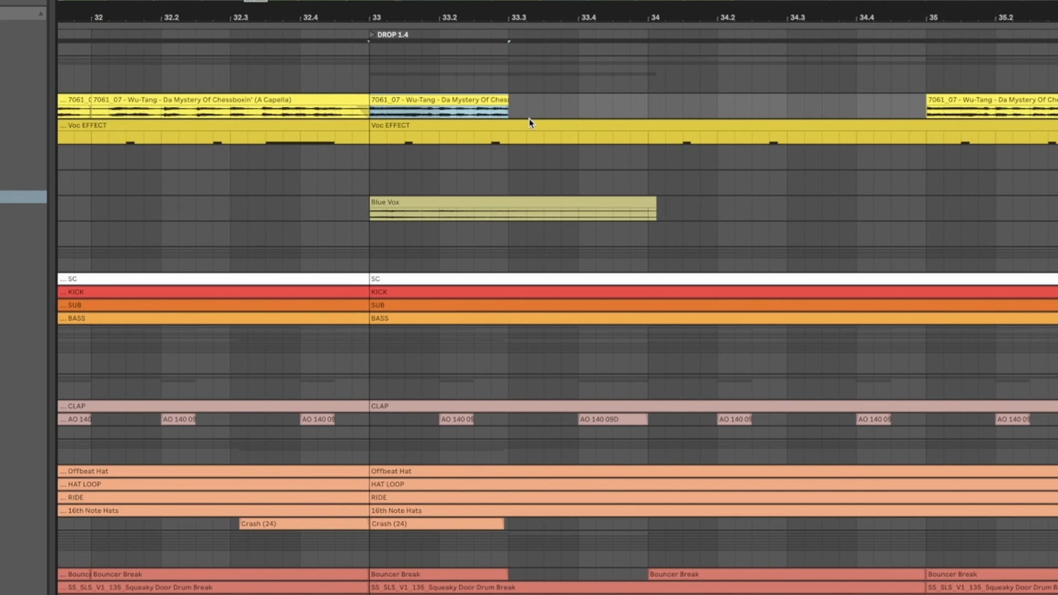
scroll(529, 118, "down", 6)
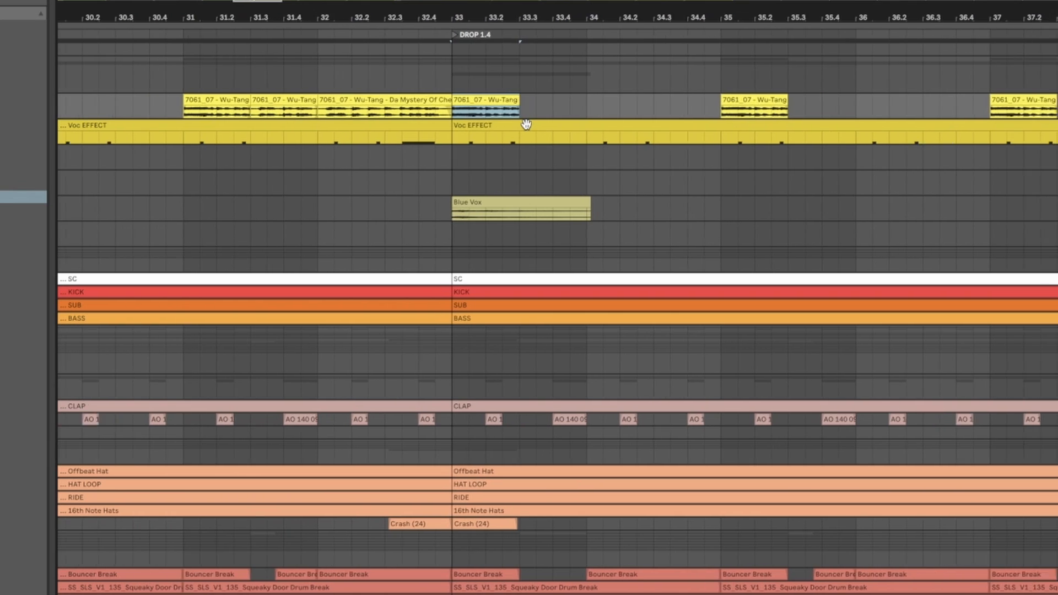
scroll(526, 124, "down", 1)
left_click(375, 99)
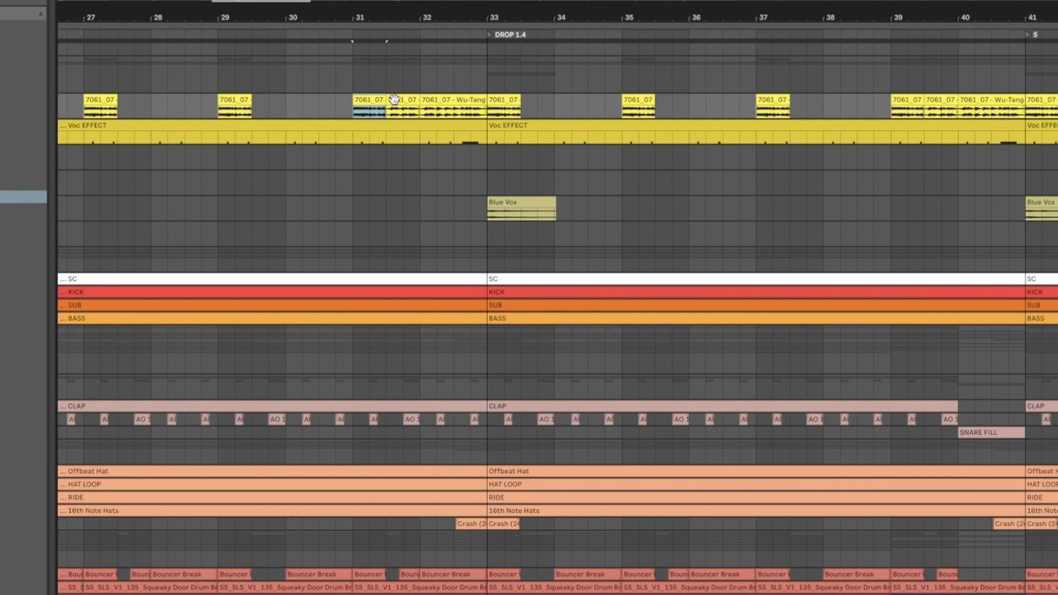
scroll(394, 99, "down", 4)
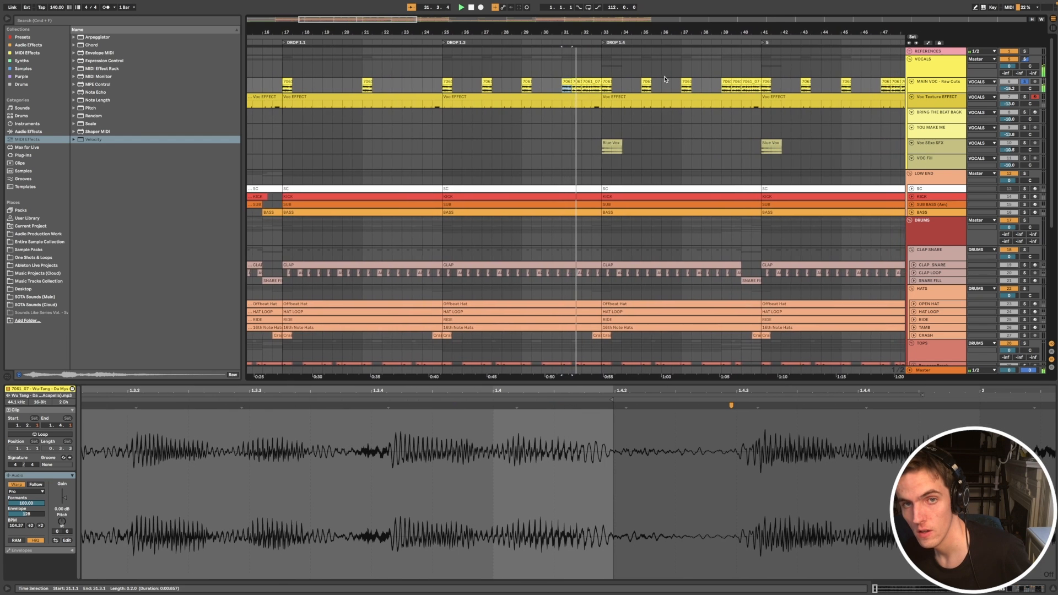
scroll(645, 94, "down", 1)
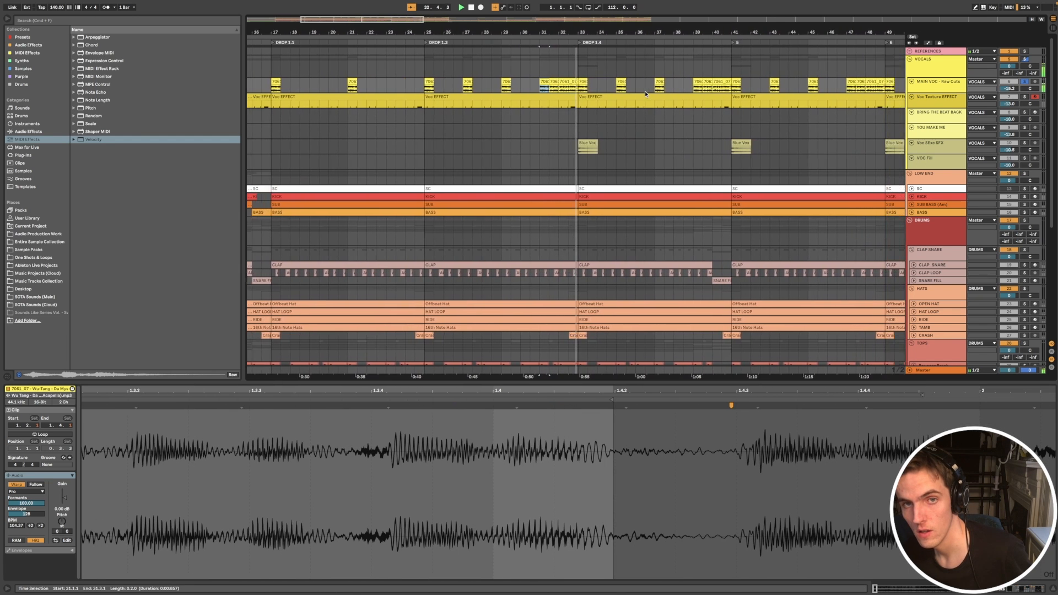
Step: Listen to how the main vocal cuts sit in the full mix from DROP 1.3 towards DROP 1.4
scroll(645, 93, "down", 4)
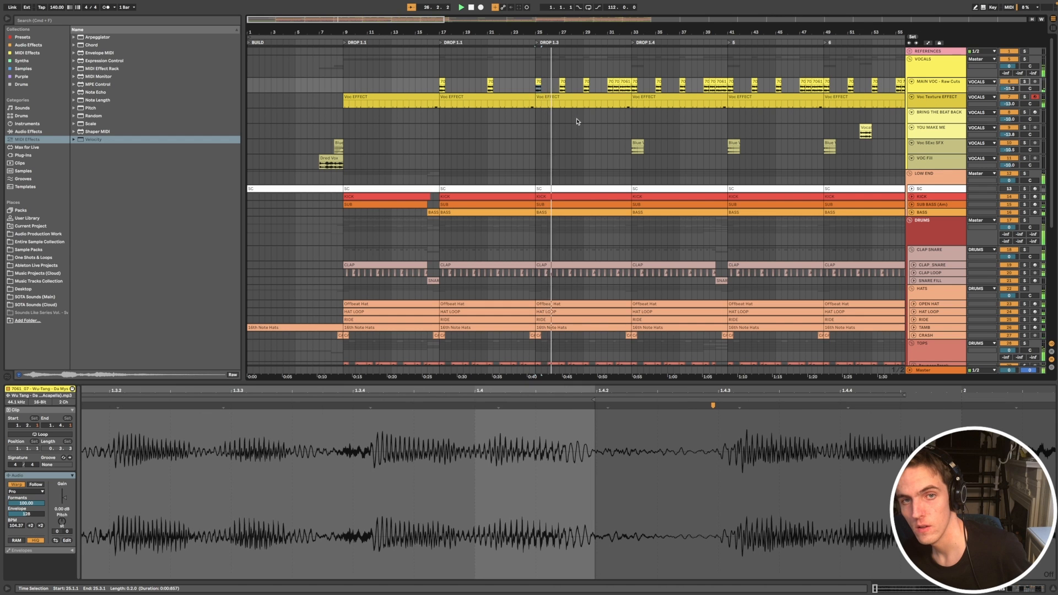
scroll(566, 121, "up", 5)
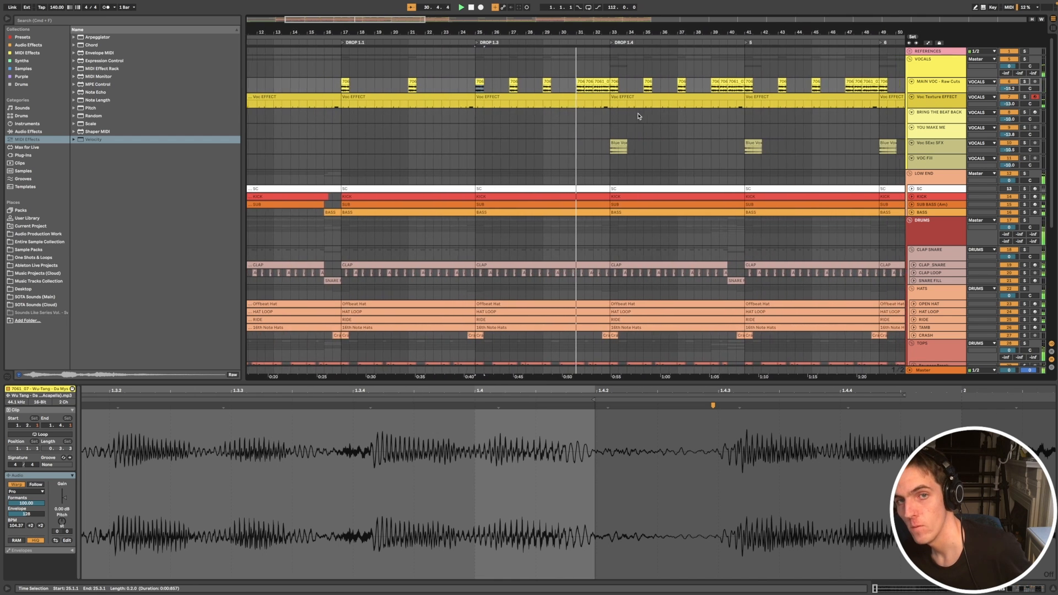
scroll(638, 116, "down", 3)
scroll(637, 115, "down", 4)
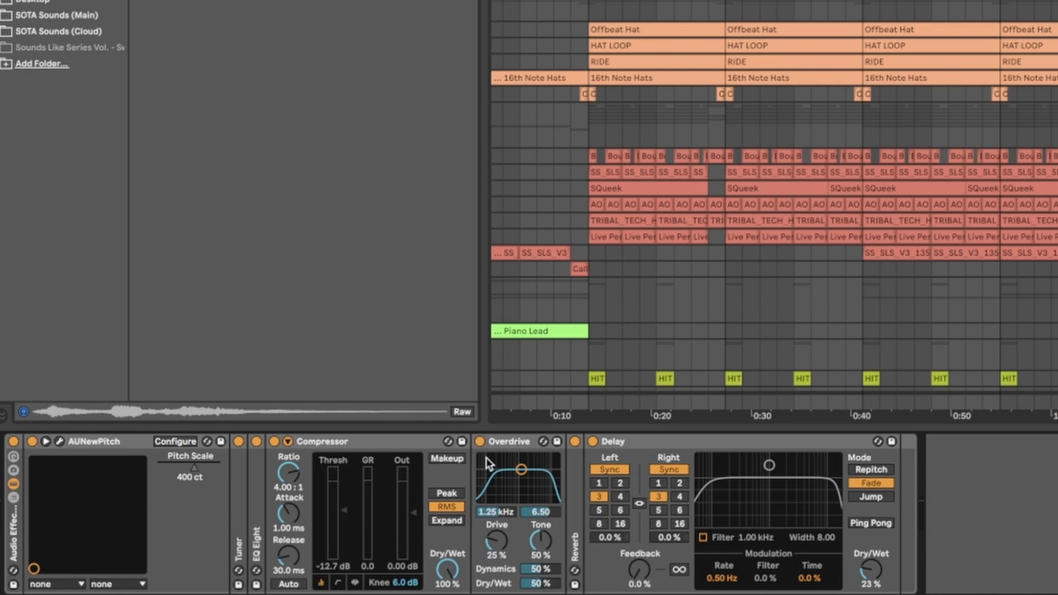
Step: Compare the MAIN VOC - Raw Cuts sound with its Overdrive bypassed and enabled
left_click(480, 442)
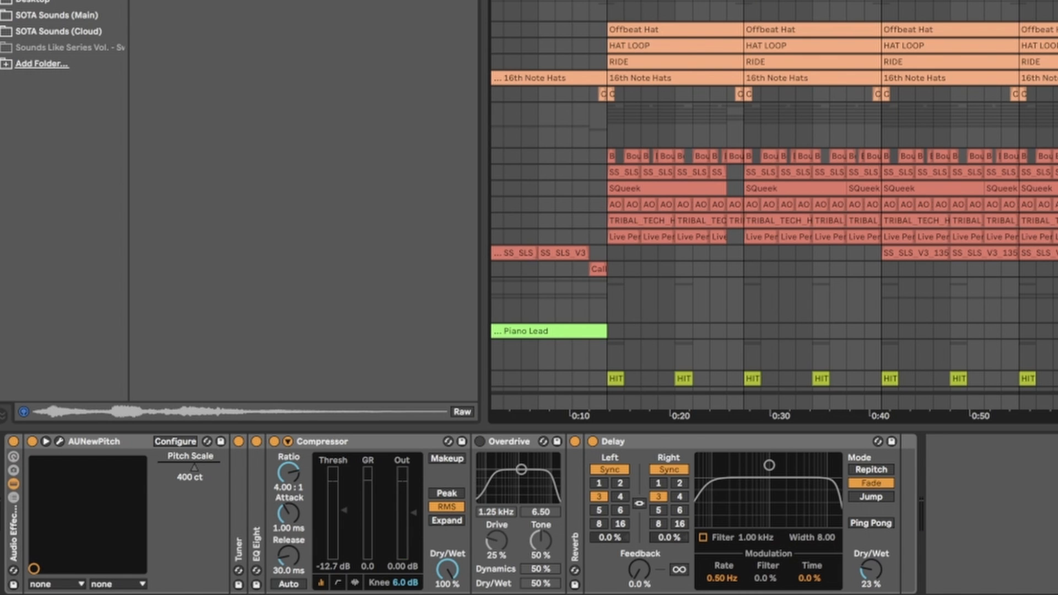
left_click(479, 443)
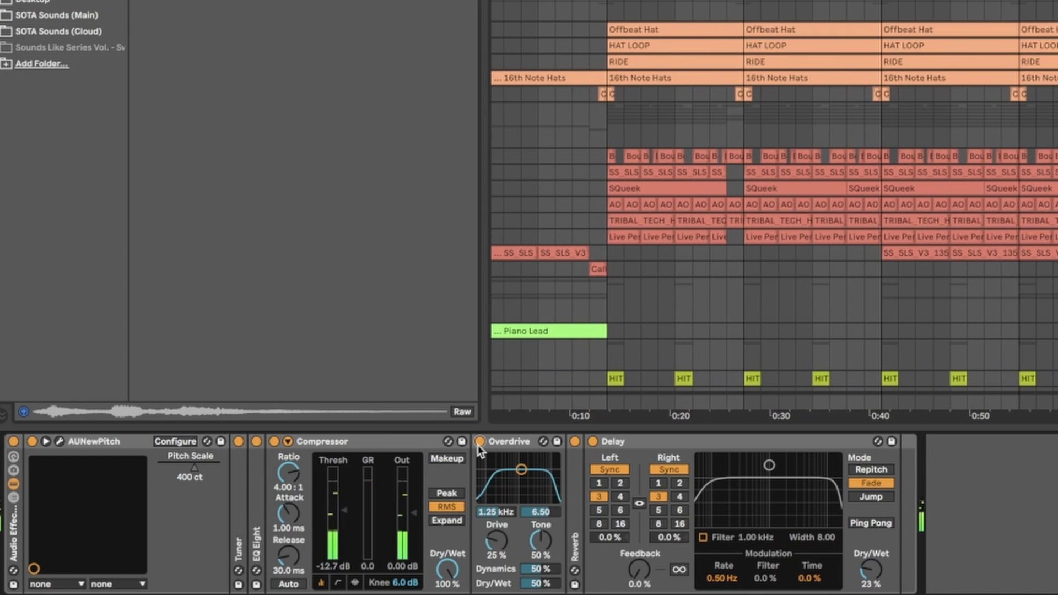
left_click(479, 441)
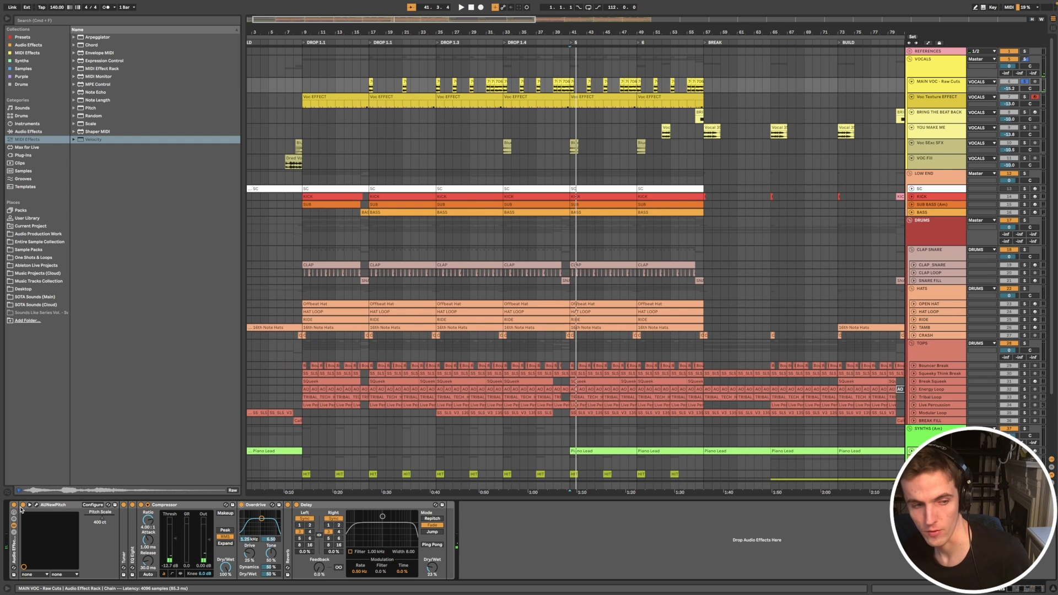
Step: Bypass AUNewPitch on the main vocal, audition the unpitched cuts, and re-enable the plug-in
left_click(22, 506)
key("space")
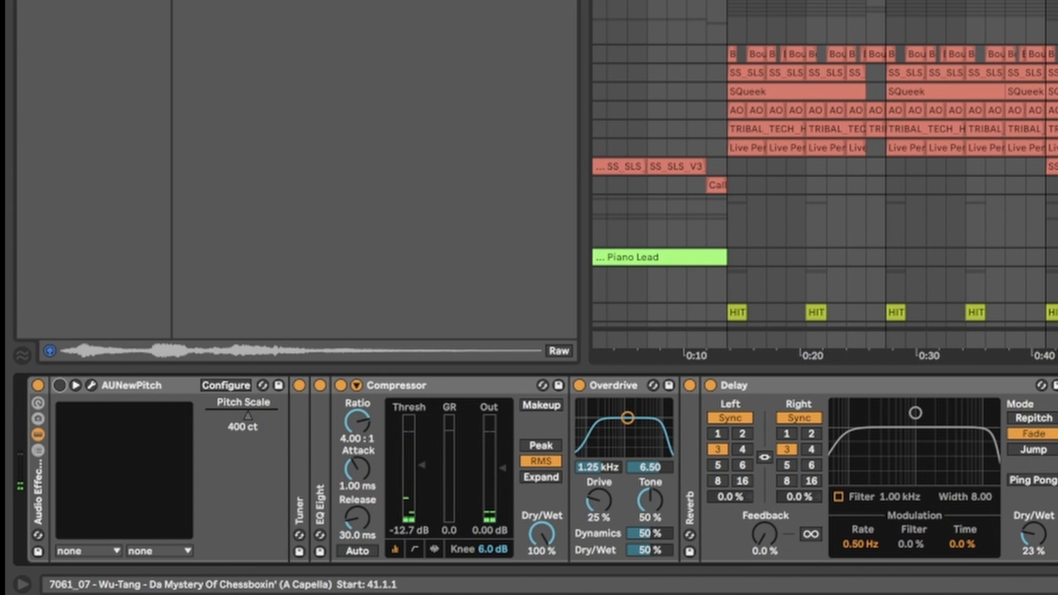
key("space")
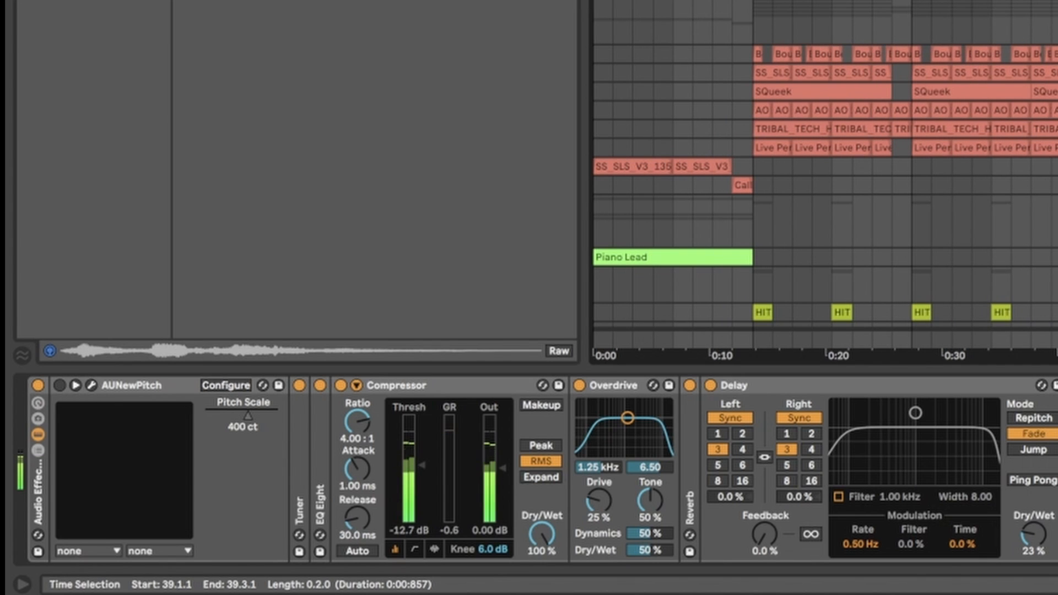
left_click(60, 385)
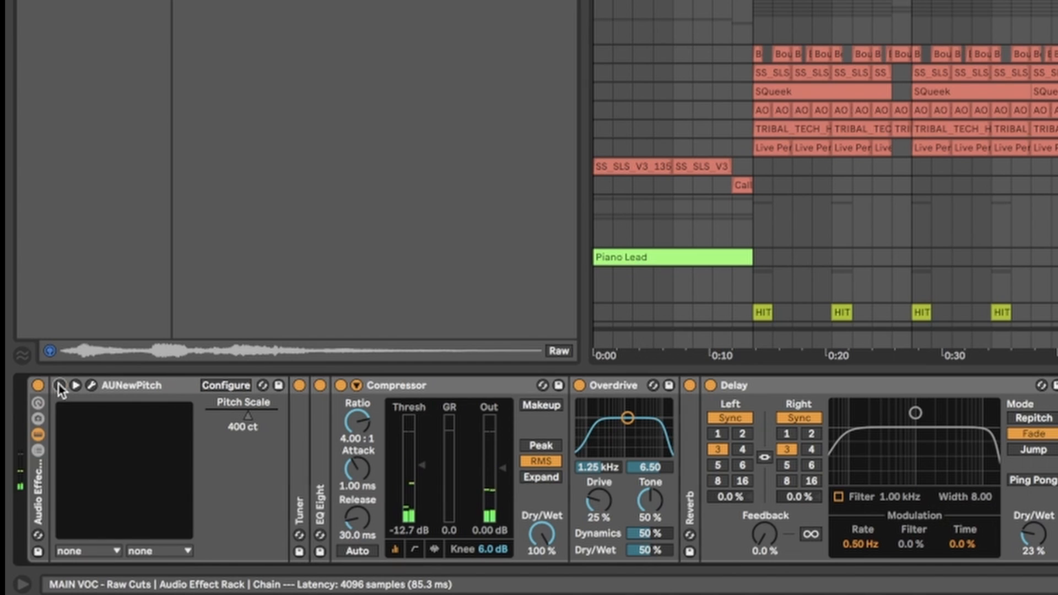
left_click(91, 384)
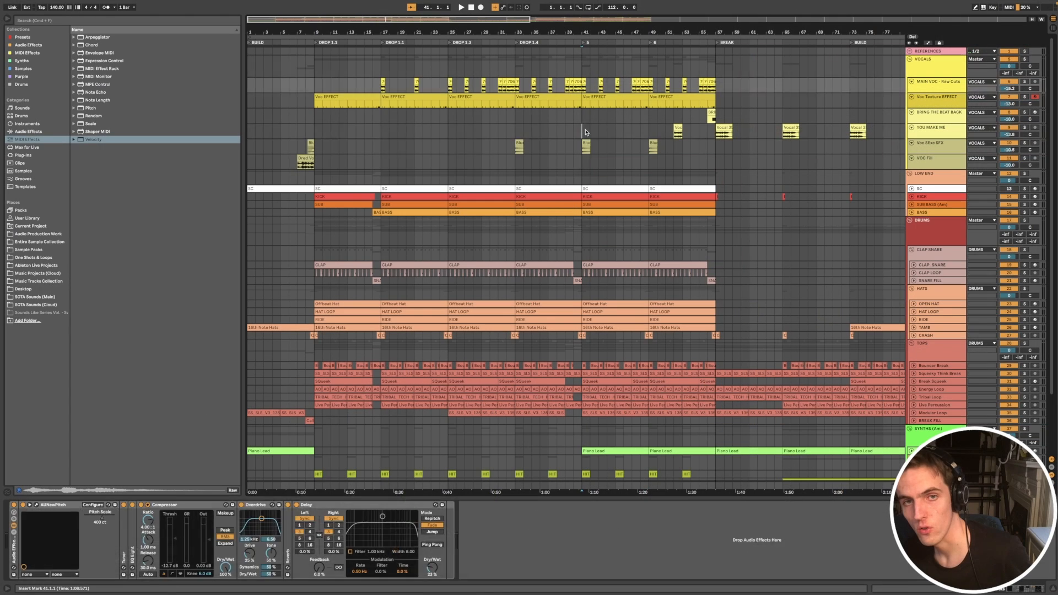
Step: Select the BRING THE BEAT BACK clip just before the BREAK to show its sampler and effects chain
left_click(593, 94)
left_click(744, 95)
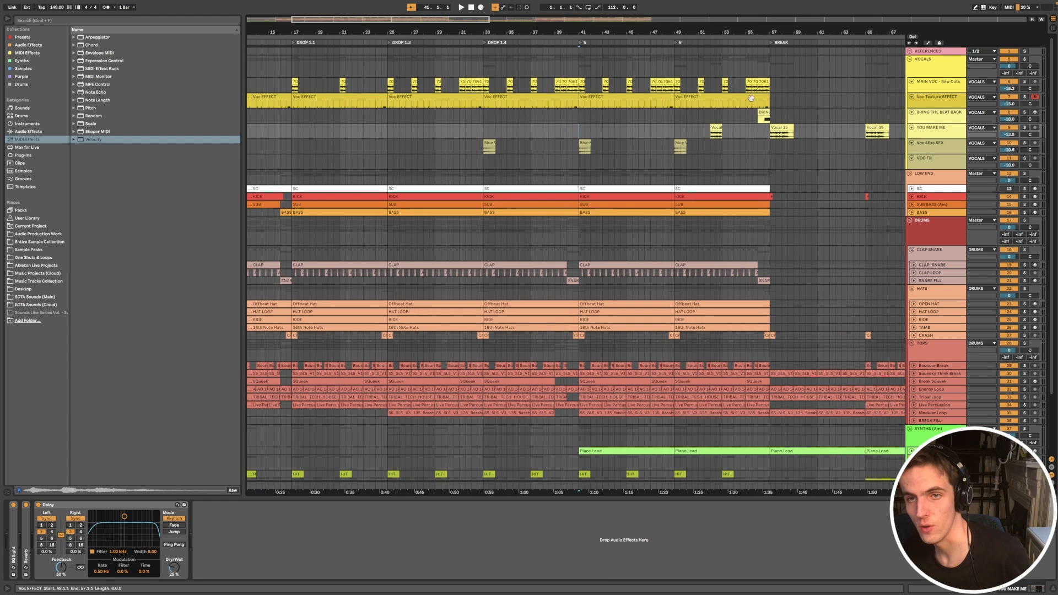
scroll(763, 110, "down", 5)
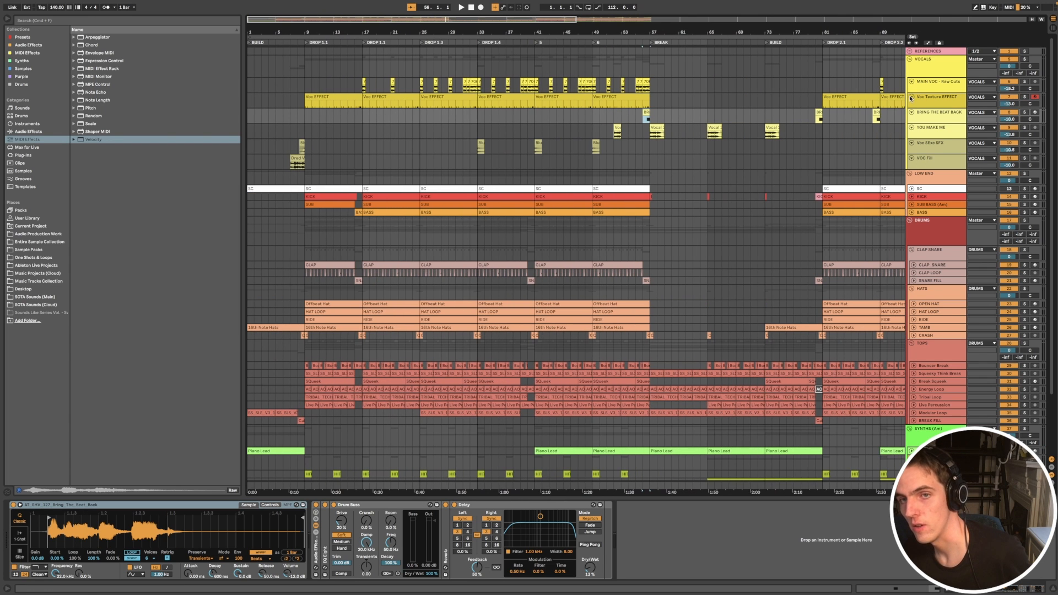
Step: Collapse the Voc Texture EFFECT and MAIN VOC - Raw Cuts tracks in the arrangement
left_click(911, 97)
left_click(912, 82)
scroll(676, 94, "down", 3)
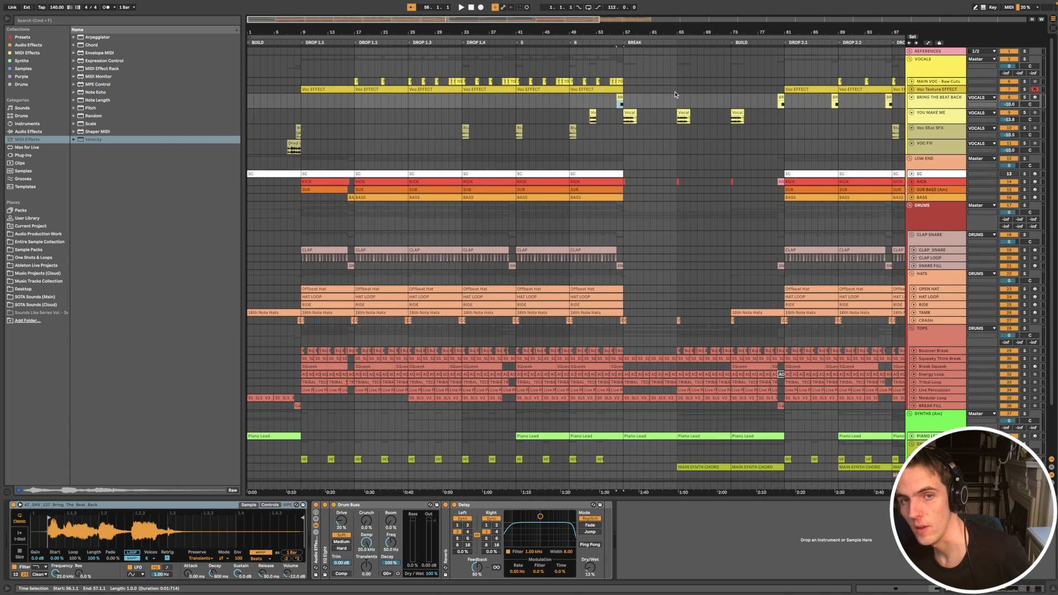
Step: Play the full mix from bar 79 to hear the BRING THE BEAT BACK vocal lead into DROP 2.1
left_click(601, 108)
scroll(763, 104, "up", 3)
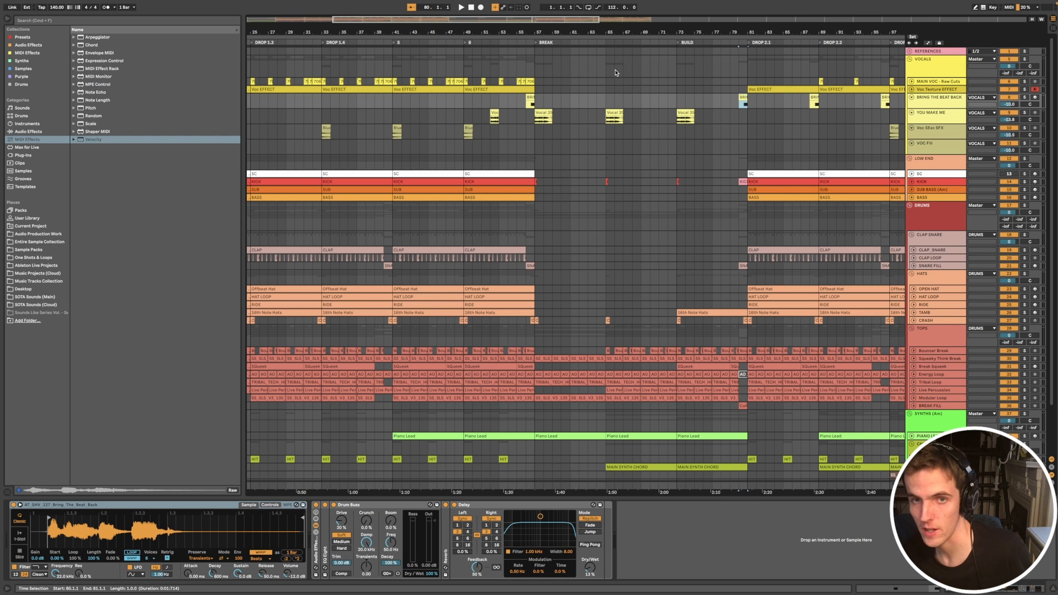
left_click(731, 101)
key("space")
scroll(589, 86, "down", 2)
scroll(589, 86, "down", 3)
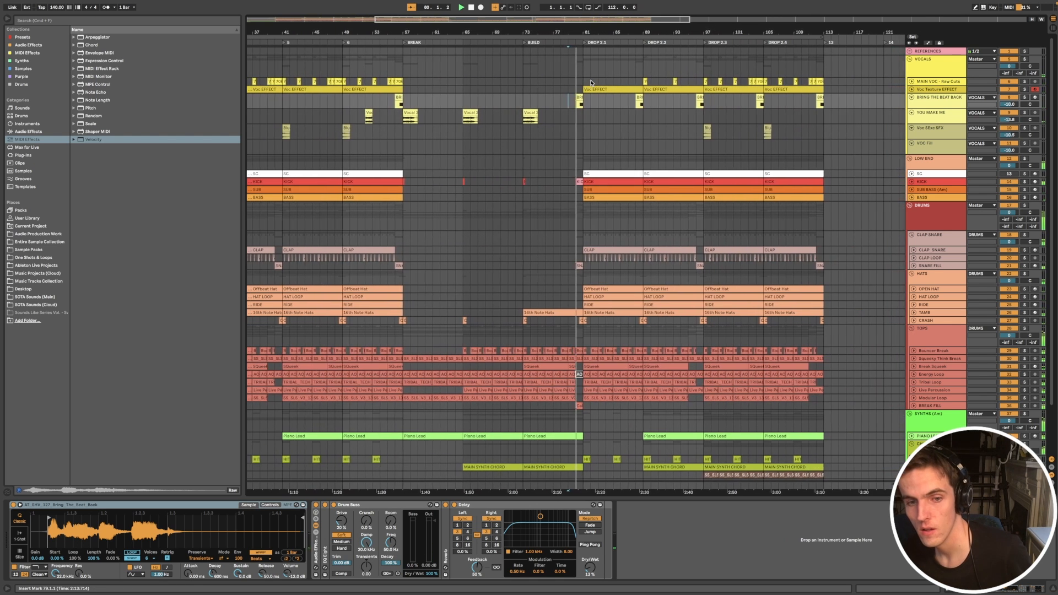
scroll(591, 82, "down", 4)
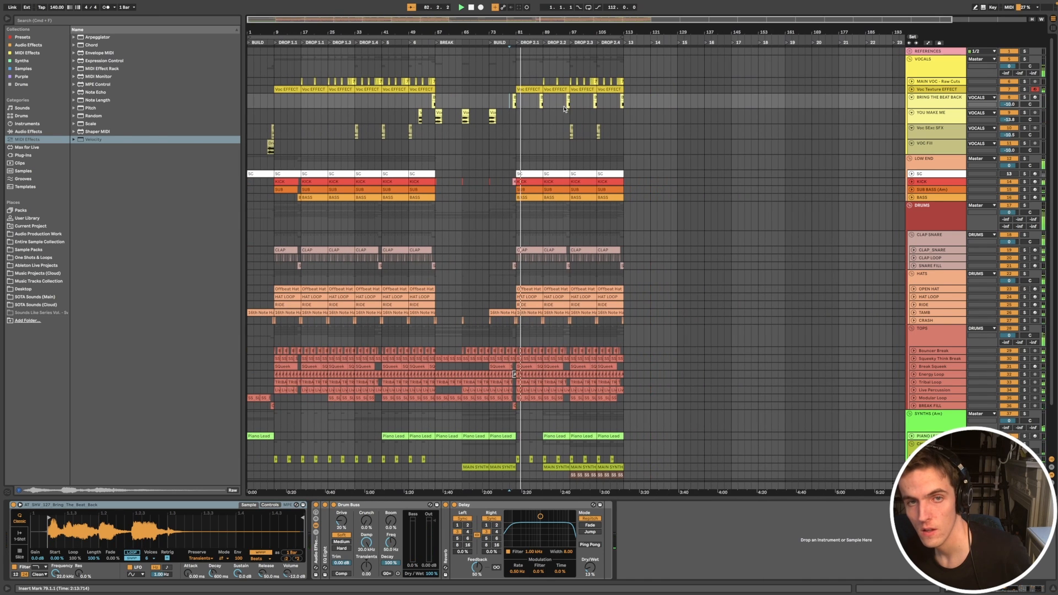
scroll(573, 111, "up", 5)
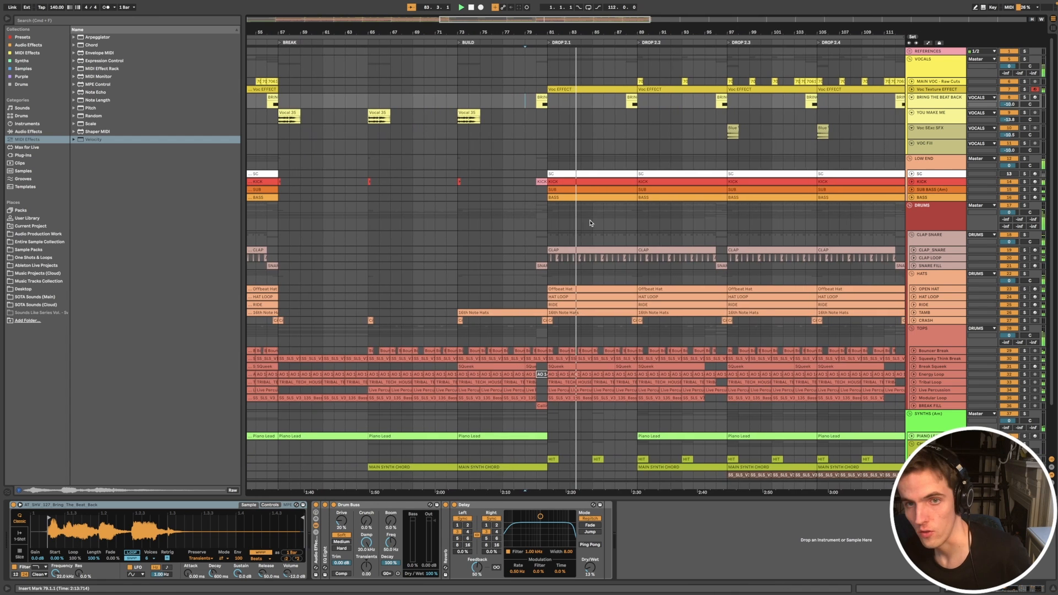
key("space")
Step: Audition the BRING THE BEAT BACK clip leading into DROP 2.3, toggling its track's solo
scroll(711, 105, "down", 2)
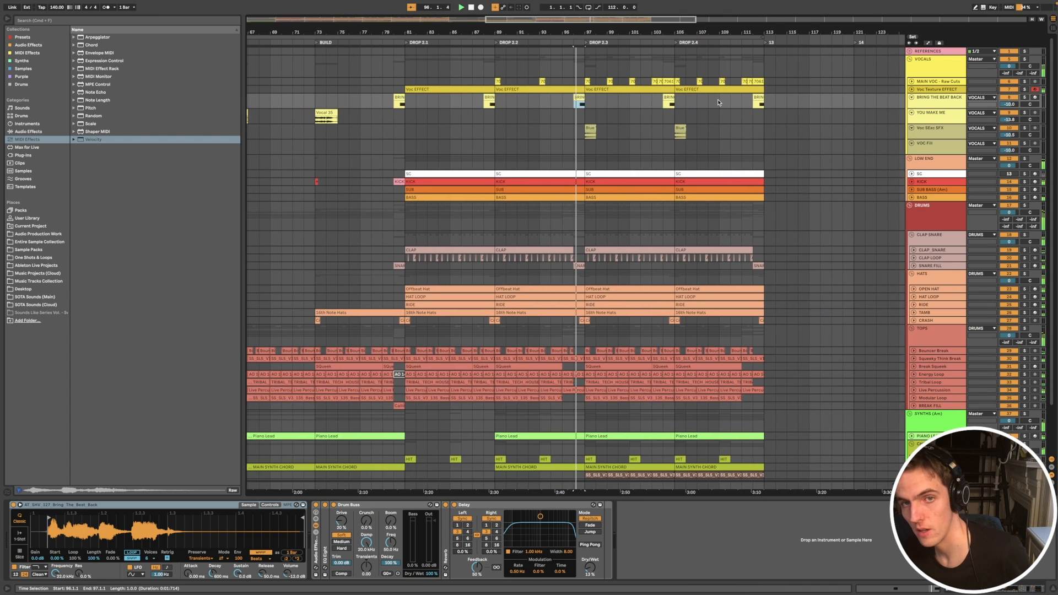
scroll(605, 135, "down", 2)
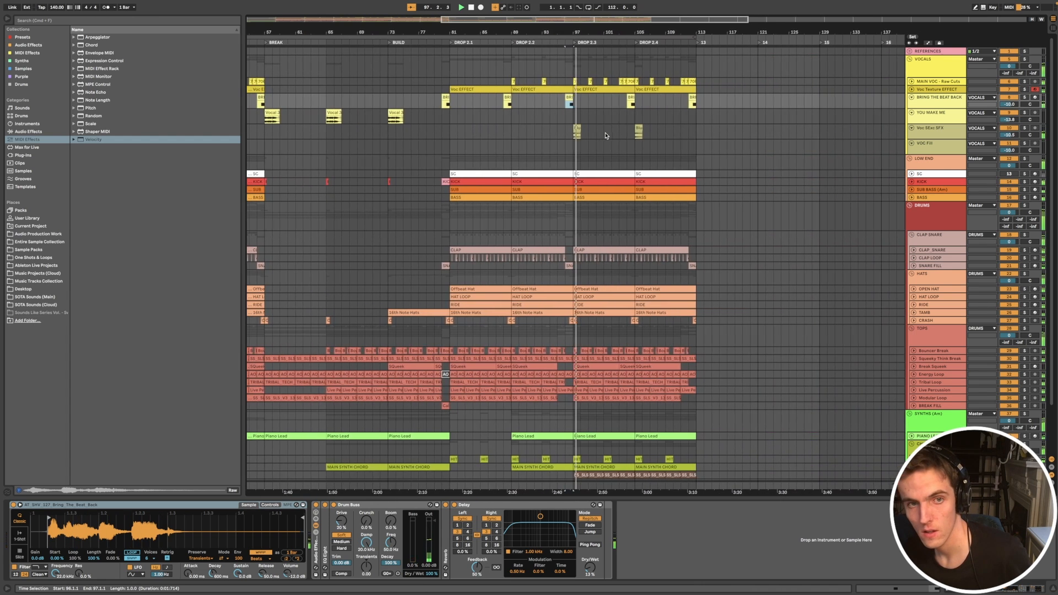
left_click(1023, 97)
key("space")
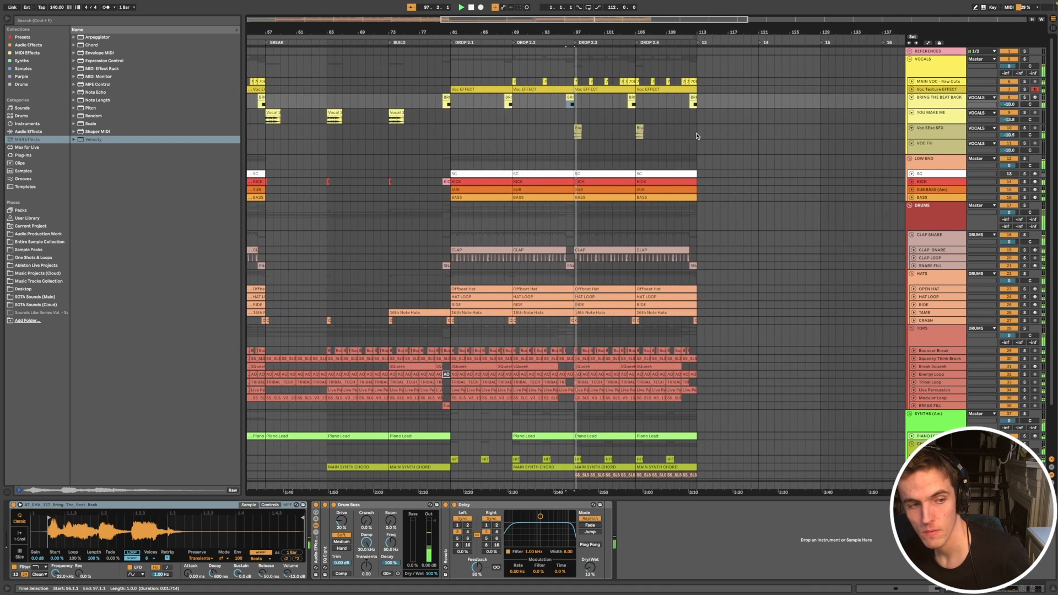
scroll(689, 133, "down", 4)
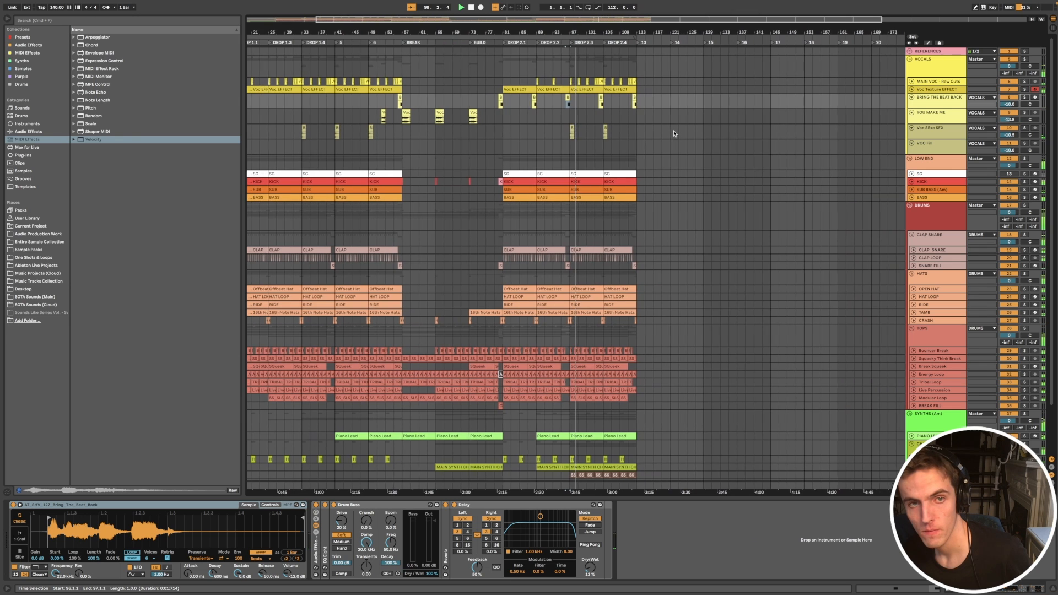
Step: Inspect the device chains of the YOU MAKE ME clip at the BUILD and the BRING THE BEAT BACK clip before DROP 2.1
left_click(470, 117)
scroll(496, 124, "up", 3)
scroll(555, 139, "up", 1)
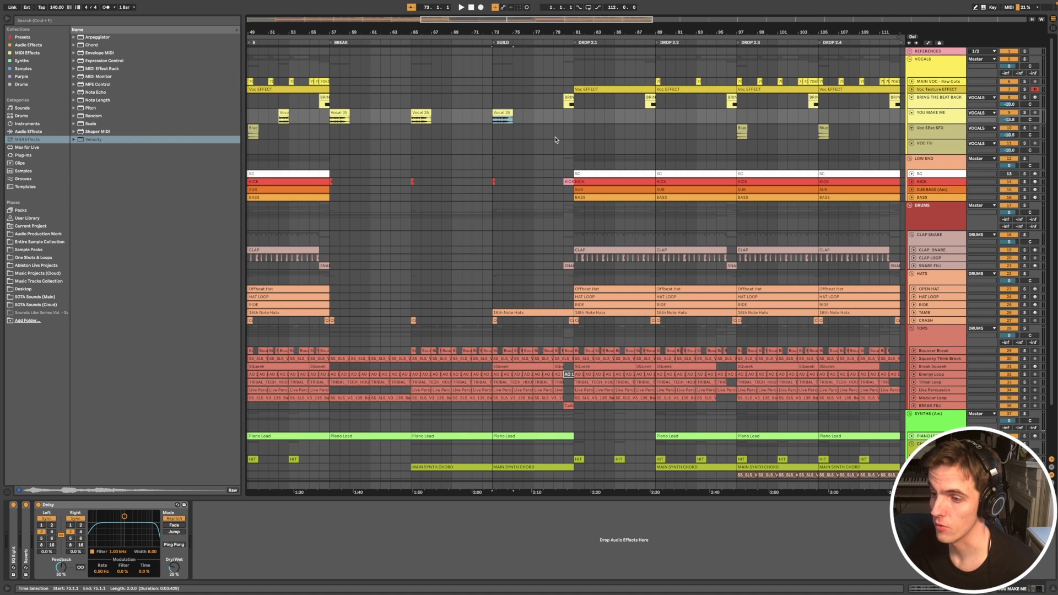
scroll(556, 138, "down", 3)
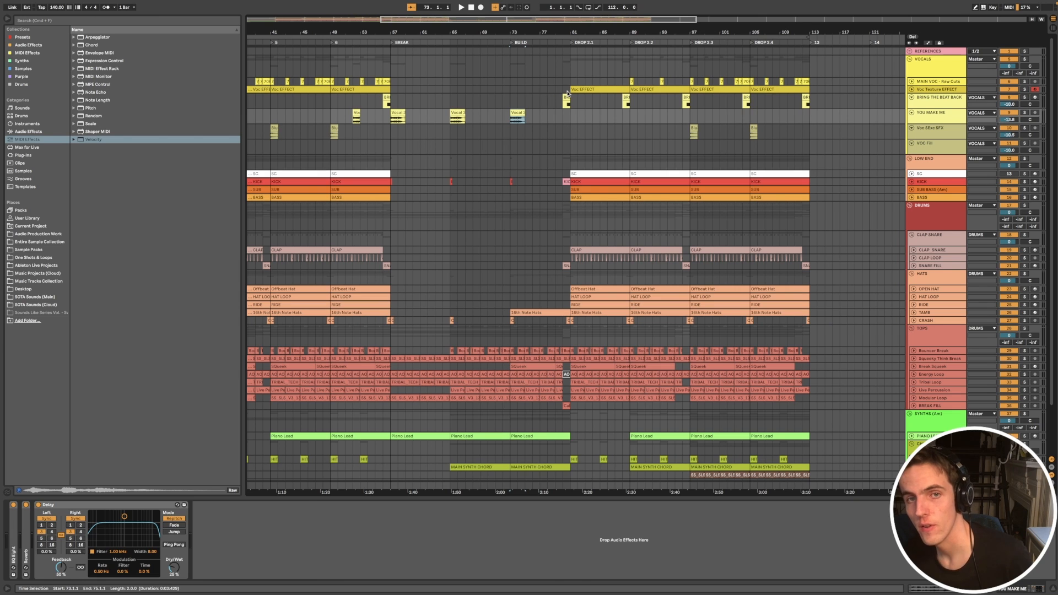
left_click(566, 98)
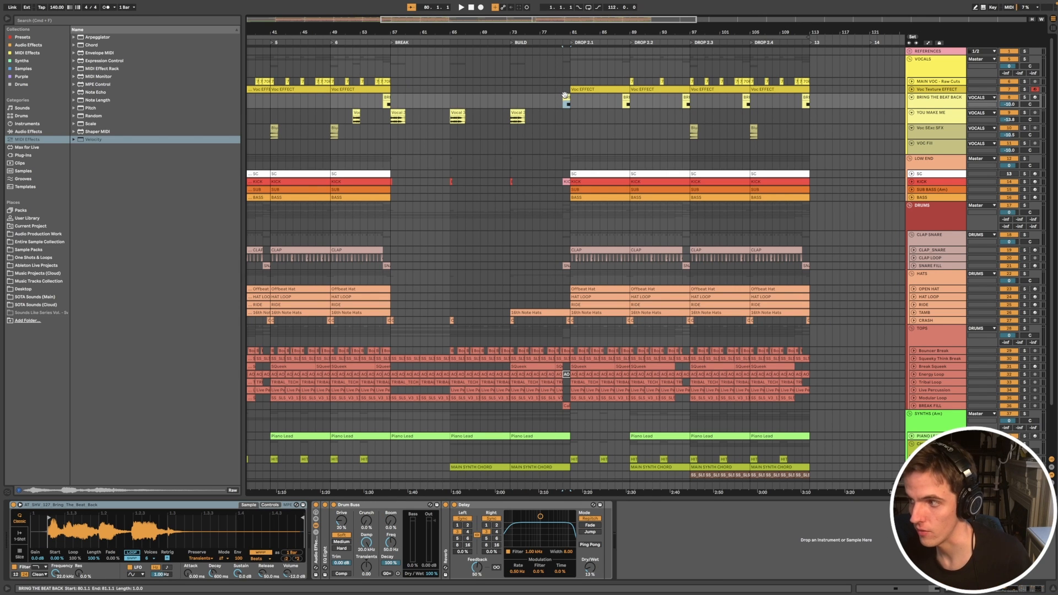
Step: Select the YOU MAKE ME clip at the start of the BREAK and play it in the mix
scroll(564, 105, "left", 5)
left_click(568, 117)
scroll(570, 115, "up", 5)
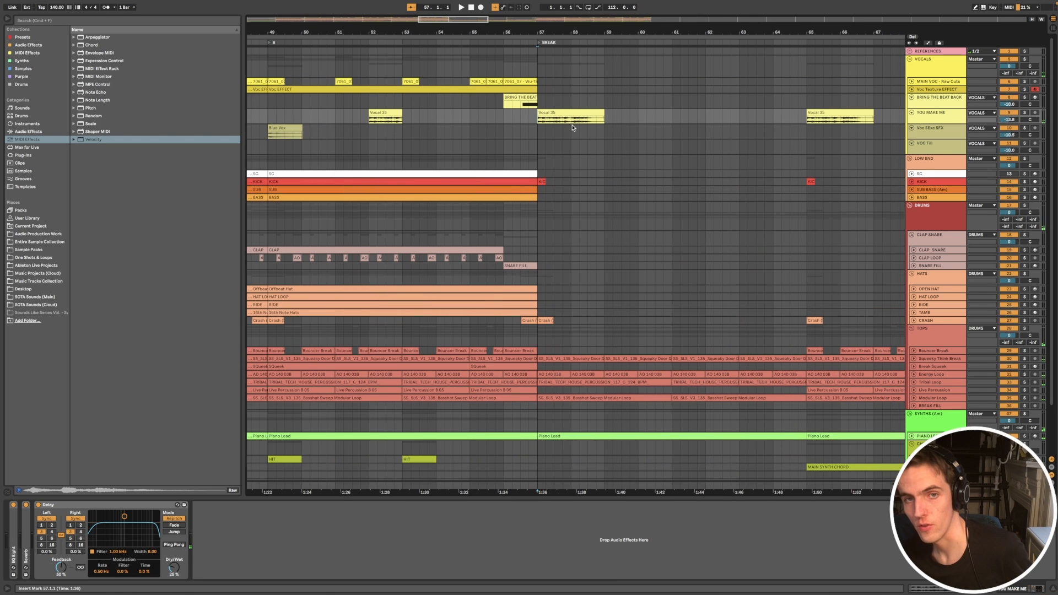
left_click_drag(566, 118, 578, 118)
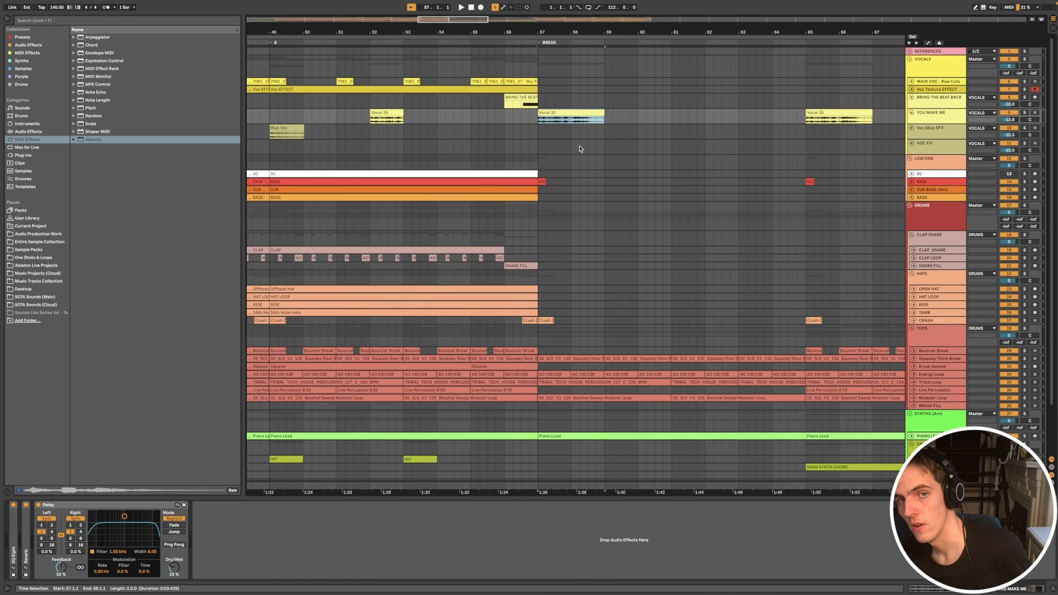
scroll(580, 149, "down", 5)
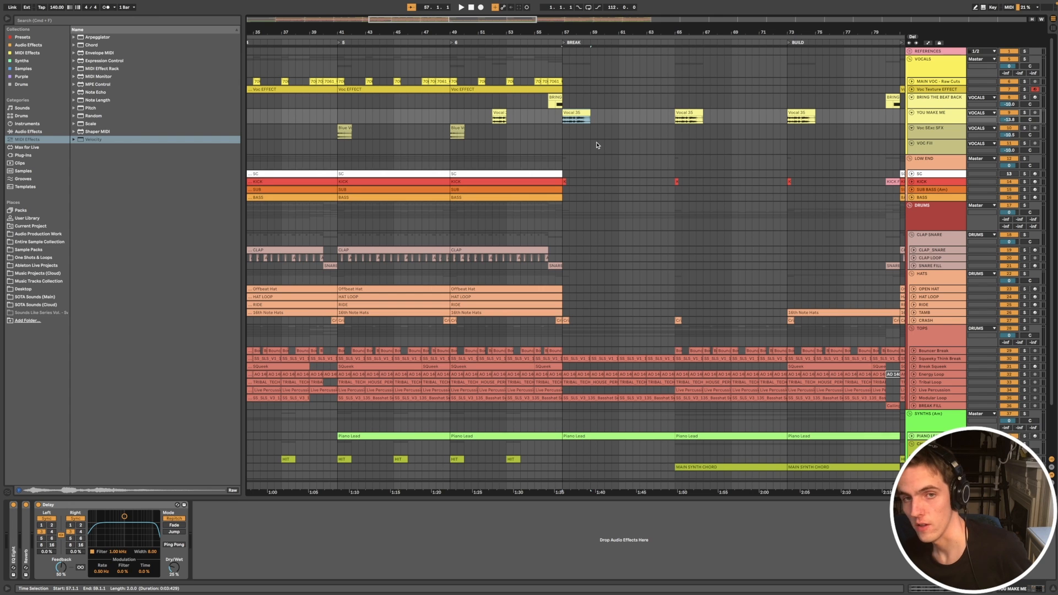
scroll(585, 159, "up", 4)
scroll(586, 159, "right", 2)
key("space")
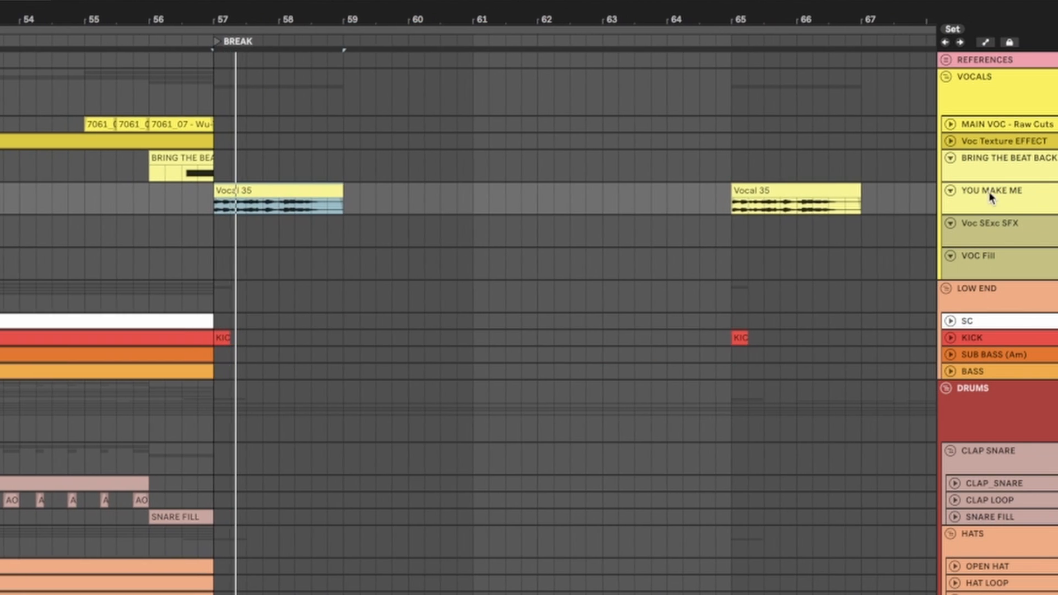
scroll(478, 325, "down", 5)
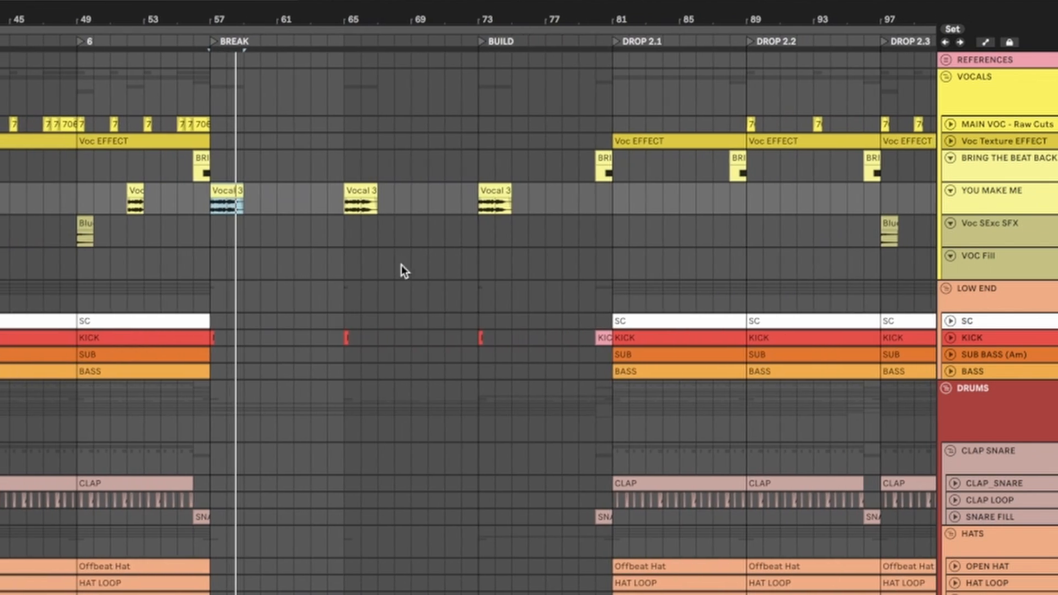
Step: Listen to the repeated YOU MAKE ME vocals from bar 65 and around the start of the BUILD
left_click(338, 263)
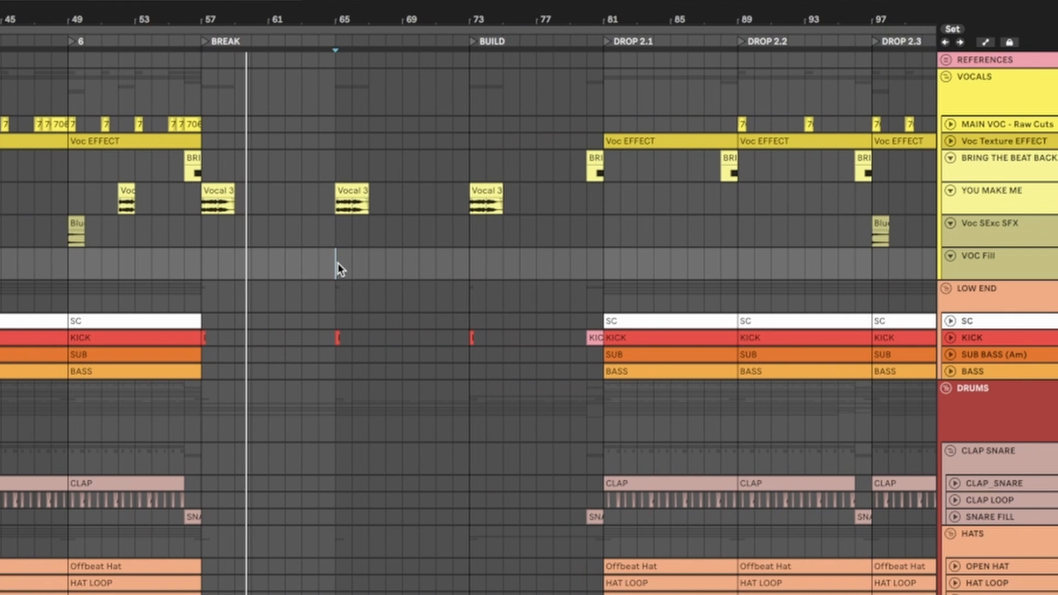
scroll(338, 263, "down", 2)
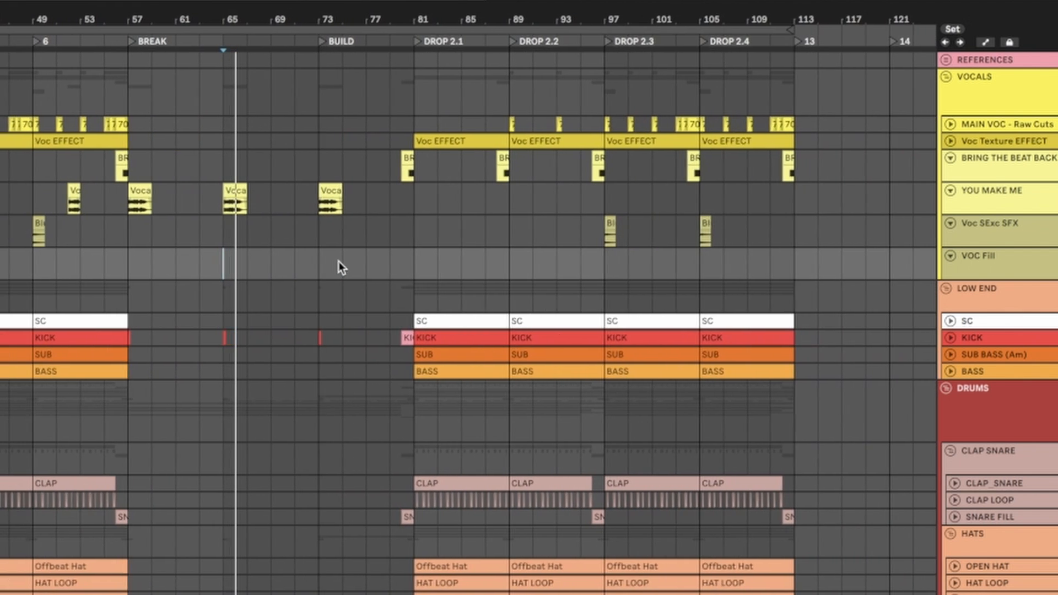
left_click(312, 256)
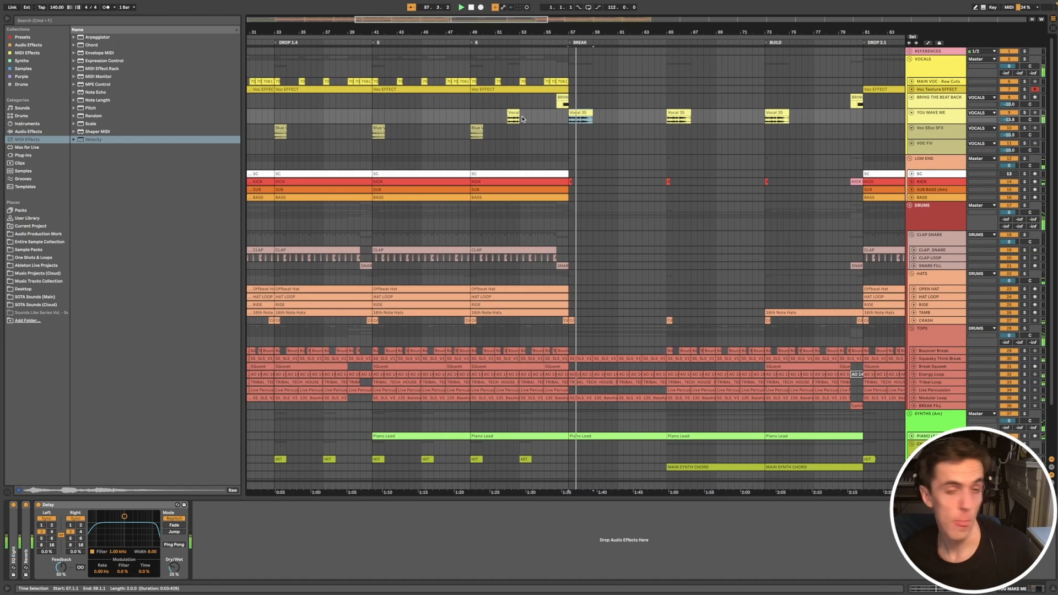
scroll(606, 136, "down", 3)
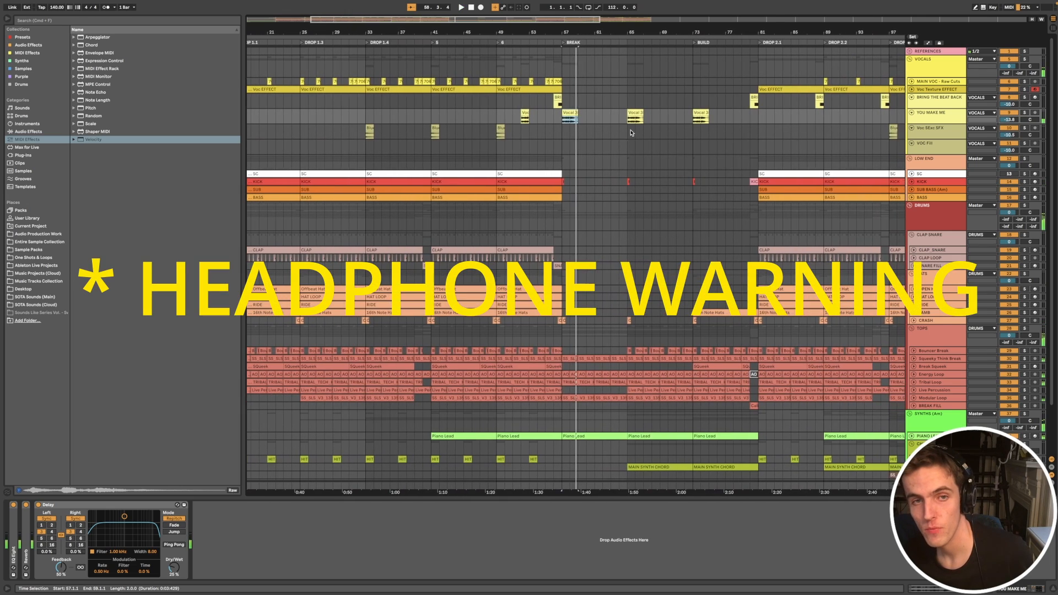
Step: Select the Dred Vox clip on the VOC Fill track before DROP 1.1 and play it into the drop
scroll(502, 128, "up", 3)
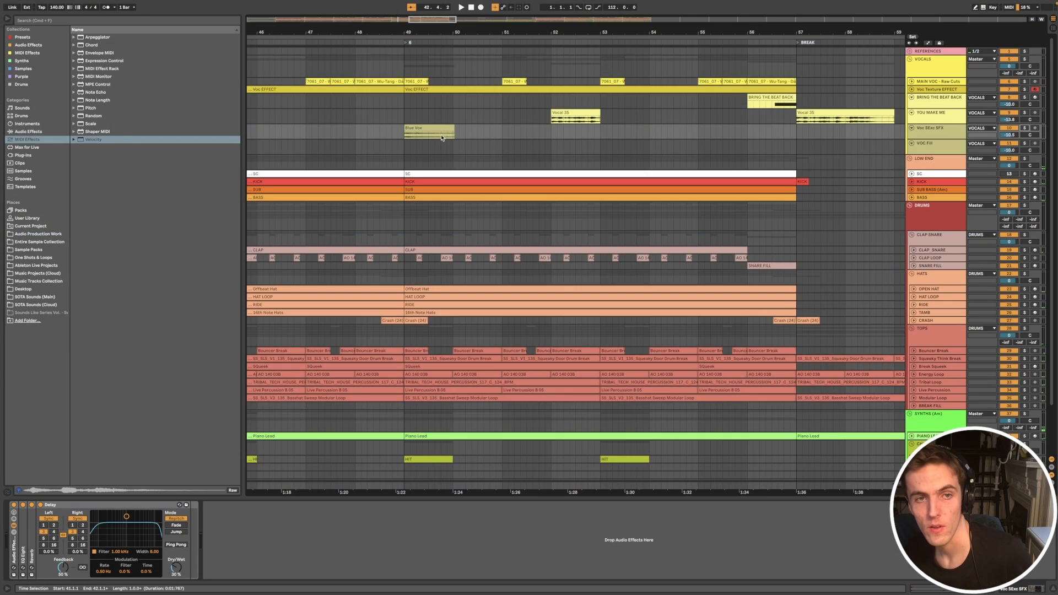
scroll(441, 138, "left", 15)
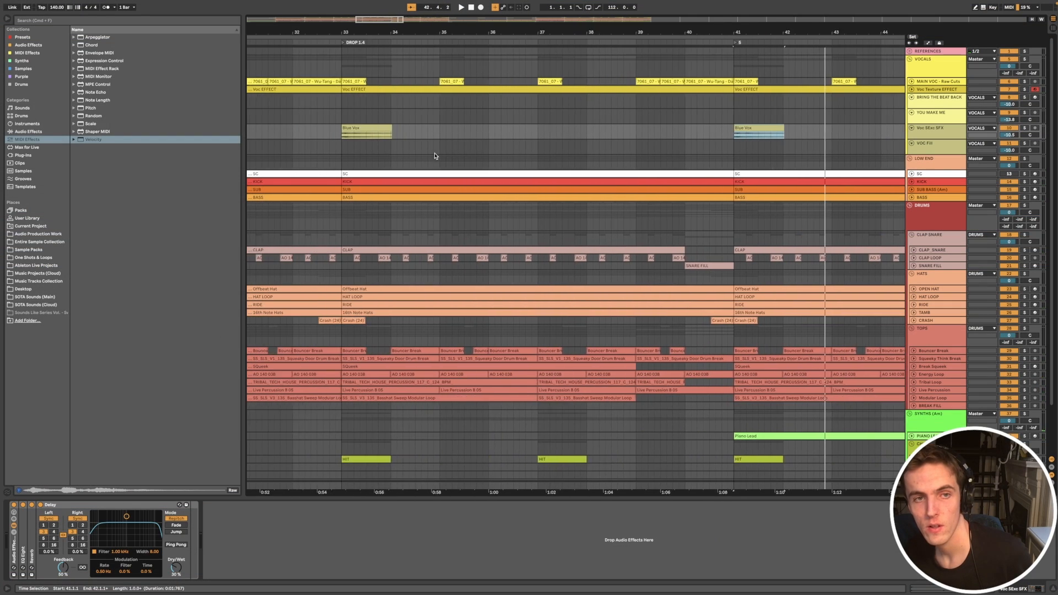
scroll(433, 156, "left", 15)
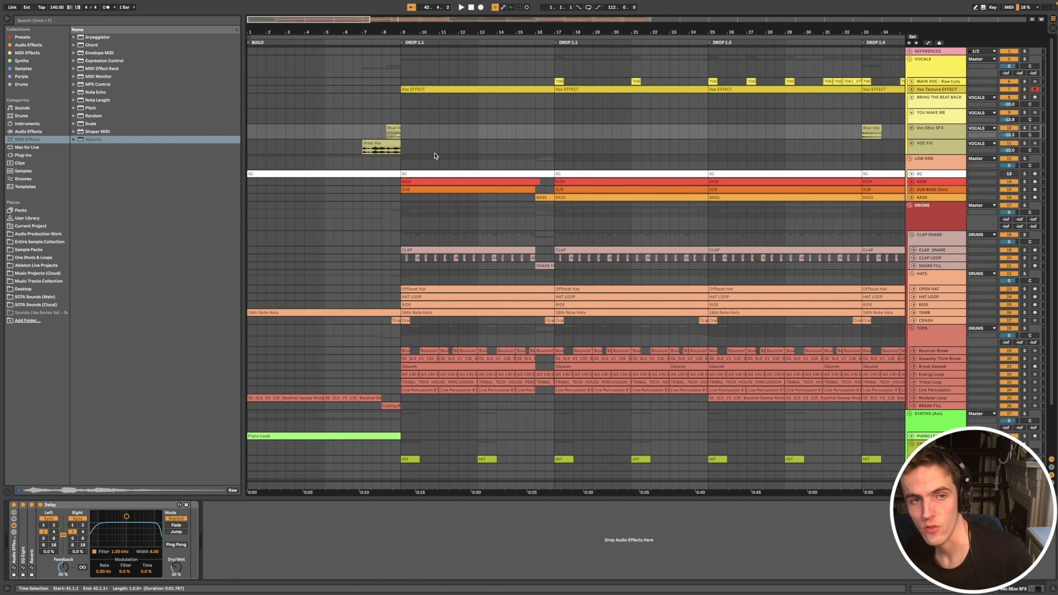
left_click(384, 145)
left_click(383, 145)
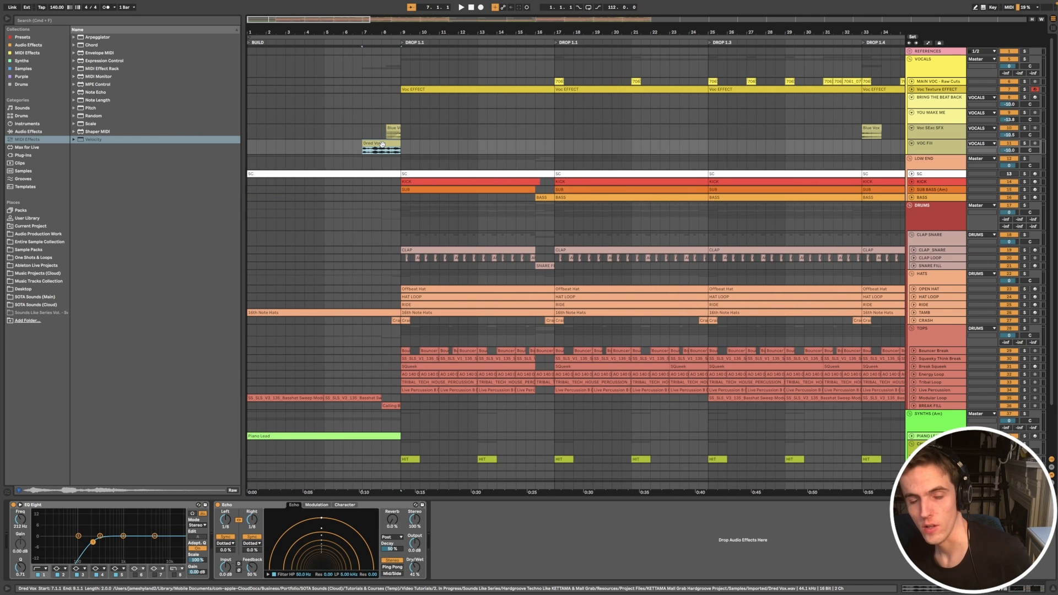
key("space")
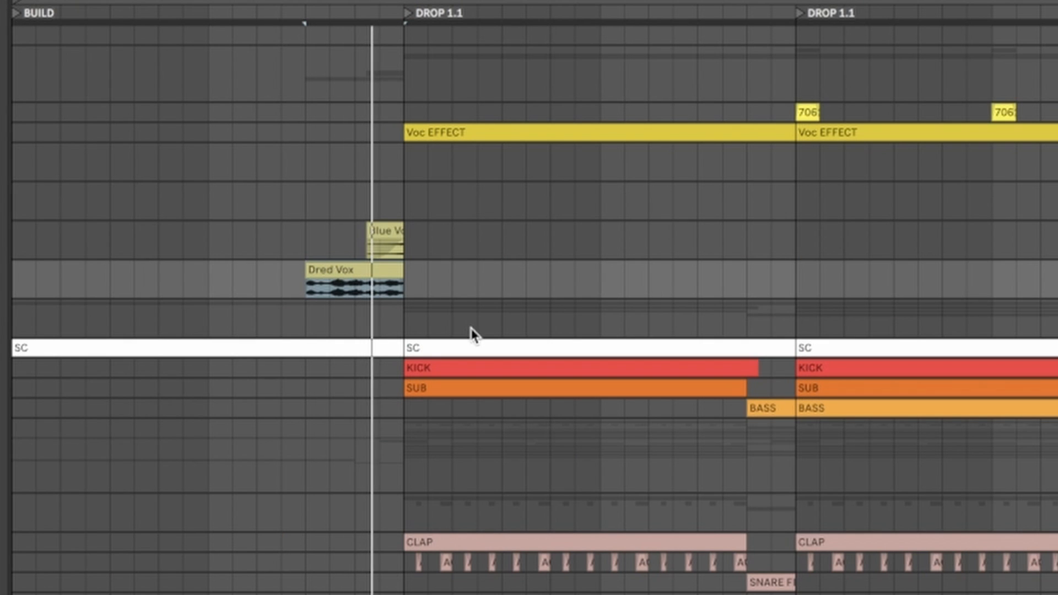
key("space")
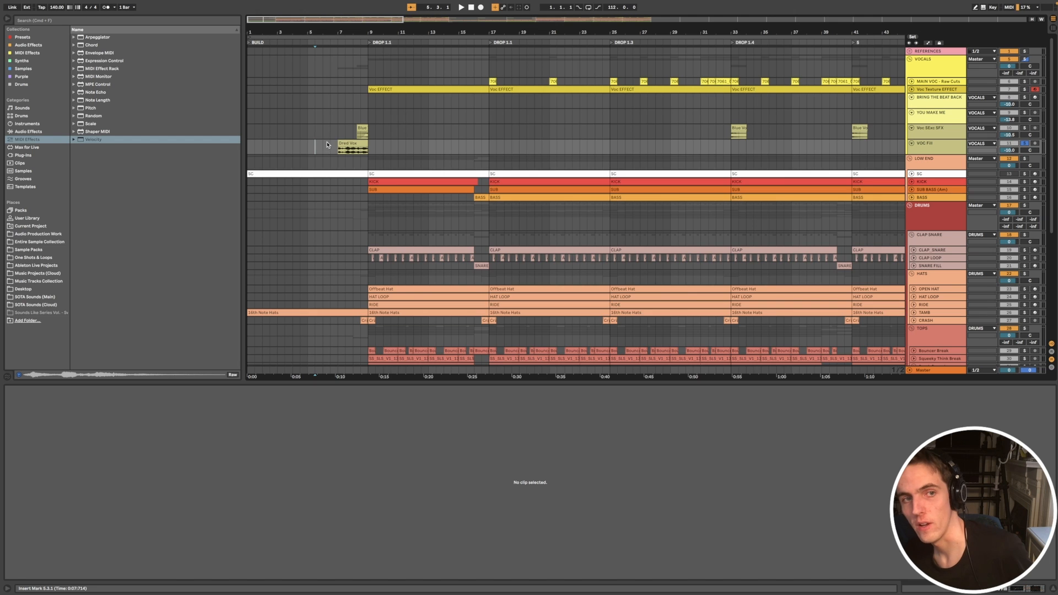
Step: Audition the soloed VOC Fill track from the middle of bar 7, just before DROP 1.1
left_click(331, 127)
key("minus")
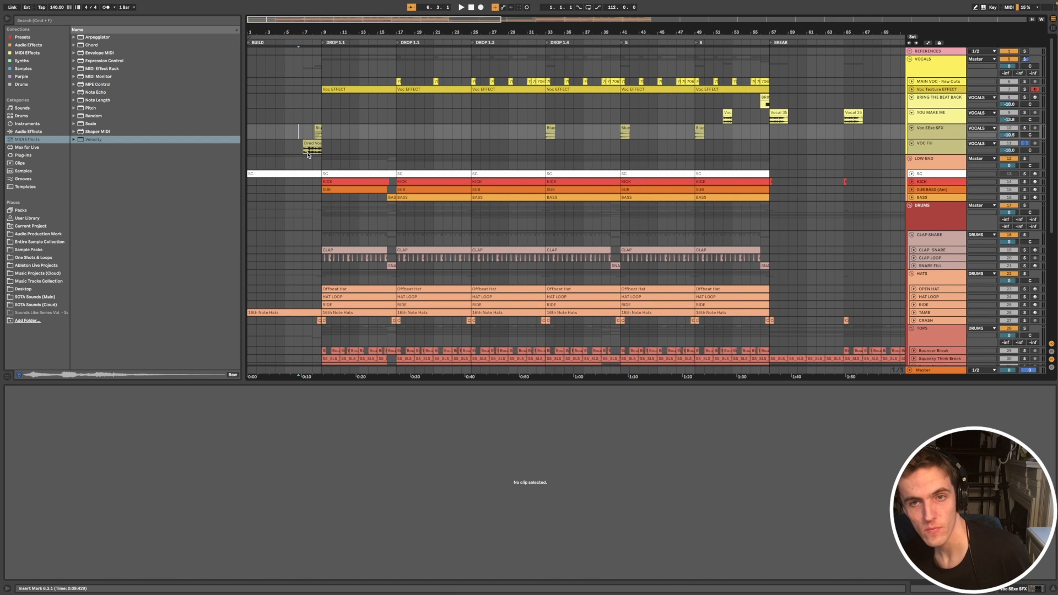
key("minus")
left_click(288, 214)
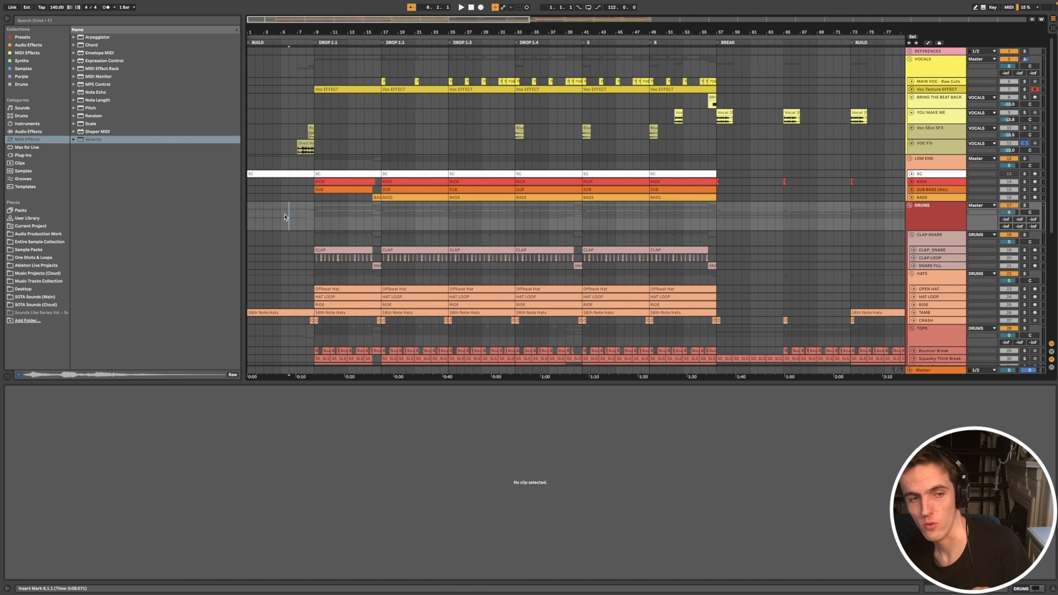
scroll(286, 216, "down", 2)
key("plus")
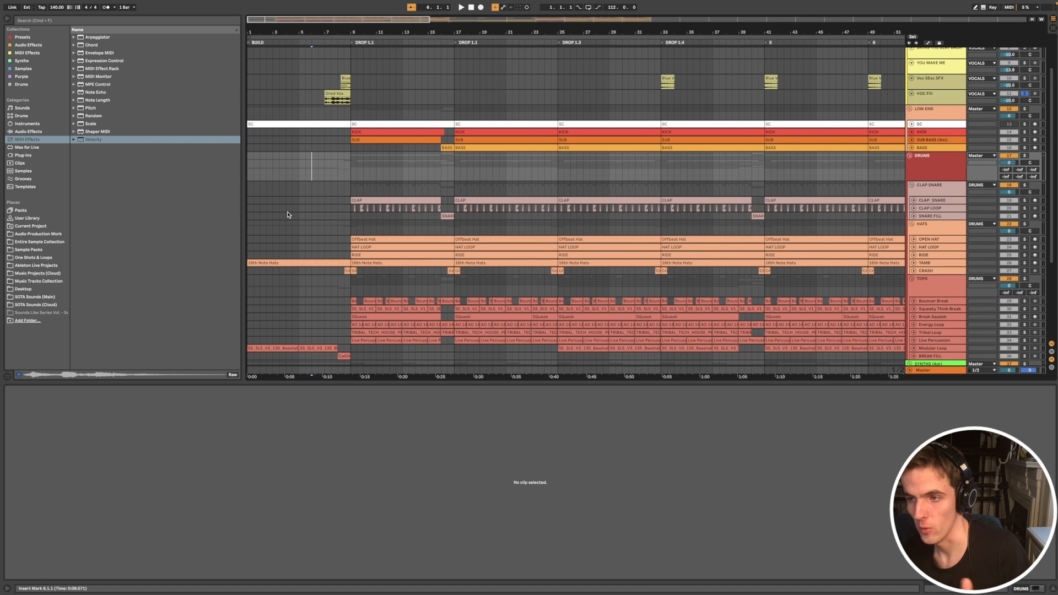
left_click(332, 193)
key("space")
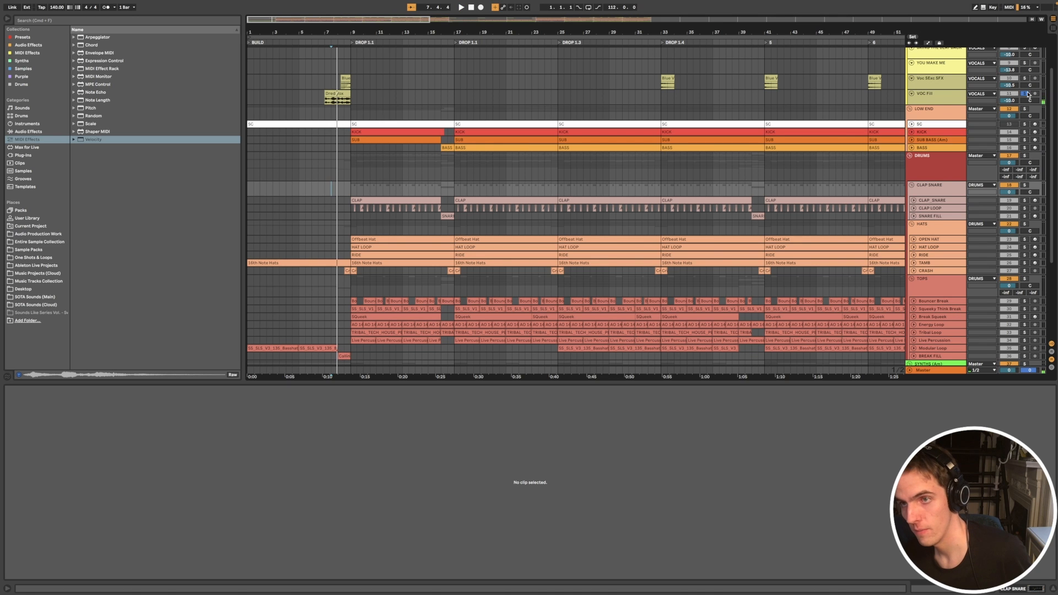
Step: Listen to the vocal fill in the full mix into DROP 1.1, and select the Dred Vox clip to show its waveform
key("minus")
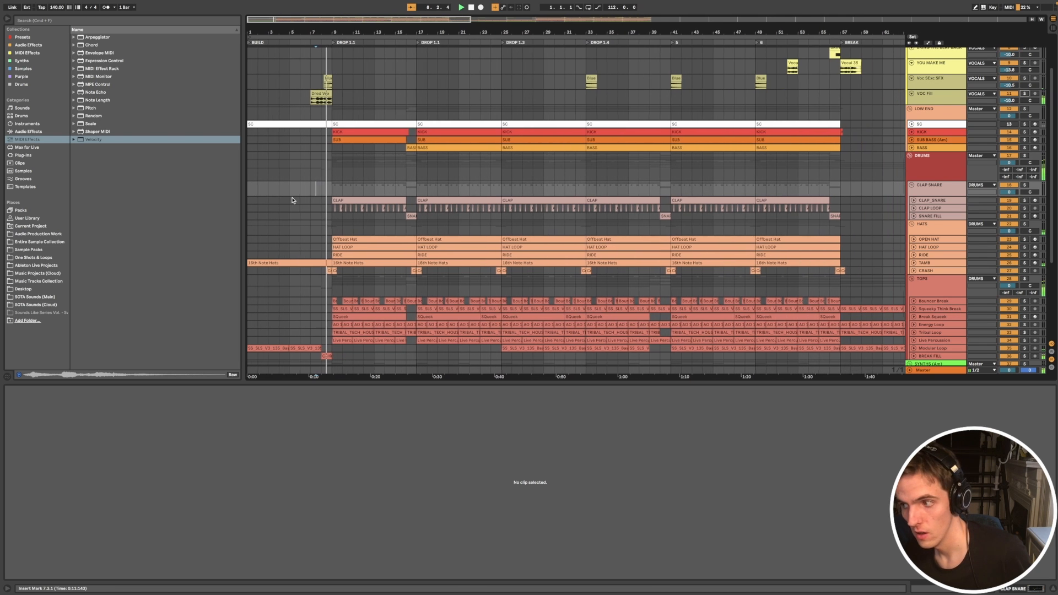
key("minus")
key("minus")
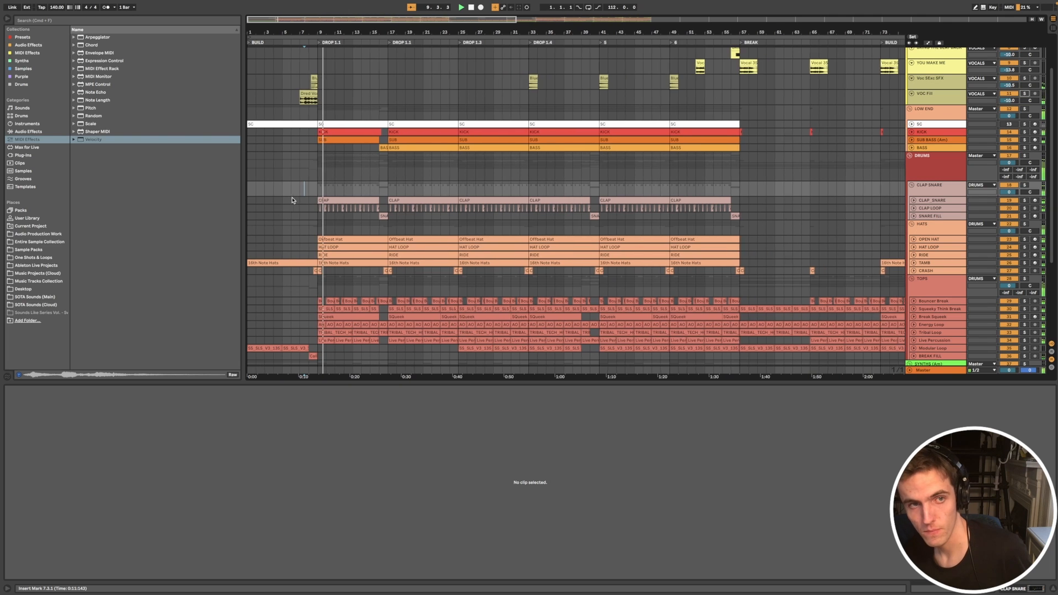
left_click(308, 93)
key("space")
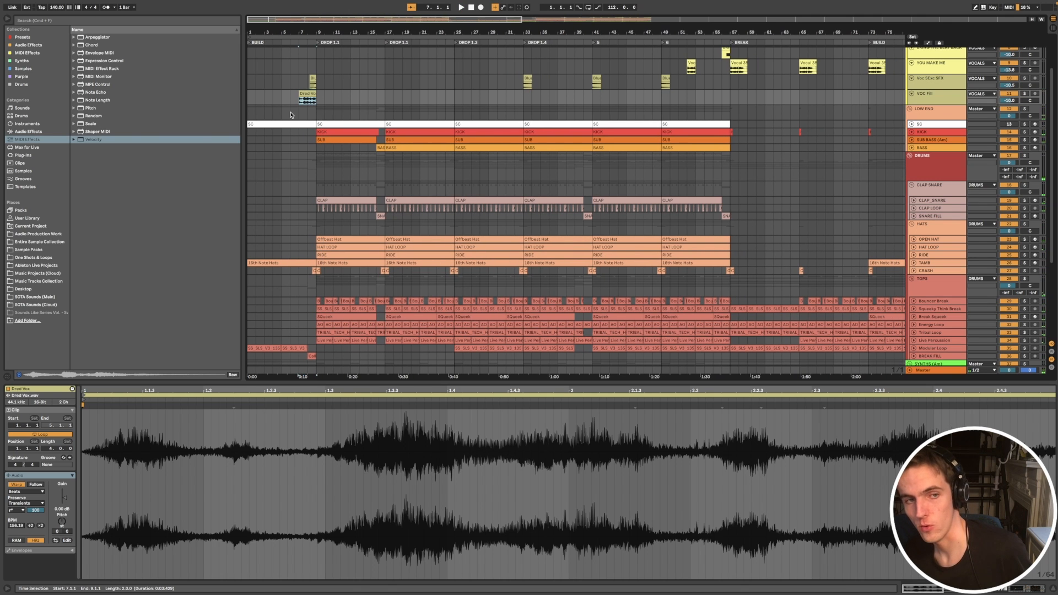
left_click(303, 187)
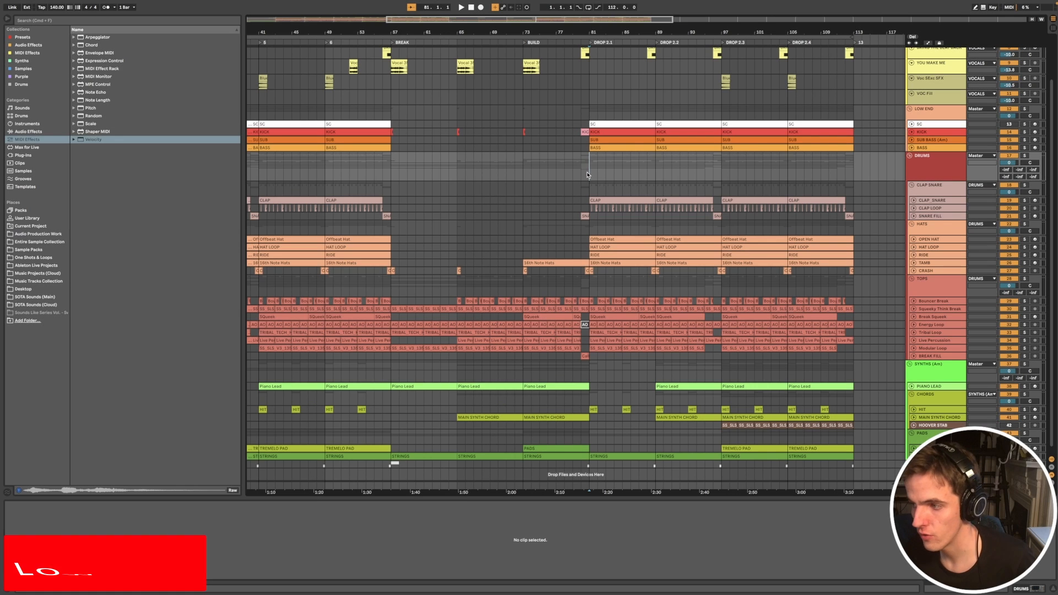
Step: Move on to the LOW END group and select the SC clip at DROP 2.1 to show its MIDI notes
key("plus")
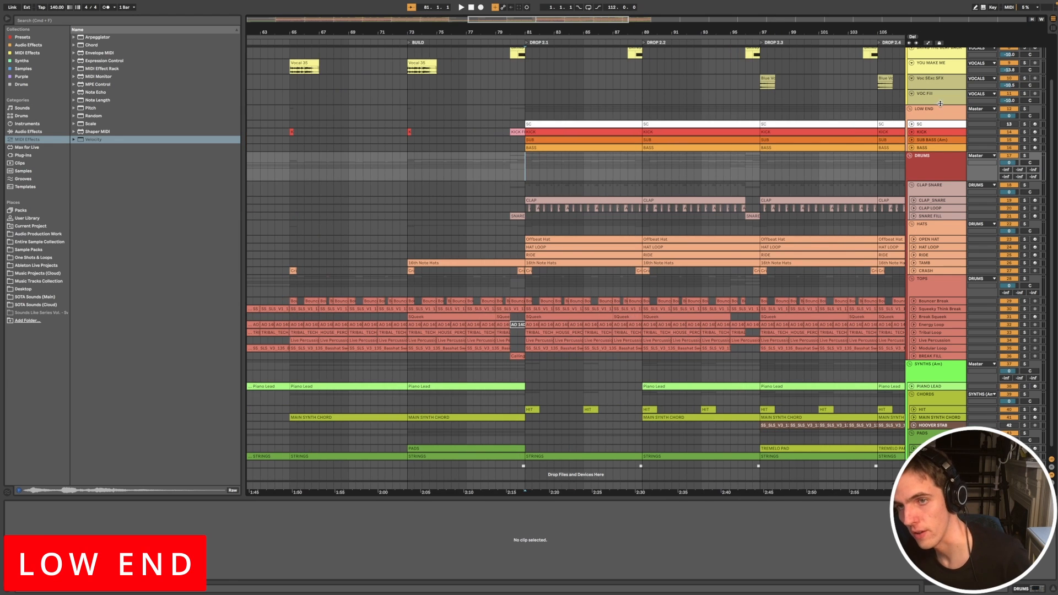
left_click(924, 117)
key("minus")
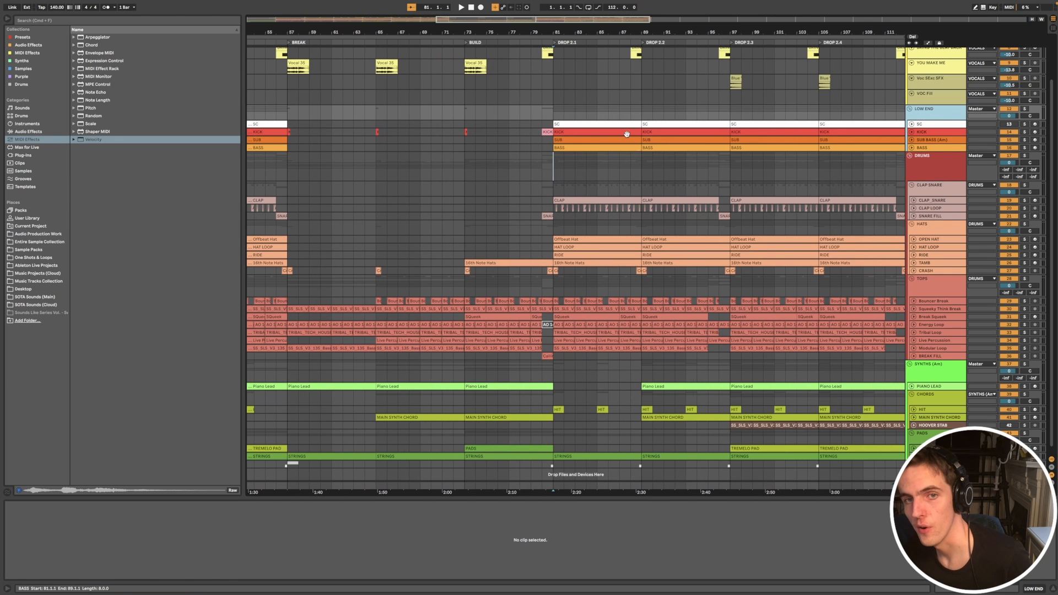
left_click(576, 123)
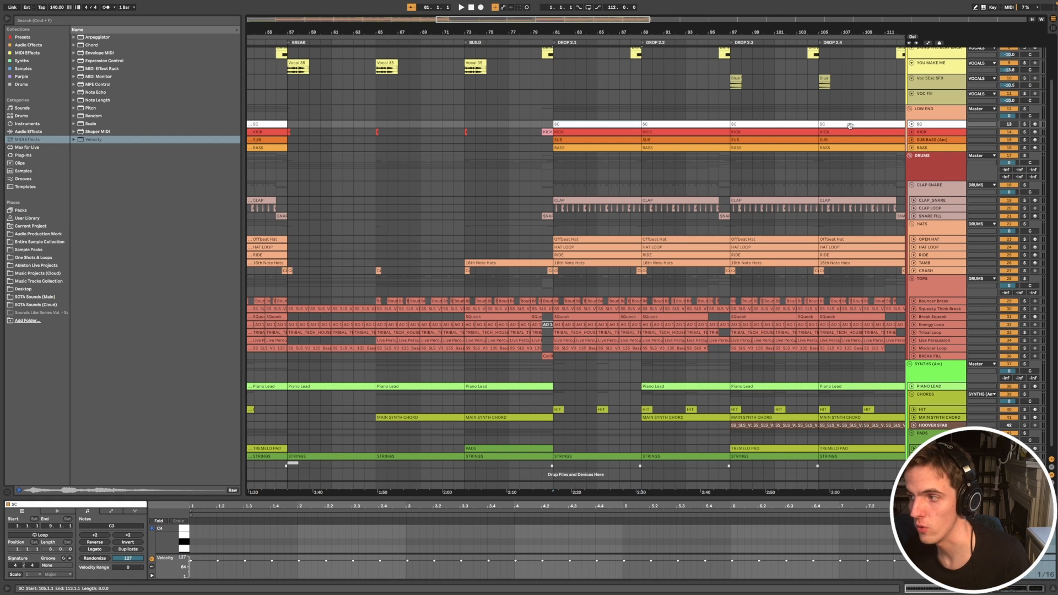
Step: Solo the KICK track, play it from the start of DROP 2.1, and unfold the track
key("Down")
key("minus")
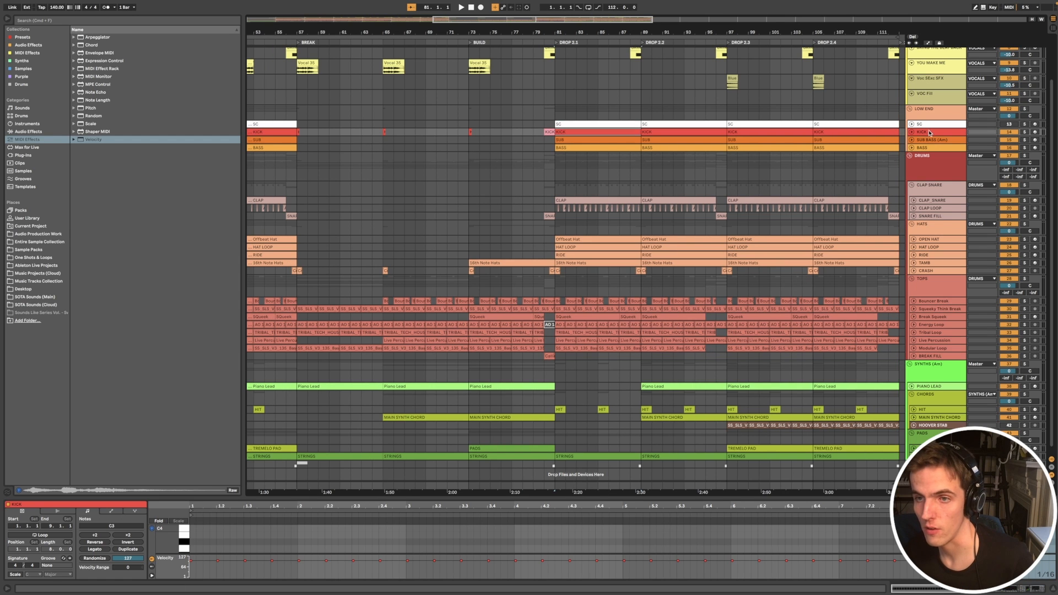
left_click(1025, 132)
key("space")
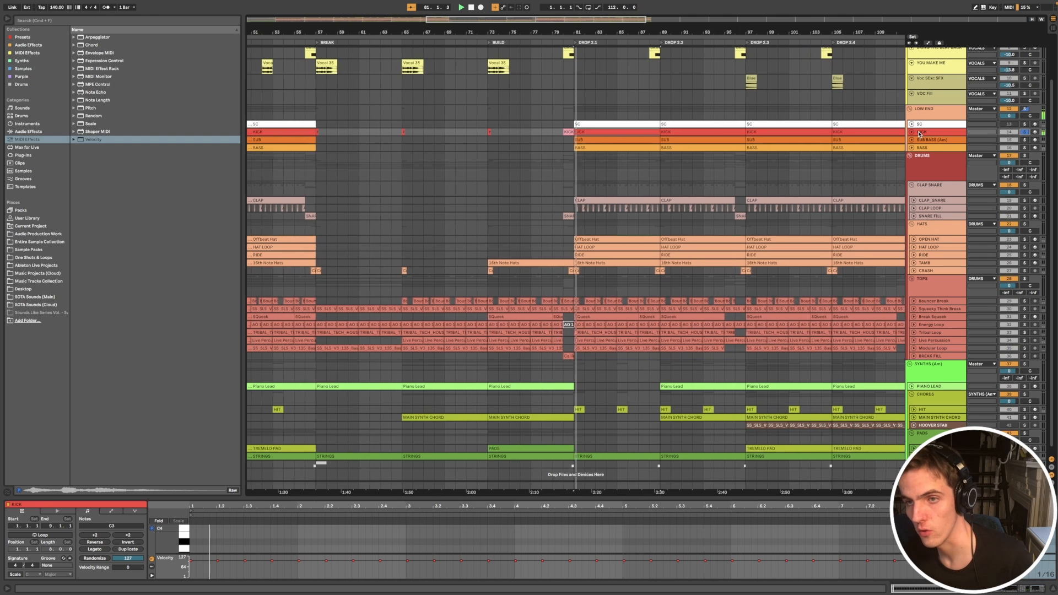
key("u")
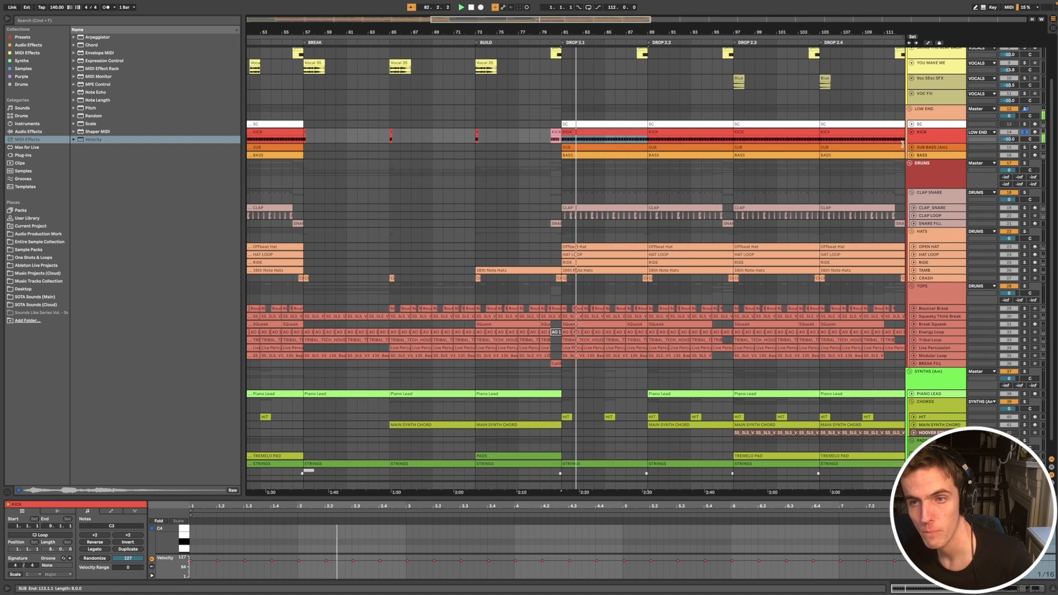
Step: Show the KICK track's device chain and audition the single kick hit at bar 57, at the start of the BREAK
key("space")
key("shift+Tab")
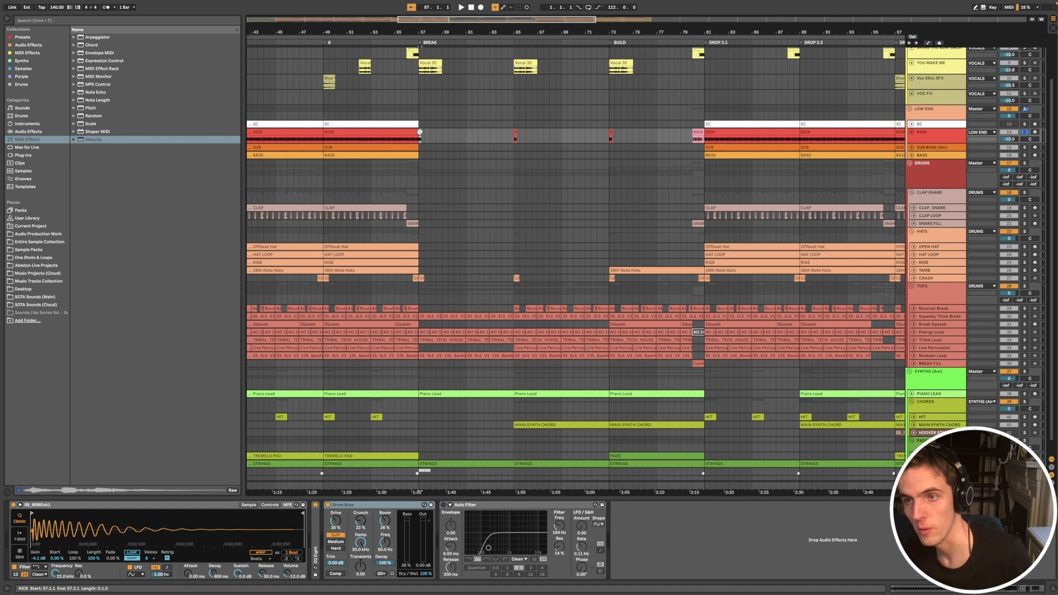
key("space")
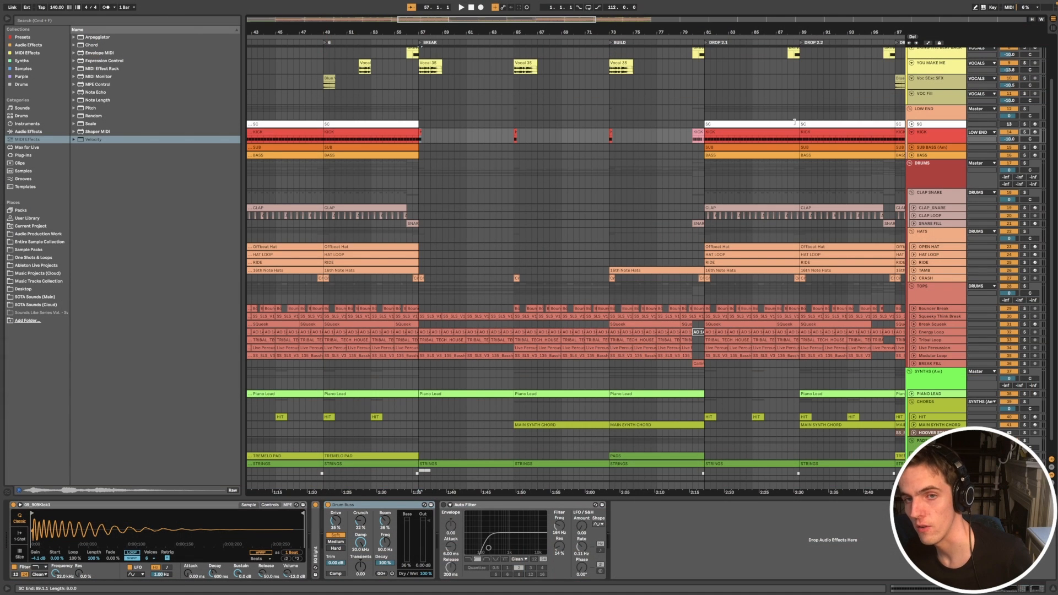
Step: Open the KICK FILL clip before DROP 2.1 and audition it alone and together with the snare fill and tops
double_click(698, 134)
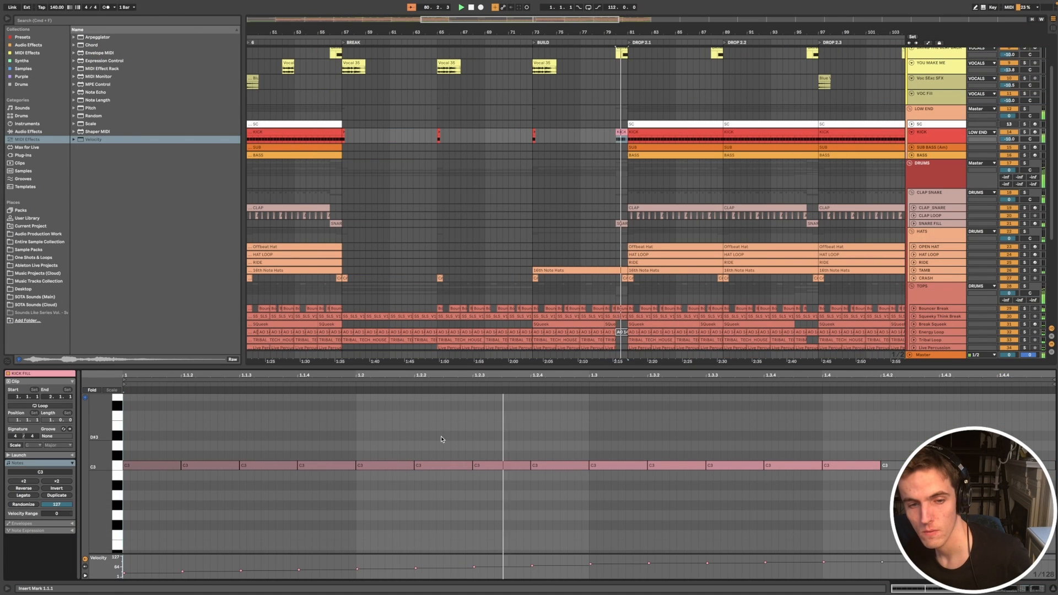
left_click(1025, 133)
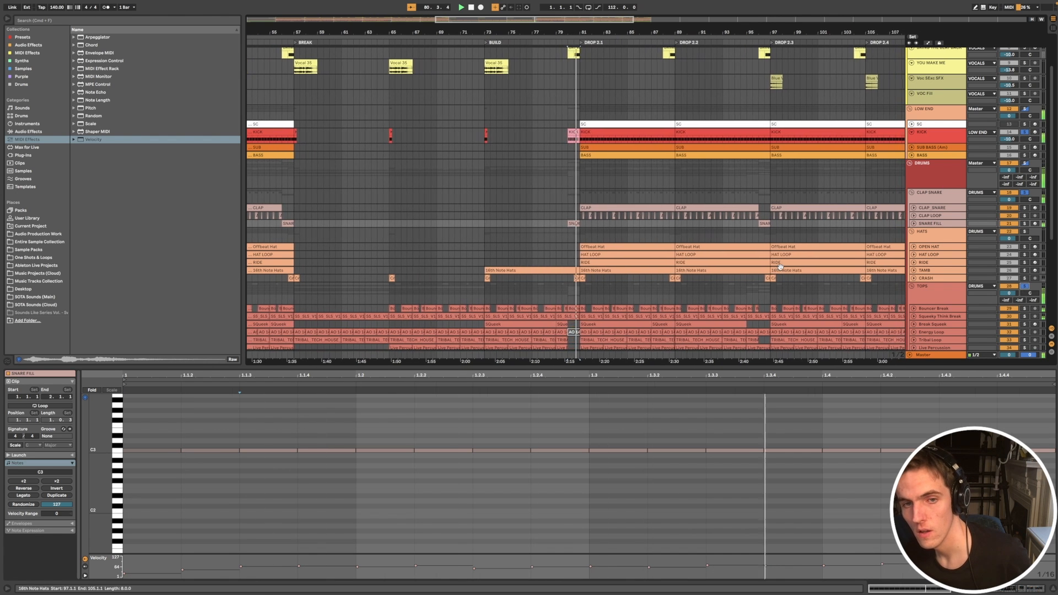
scroll(781, 267, "down", 2)
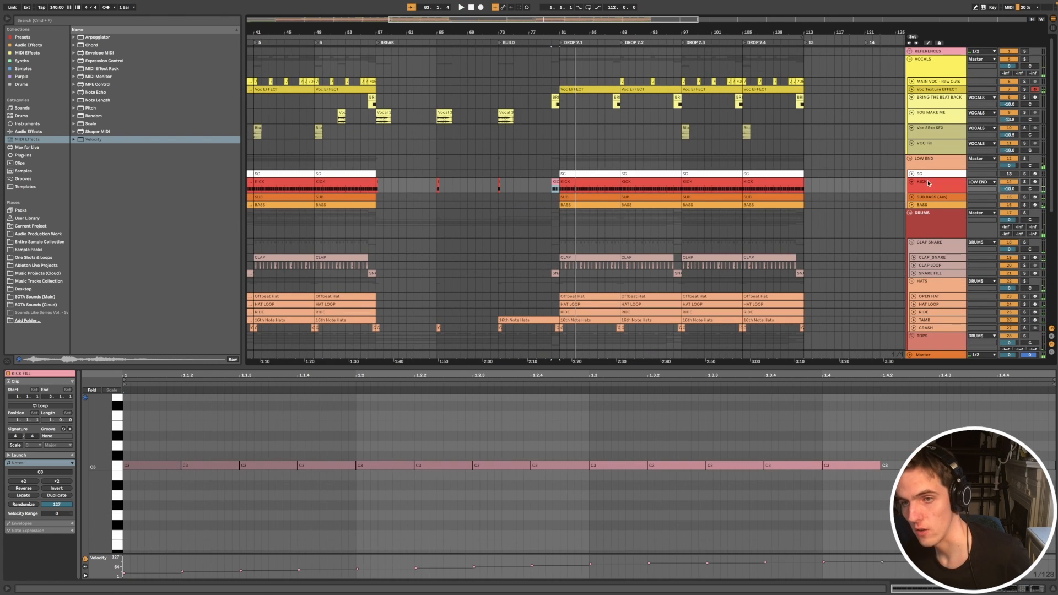
Step: Unfold the SUB BASS track, select its SUB clip at DROP 2.1 to show the notes, and audition it soloed
left_click(928, 183)
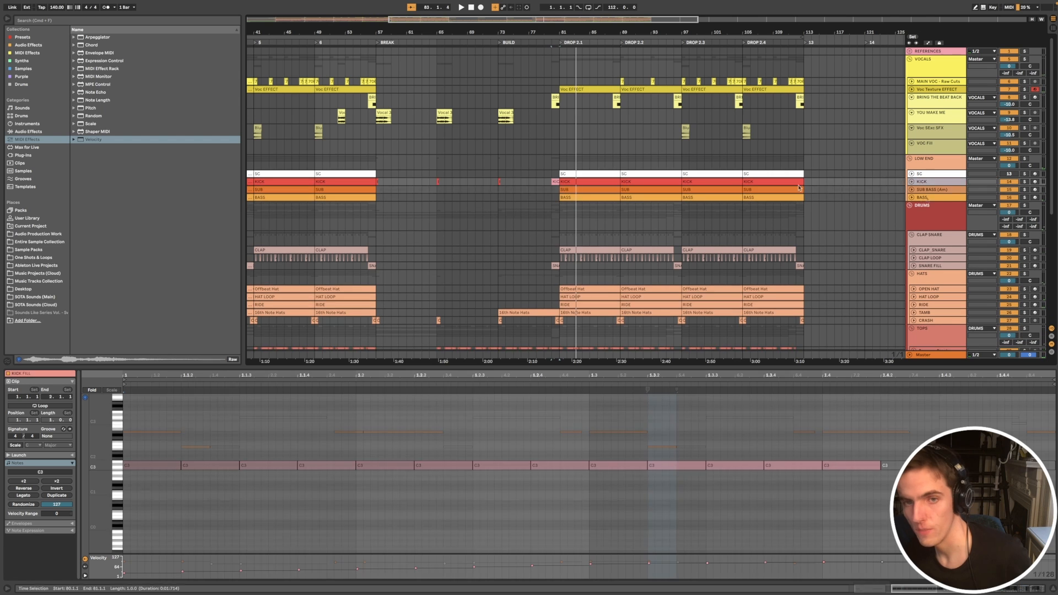
left_click(911, 191)
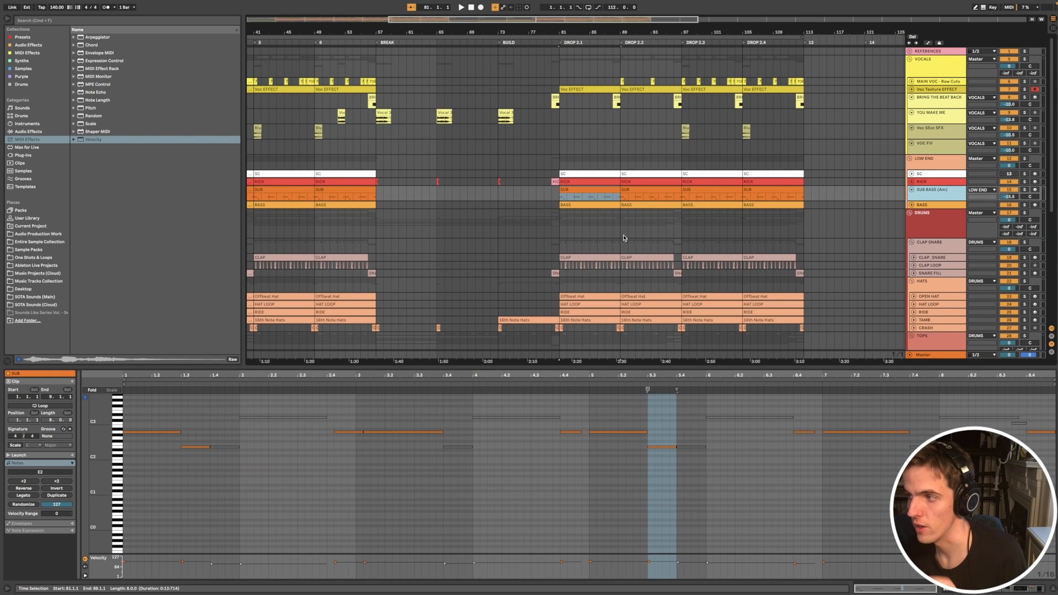
left_click(600, 191)
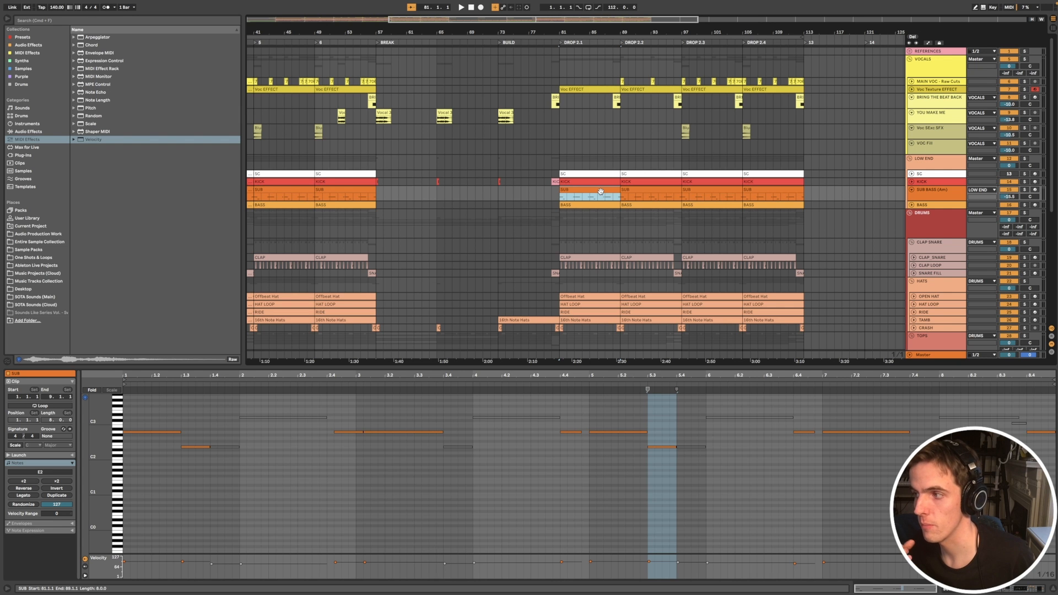
key("space")
left_click(1025, 189)
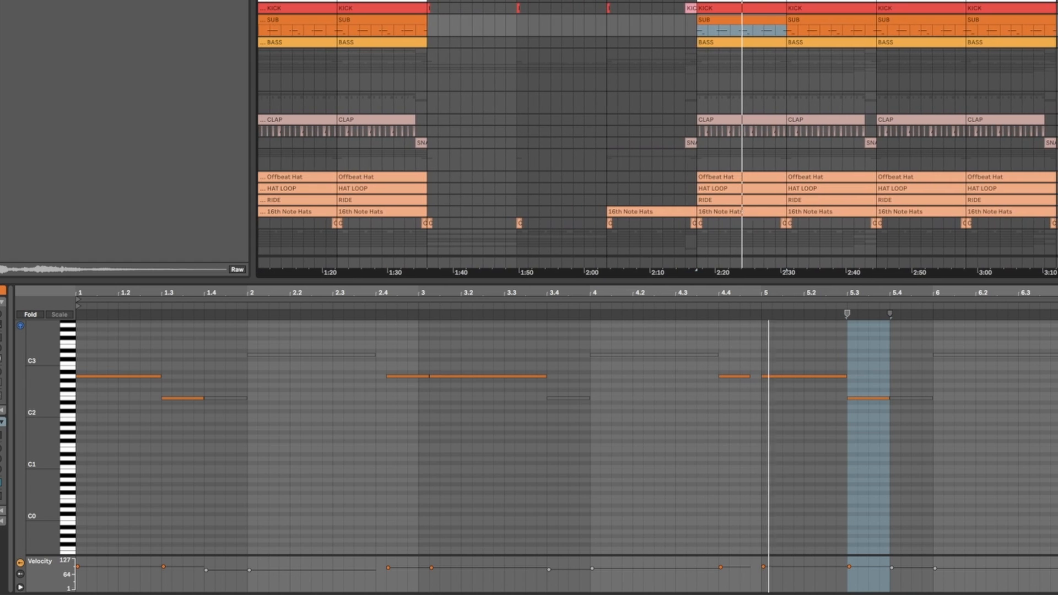
Step: Listen to the sub bass with the kick, hats and tops, and in the full mix from DROP 2.1
scroll(657, 132, "down", 2)
scroll(656, 138, "down", 1)
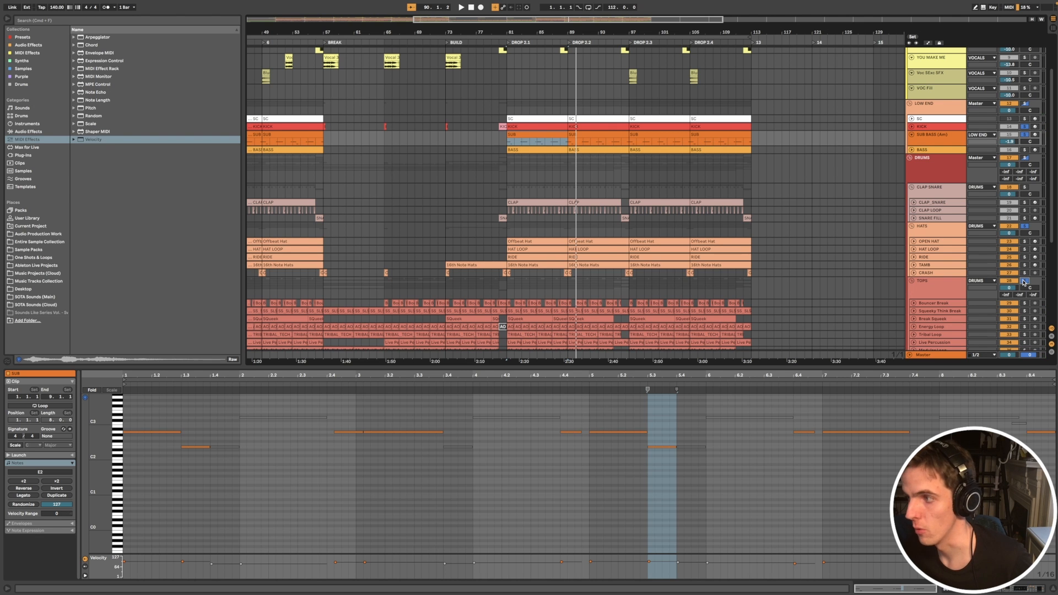
left_click(1024, 281)
key("space")
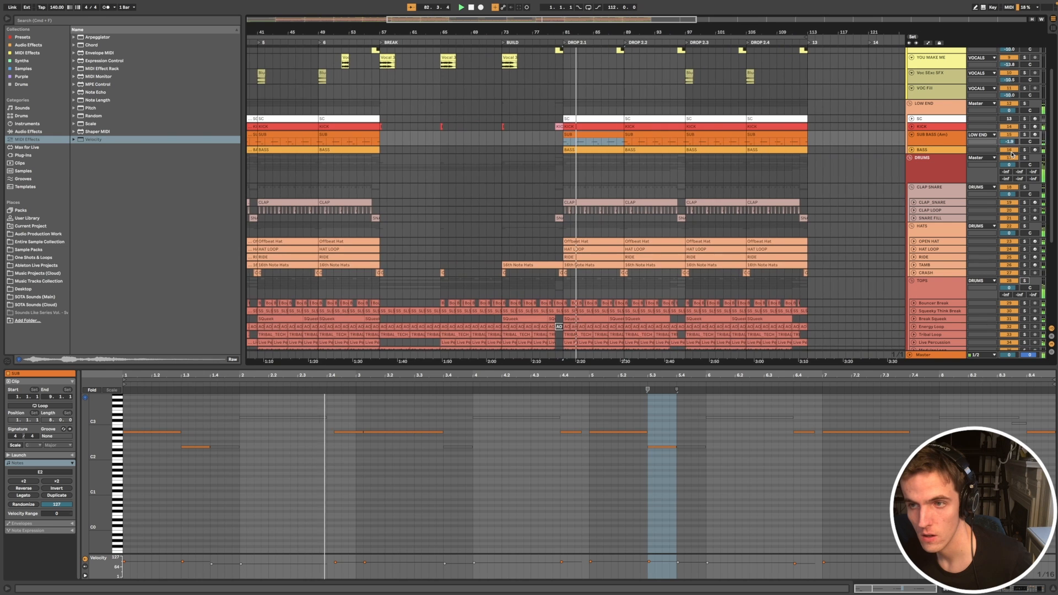
Step: Show the SUB BASS device chain and inspect Operator's two active oscillators, including their envelopes and waveform options
key("shift+Tab")
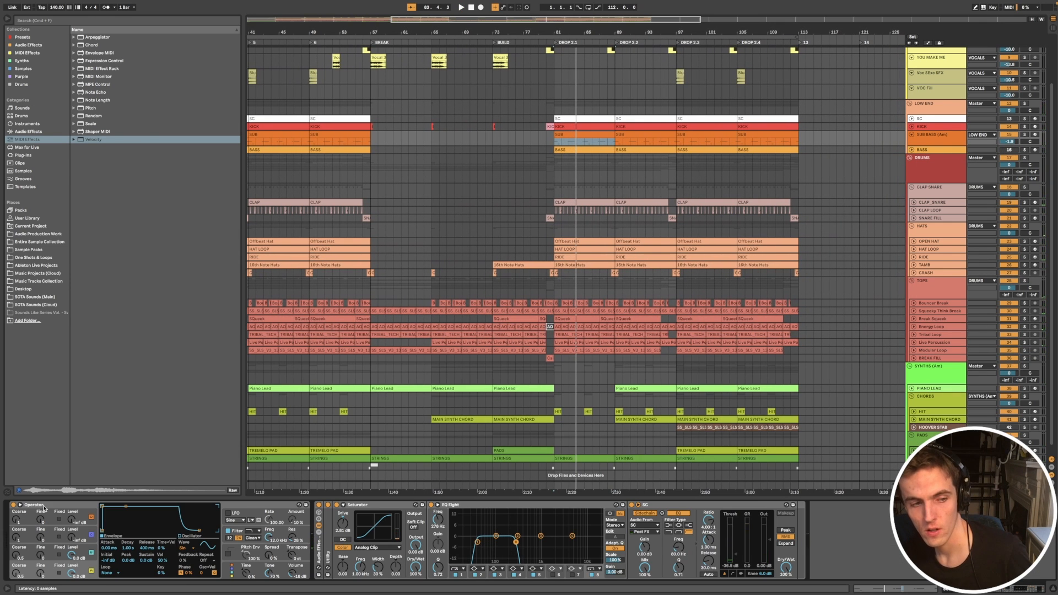
left_click(44, 506)
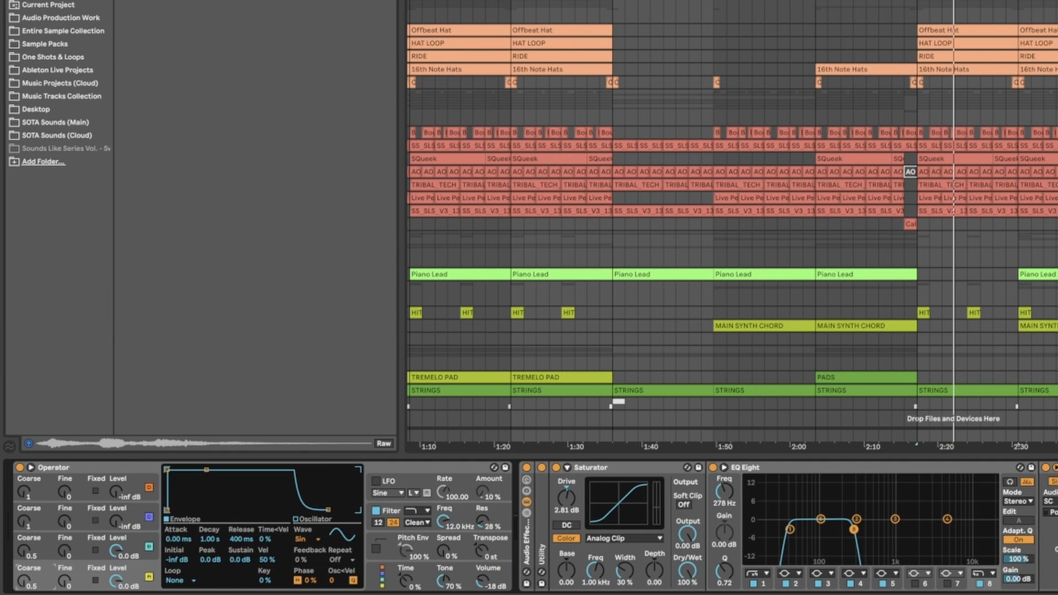
left_click(24, 558)
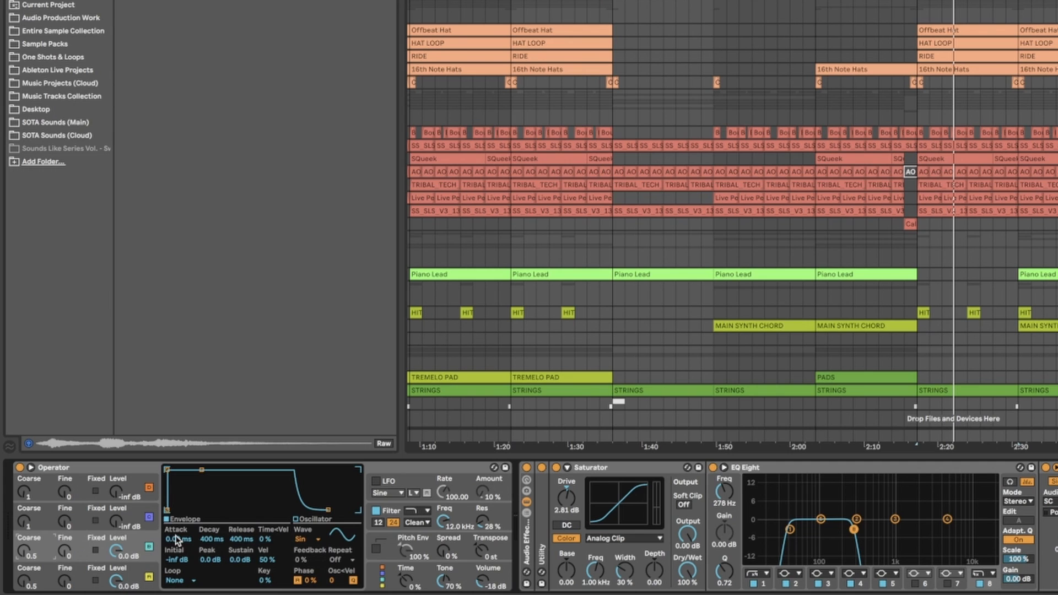
left_click(136, 573)
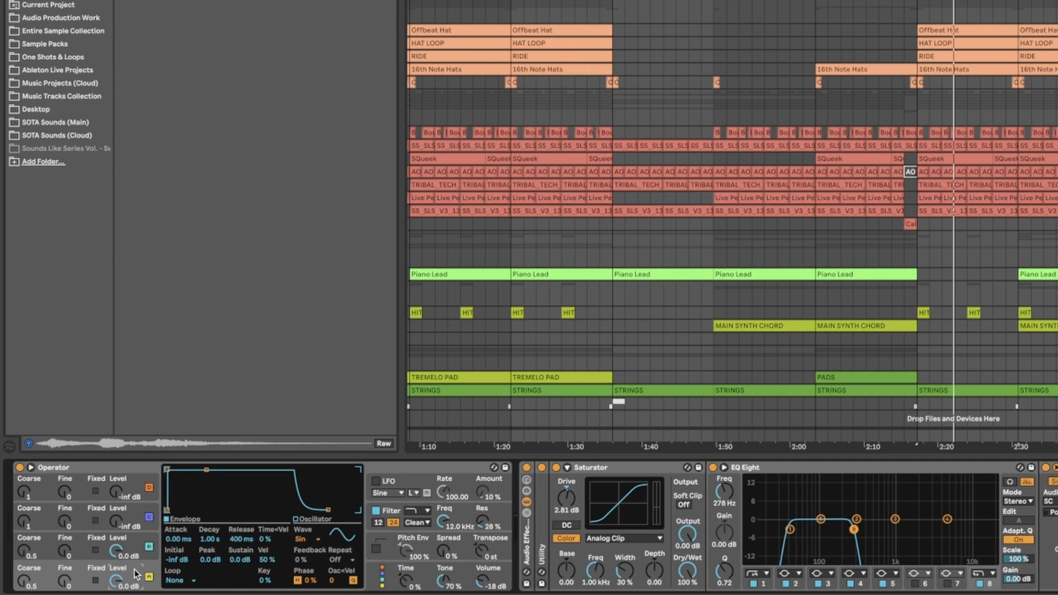
left_click(137, 555)
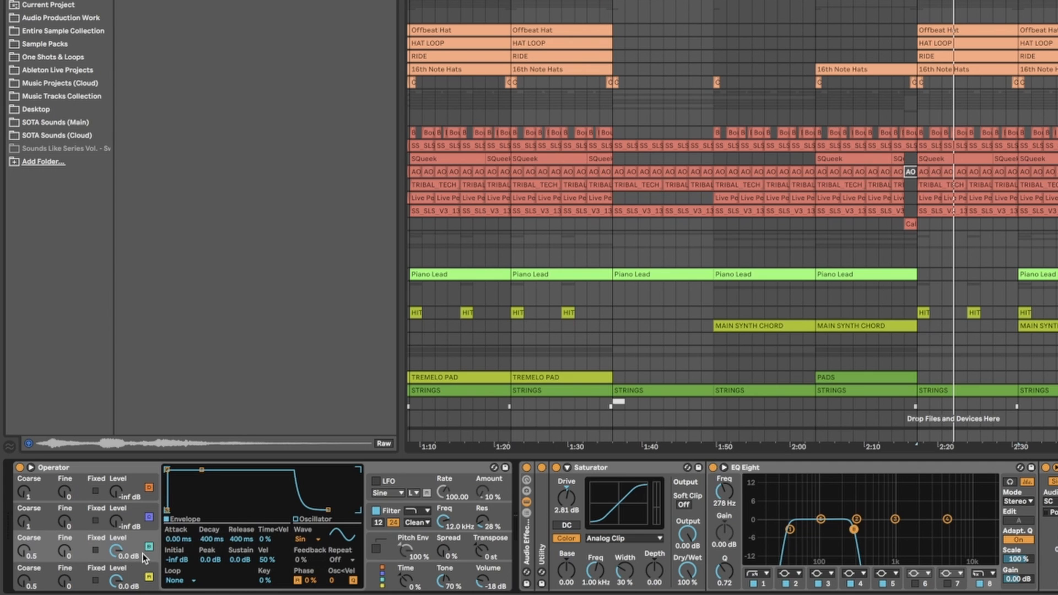
left_click(308, 542)
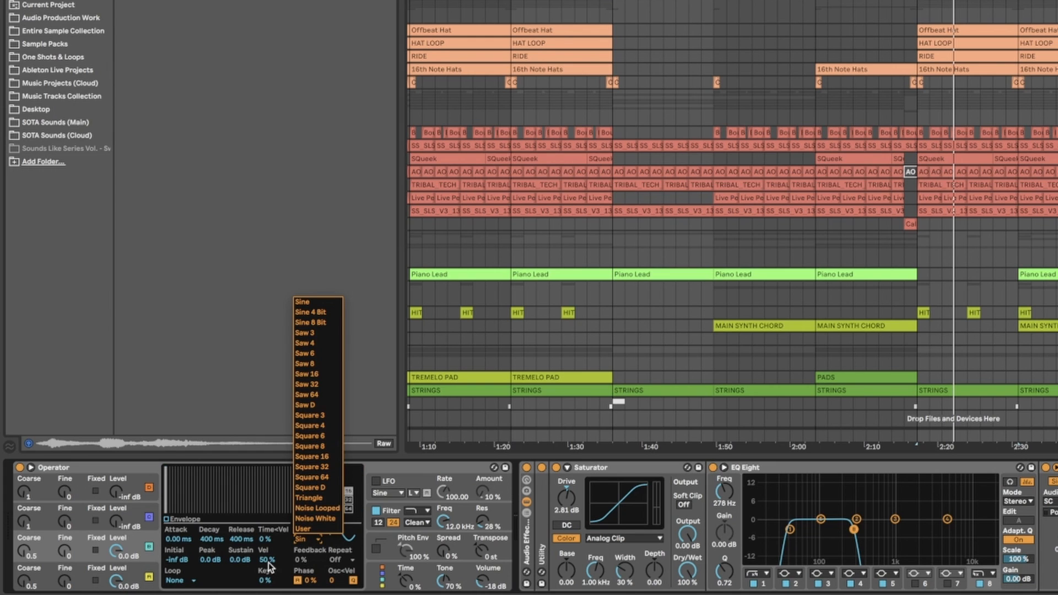
left_click(87, 546)
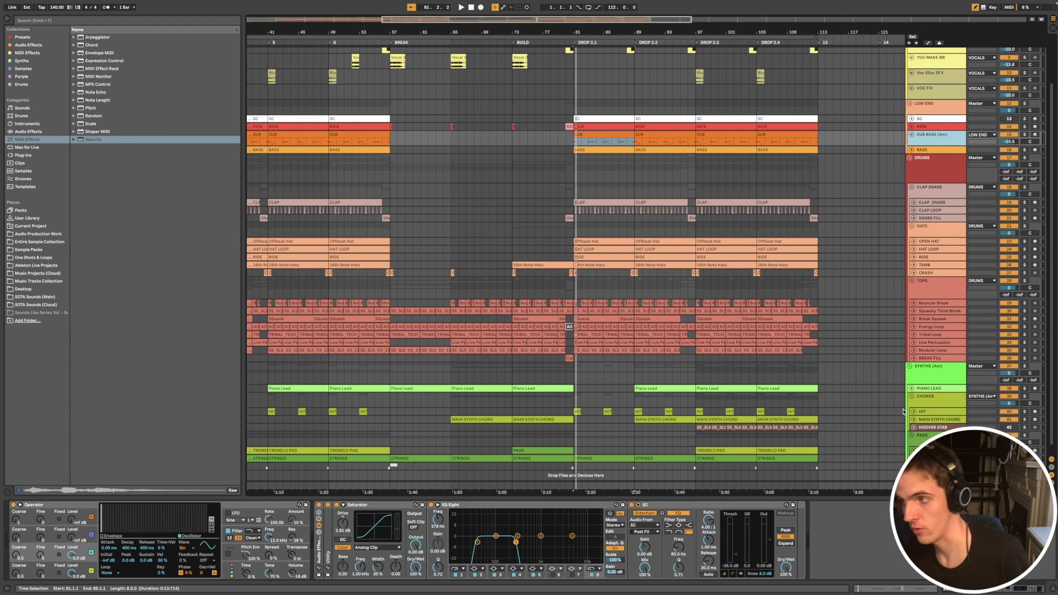
Step: Show the BASS track's Diva device chain and compare the soloed bass with its audio effects switched off and on
scroll(932, 220, "up", 2)
left_click(932, 206)
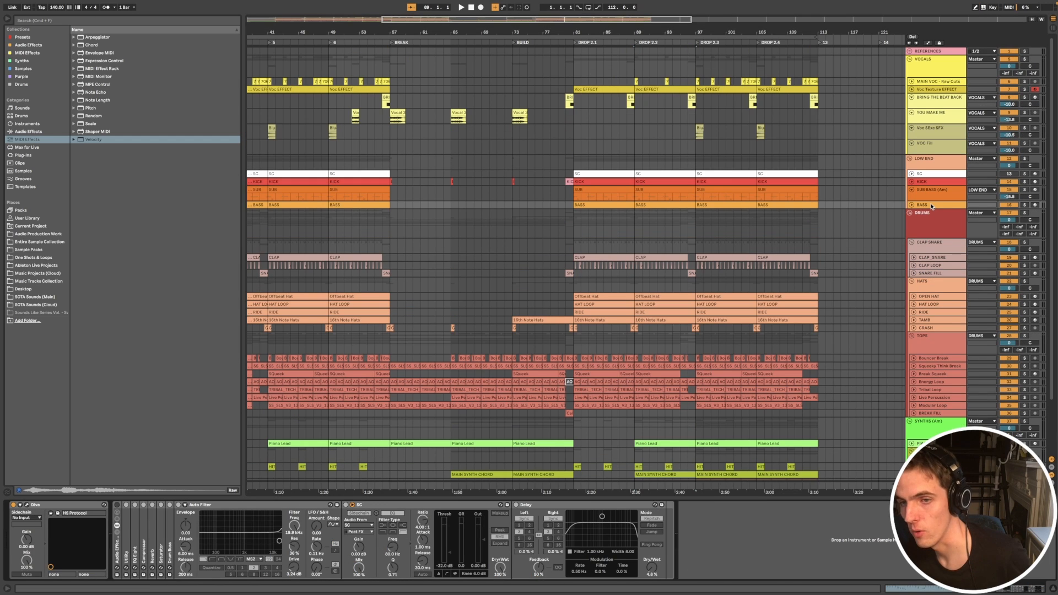
left_click(931, 207)
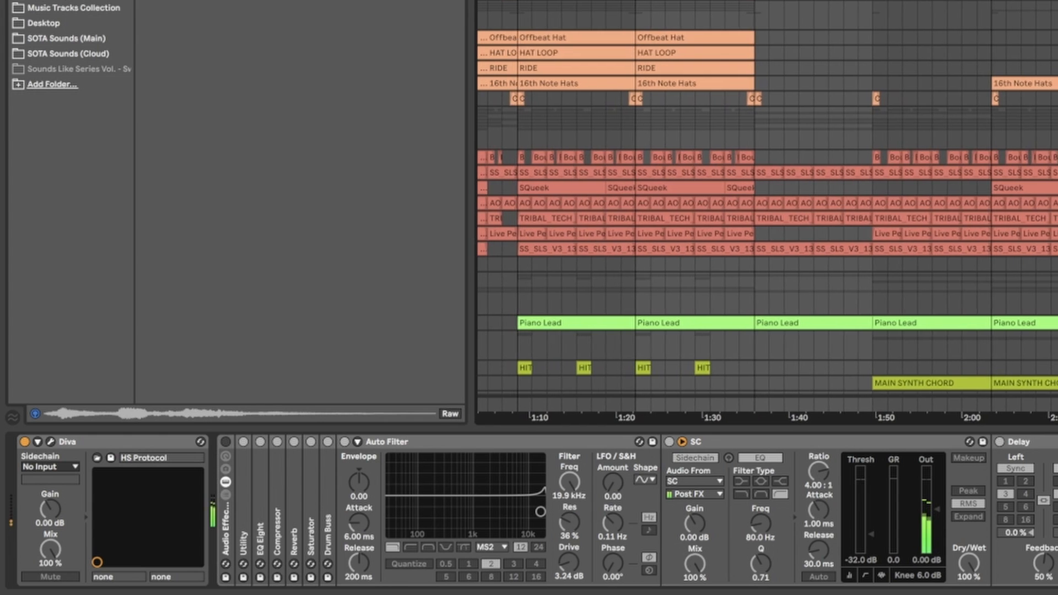
left_click(226, 442)
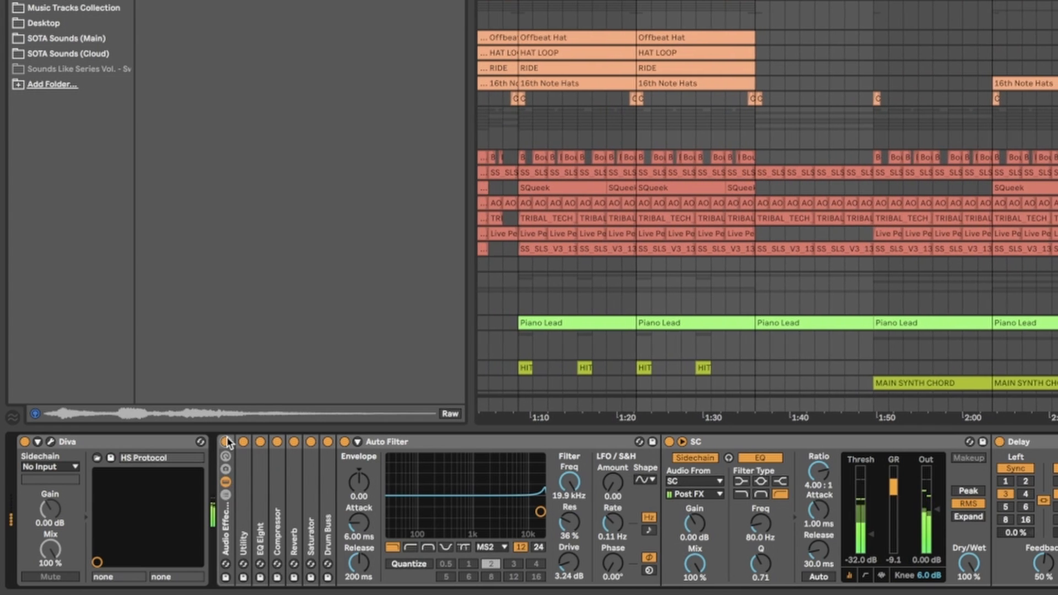
left_click(226, 442)
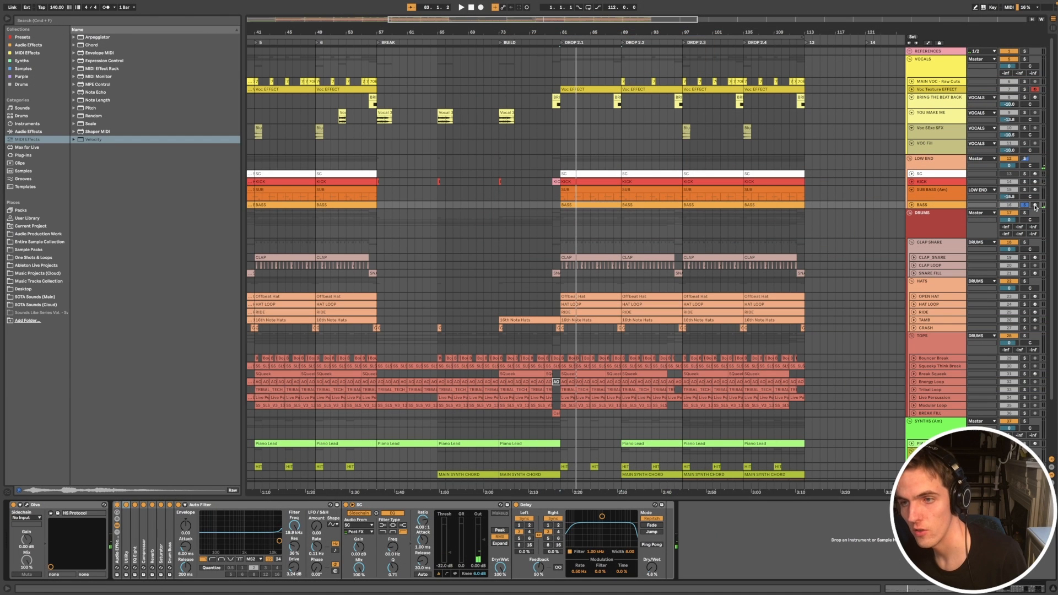
Step: Arm the BASS track and open its clip at DROP 2.1 to examine the bass notes against the chord notes
left_click(1035, 206)
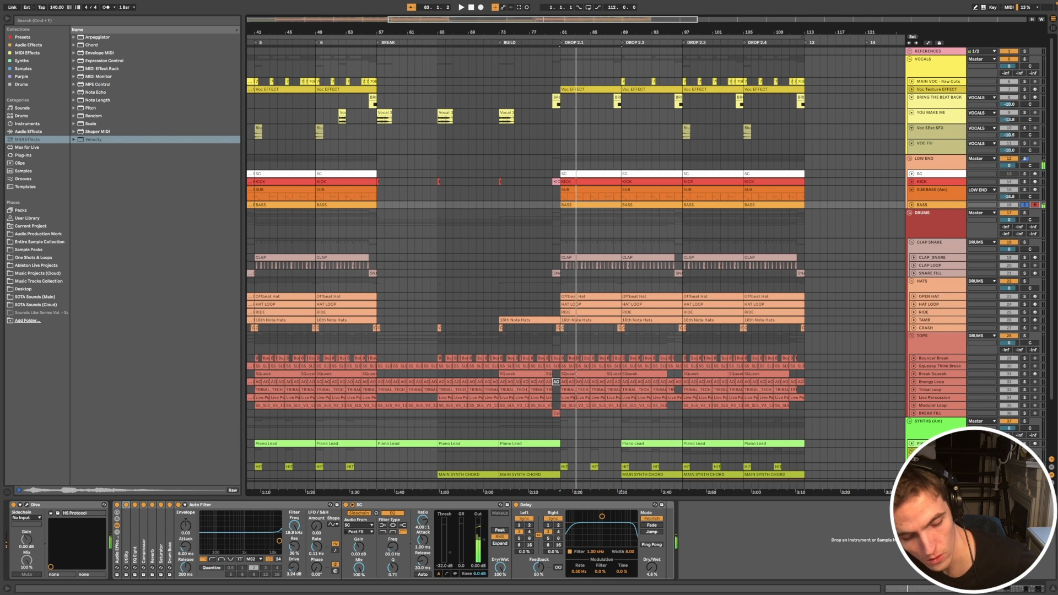
double_click(580, 203)
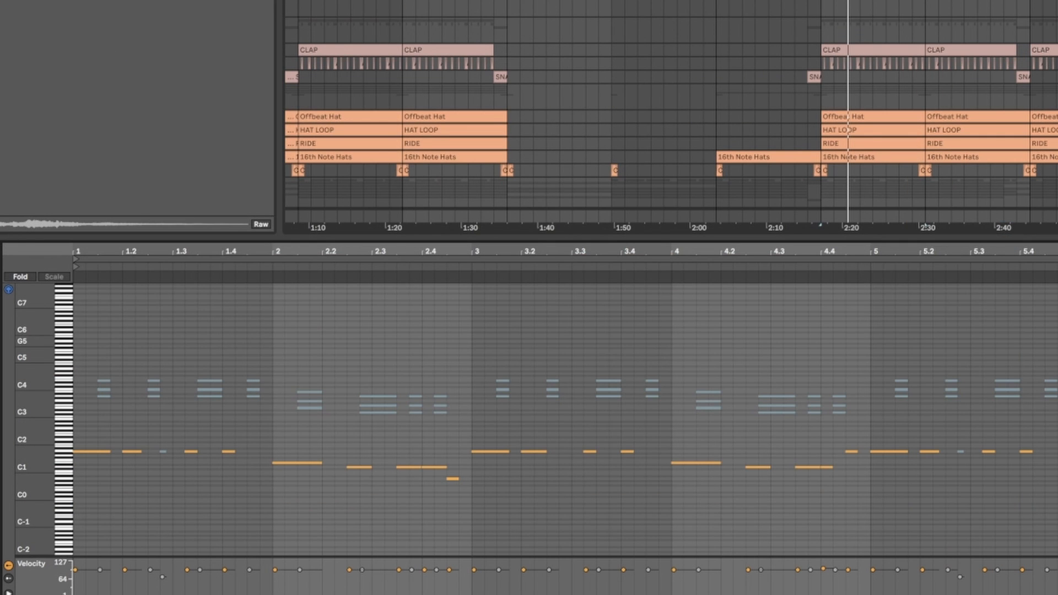
scroll(341, 378, "up", 2)
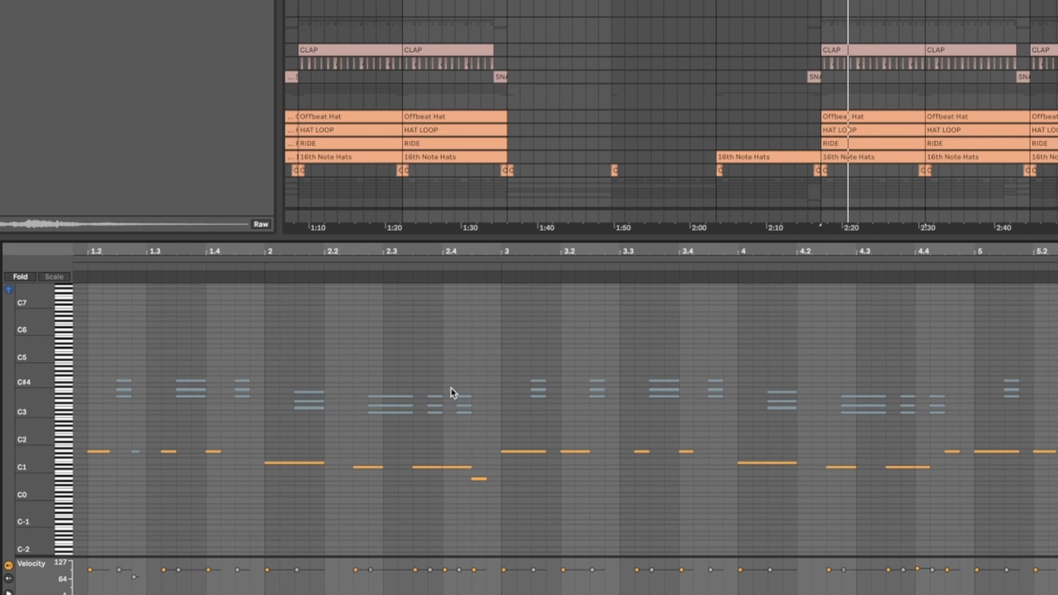
scroll(451, 388, "up", 4)
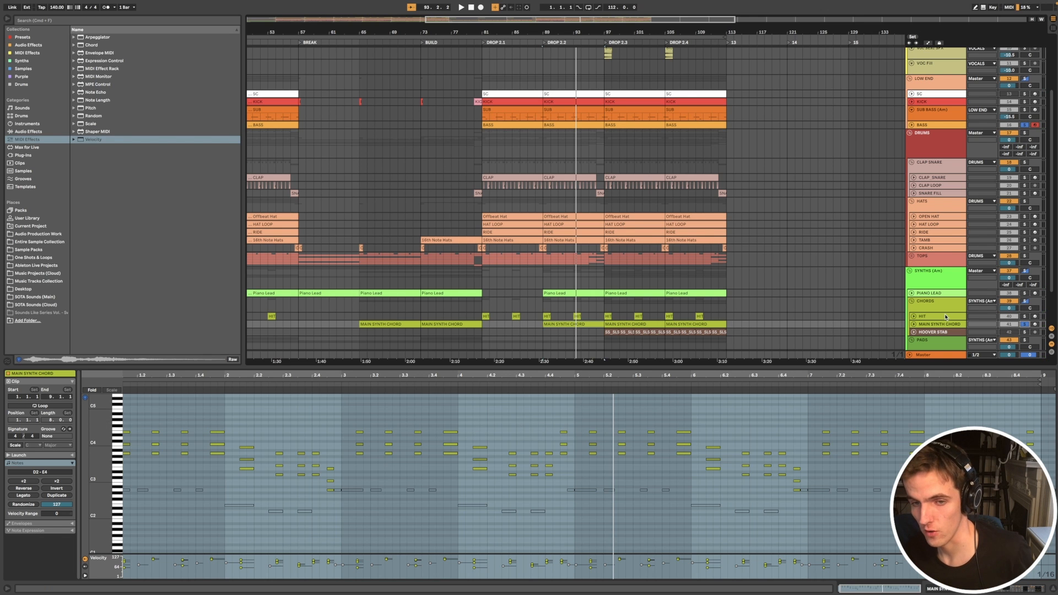
Step: Audition the MAIN SYNTH CHORD with the BASS in DROP 2.2, bringing in the rest of the low end and the tops
left_click(1024, 324)
key("space")
scroll(768, 227, "up", 2)
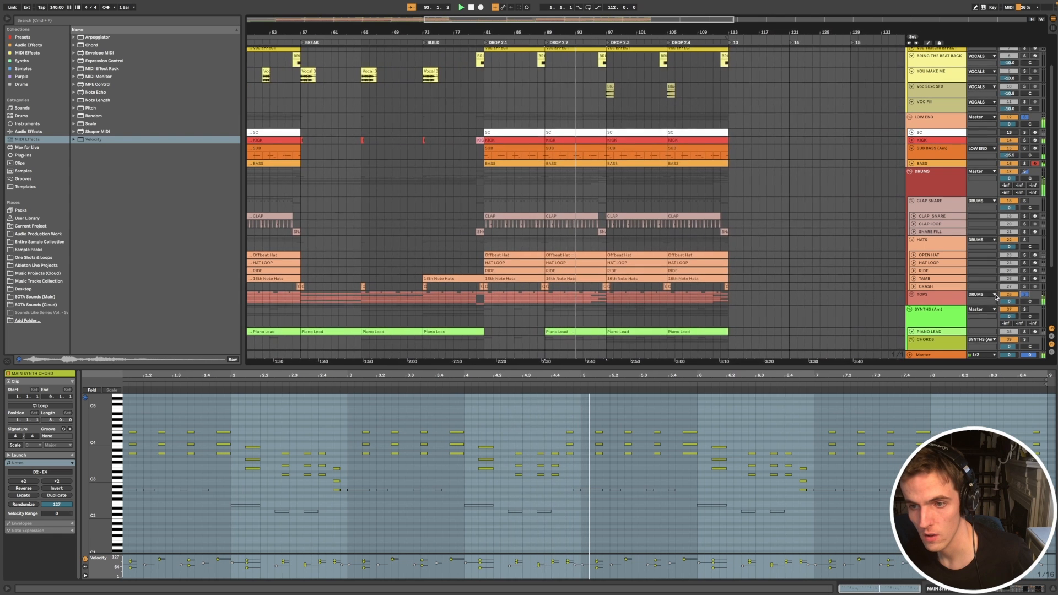
scroll(1002, 317, "down", 2)
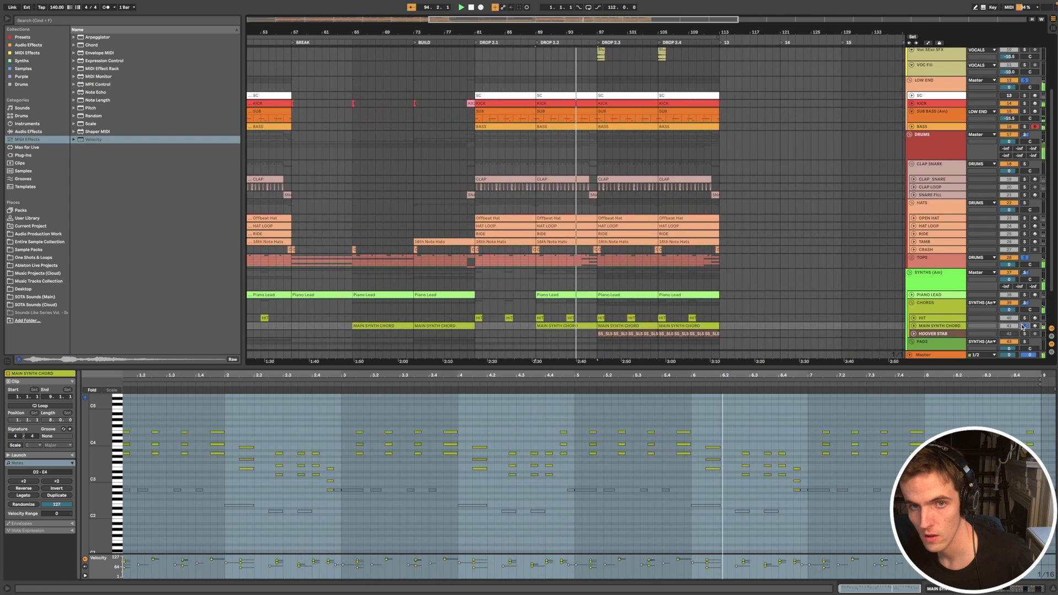
scroll(687, 229, "down", 5)
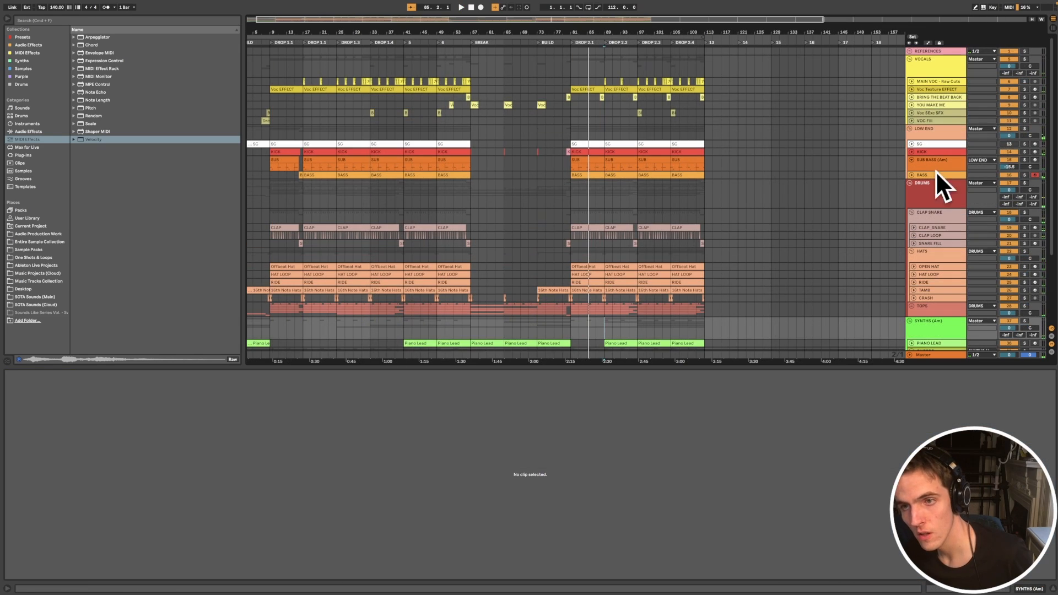
Step: Solo the CLAP SNARE group, play it in DROP 2.1 and open the CLAP clip to examine its notes
left_click(935, 169)
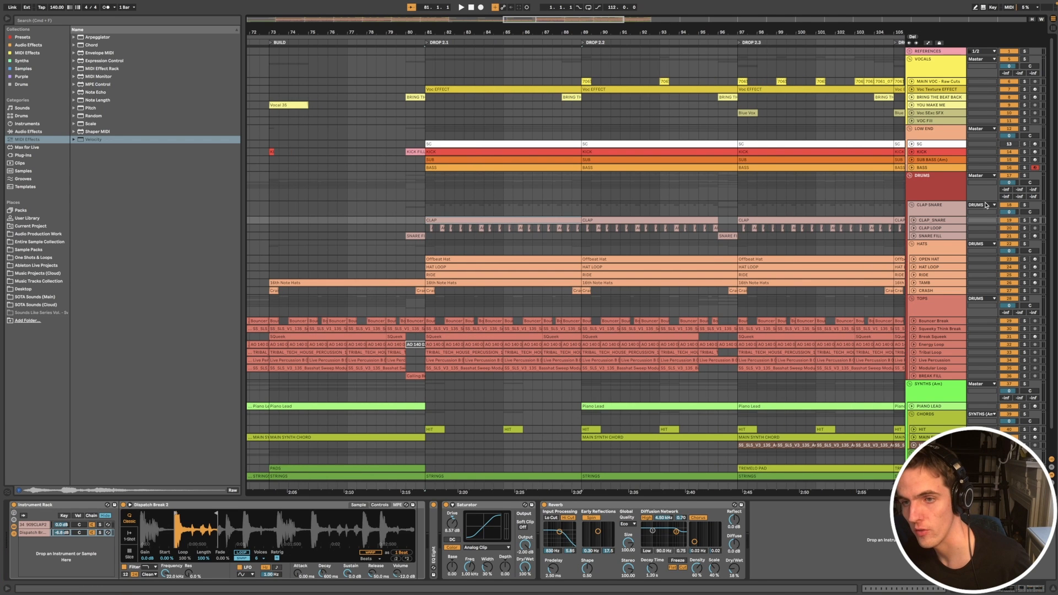
left_click(1024, 205)
key("space")
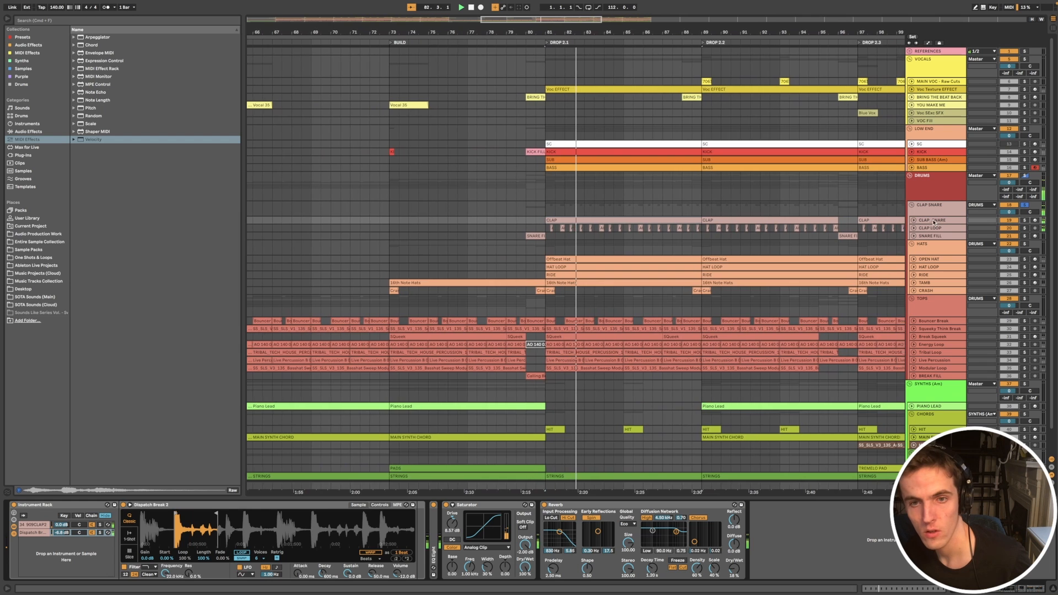
double_click(634, 225)
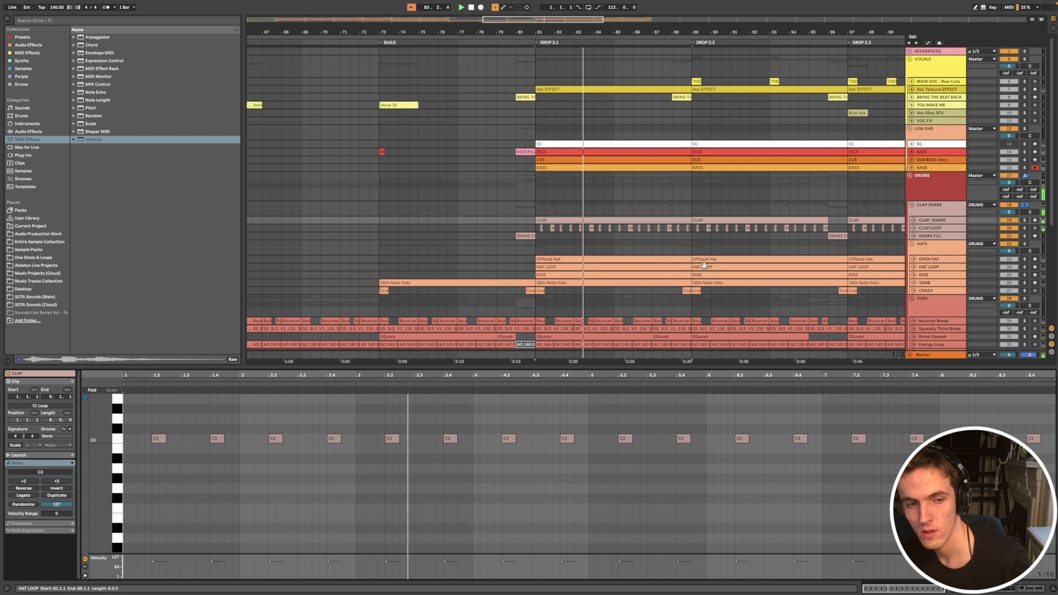
Step: Show the CLAP_SNARE track's Instrument Rack and compare its 909 clap and Dispatch Break 2 layers, soloed separately and together
left_click(940, 221)
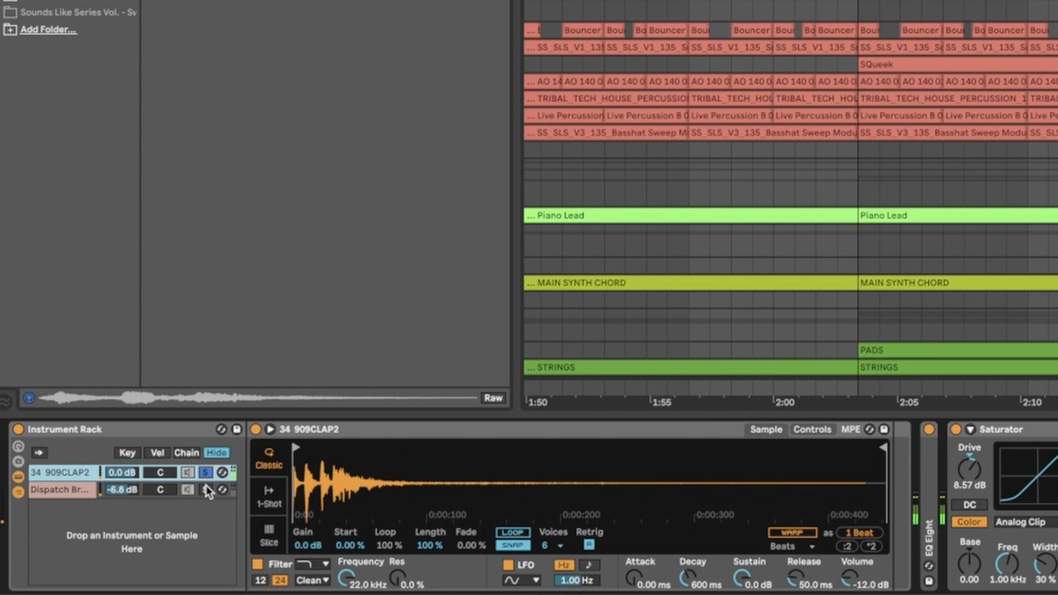
left_click(206, 487)
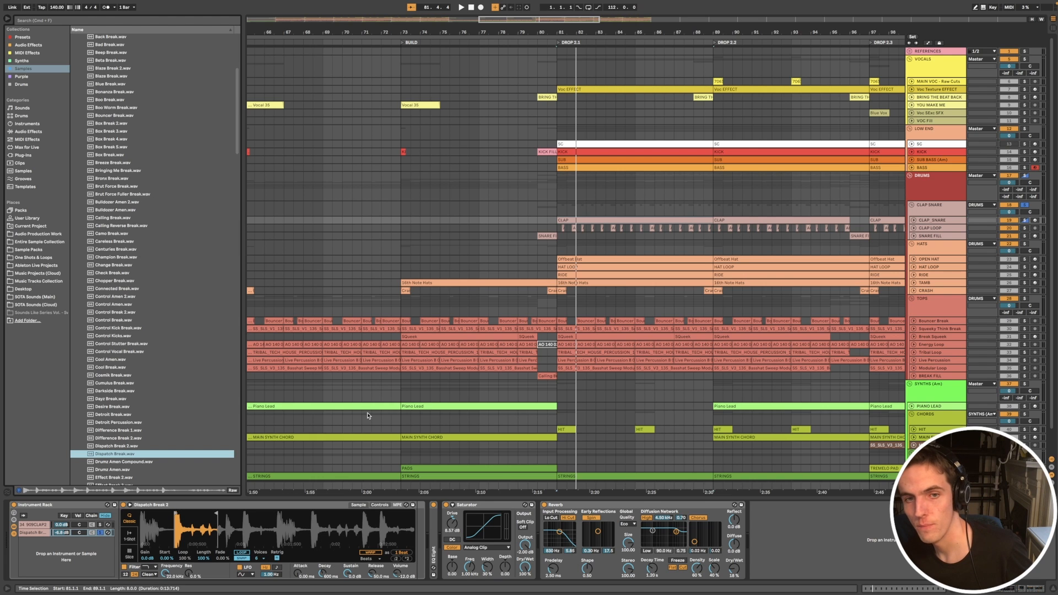
double_click(575, 219)
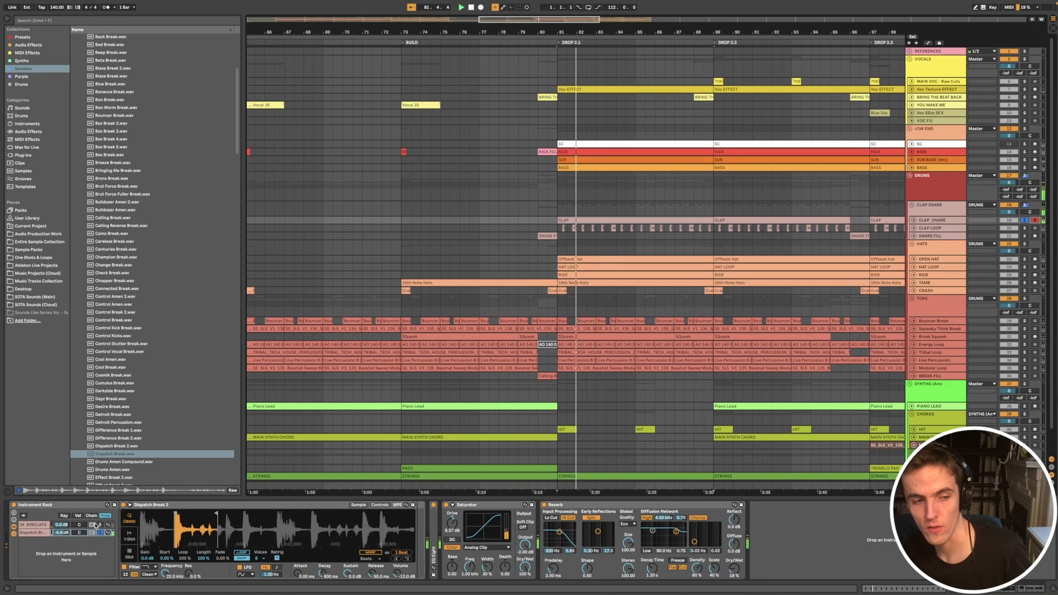
left_click(157, 478)
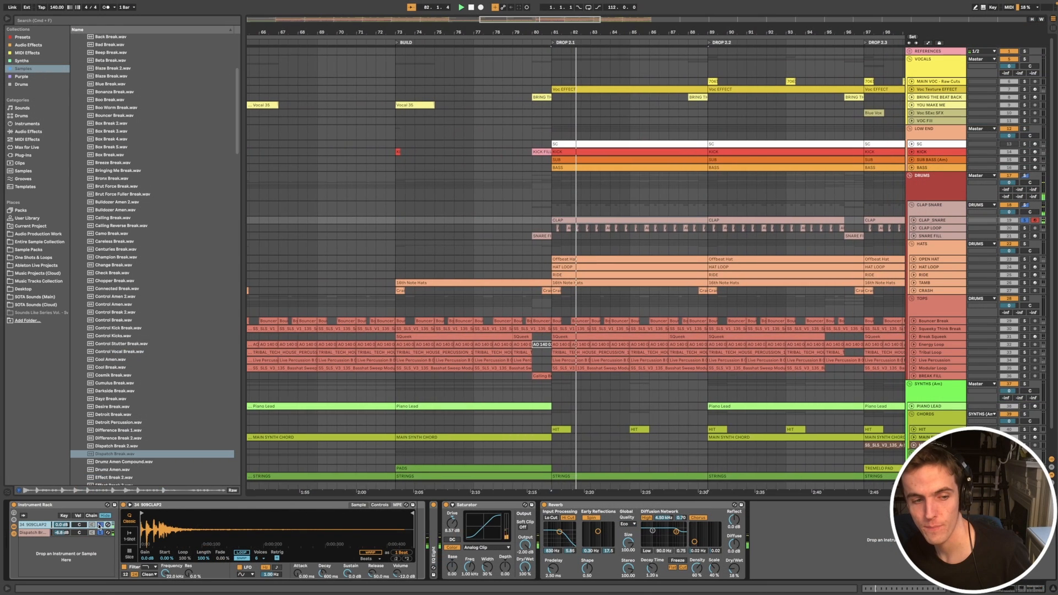
left_click(95, 532)
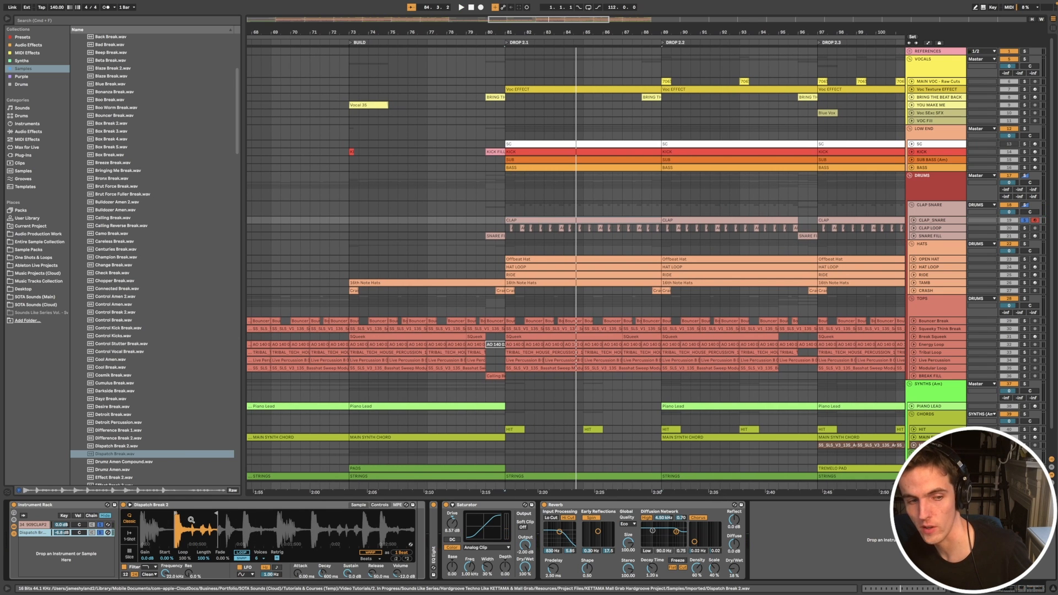
mouse_move(211, 517)
left_mouse_down()
mouse_move(189, 518)
mouse_move(218, 517)
left_mouse_up()
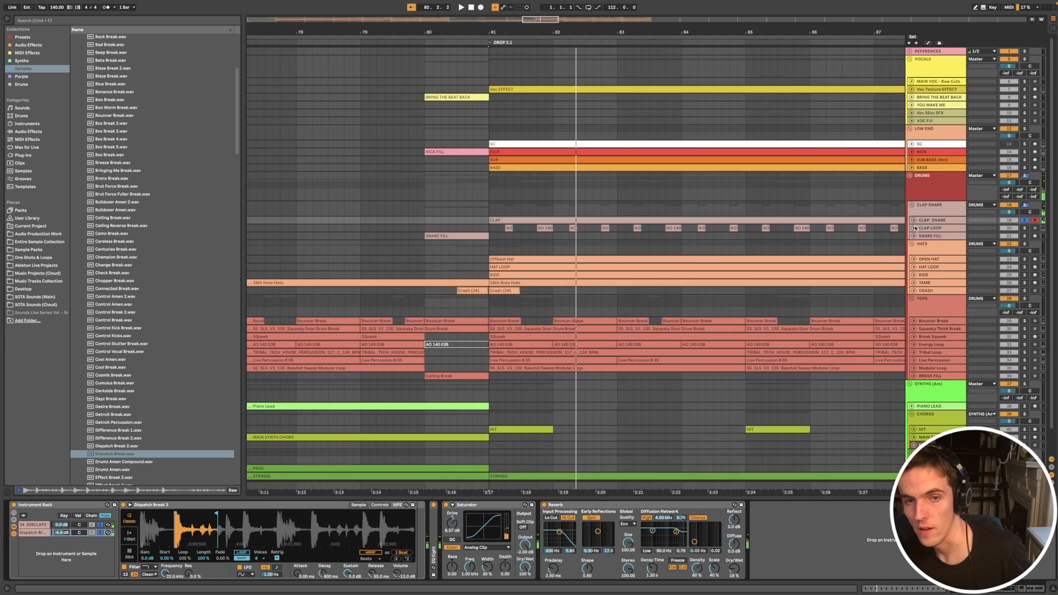
Step: Unfold the CLAP LOOP track and examine its AO 140 09D audio clips at the start of DROP 2.1
left_click(912, 228)
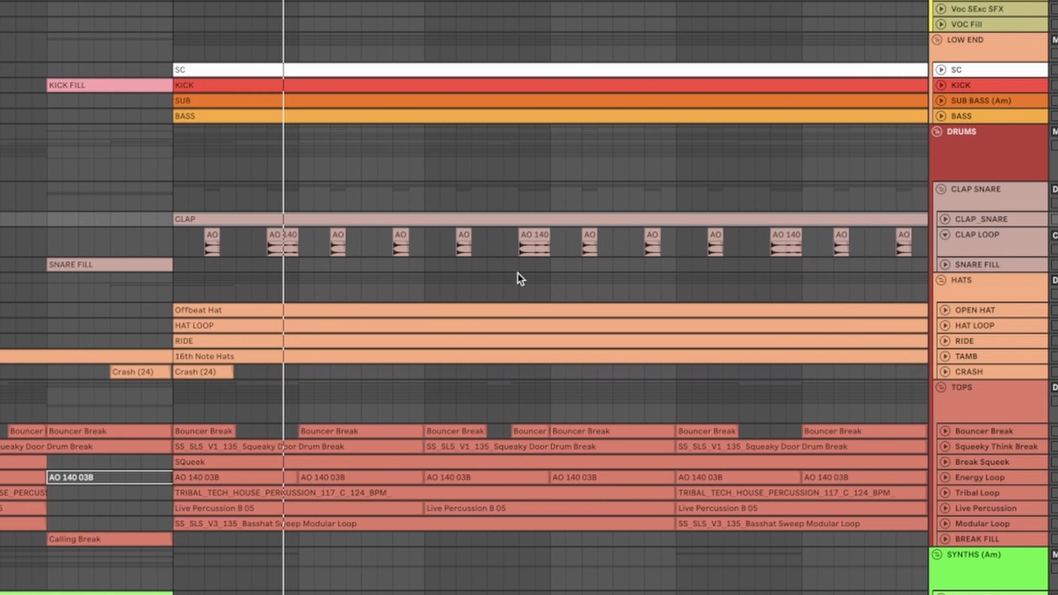
scroll(167, 296, "up", 3)
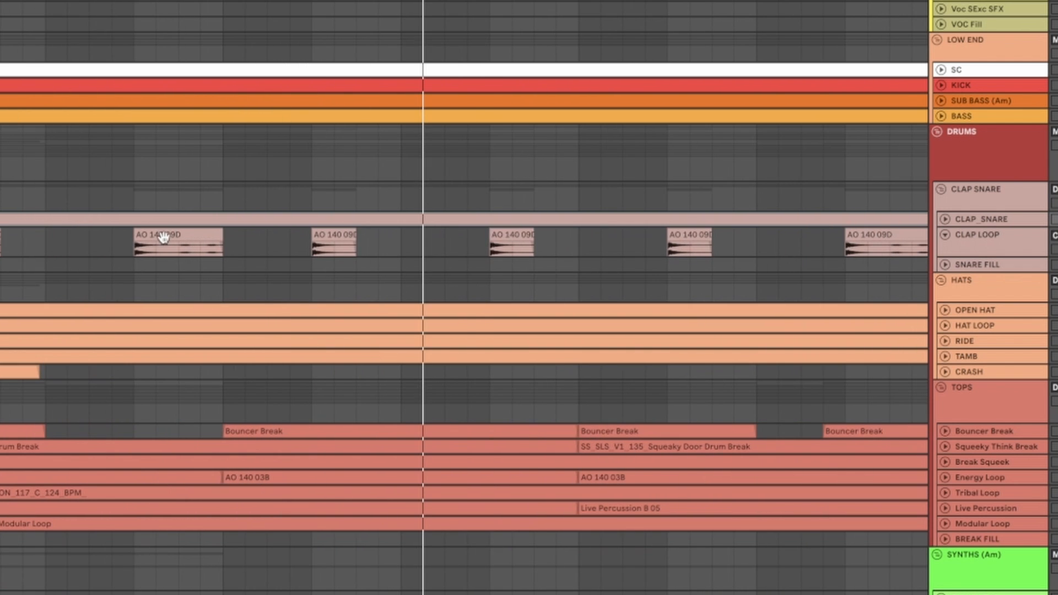
left_click(210, 230)
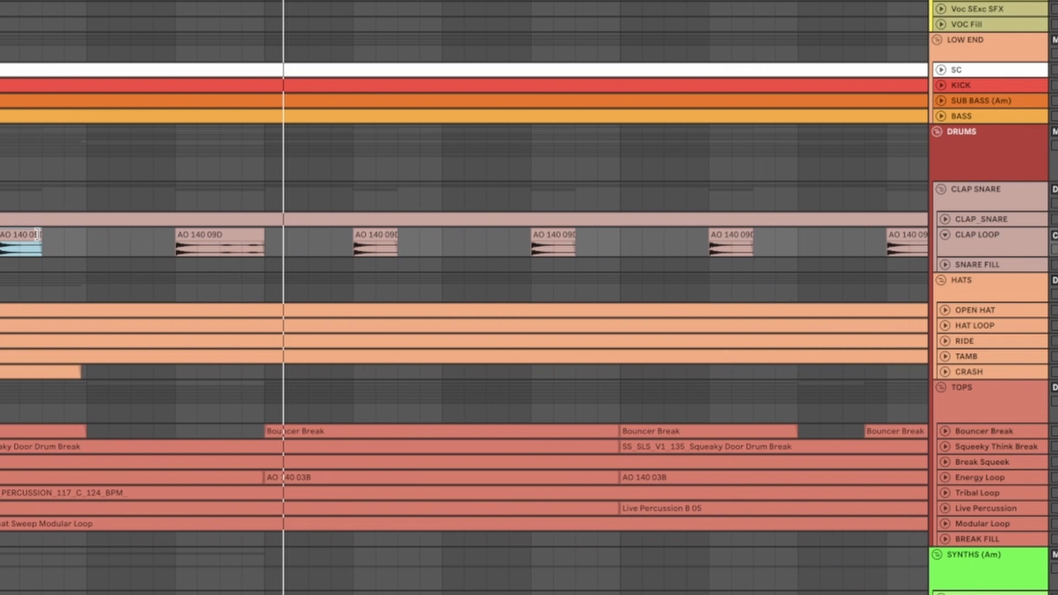
Step: Try extending the first CLAP LOOP clip in DROP 2.1 to audition more of the loop, and undo the change
key("space")
left_click_drag(35, 233, 181, 253)
key("ctrl+z")
key("space")
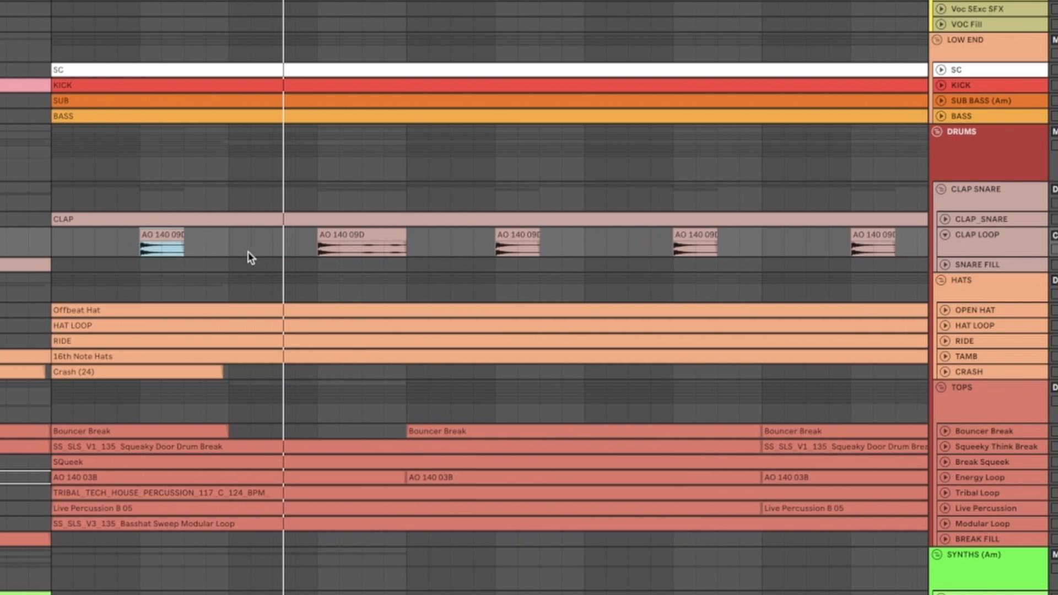
Step: Return to the wider DROP 2.1 arrangement and select the TOPS group to show its EQ Eight
scroll(249, 252, "down", 5)
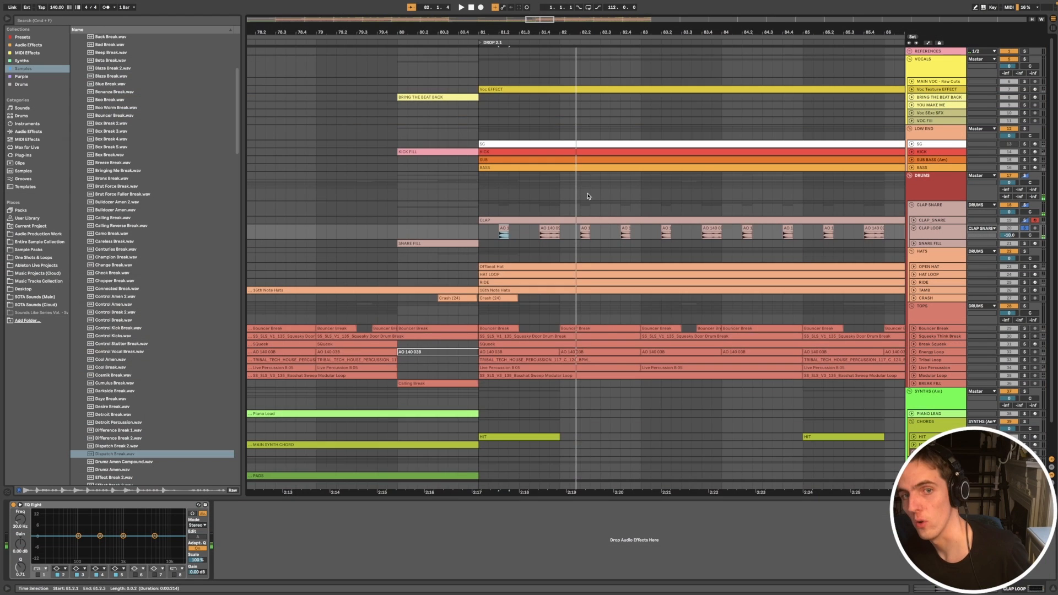
scroll(588, 196, "down", 2)
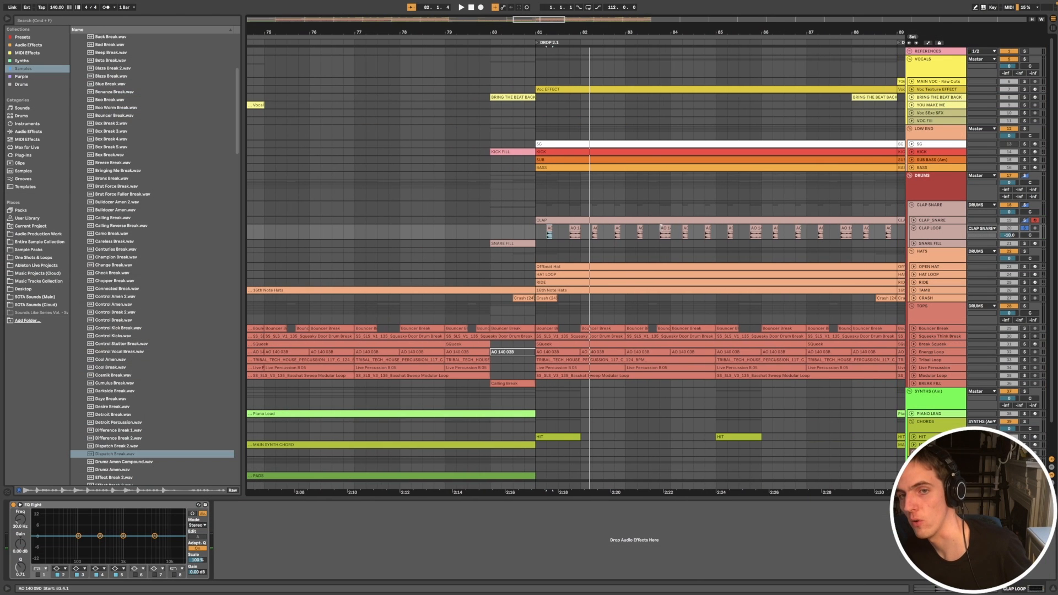
scroll(657, 351, "down", 2)
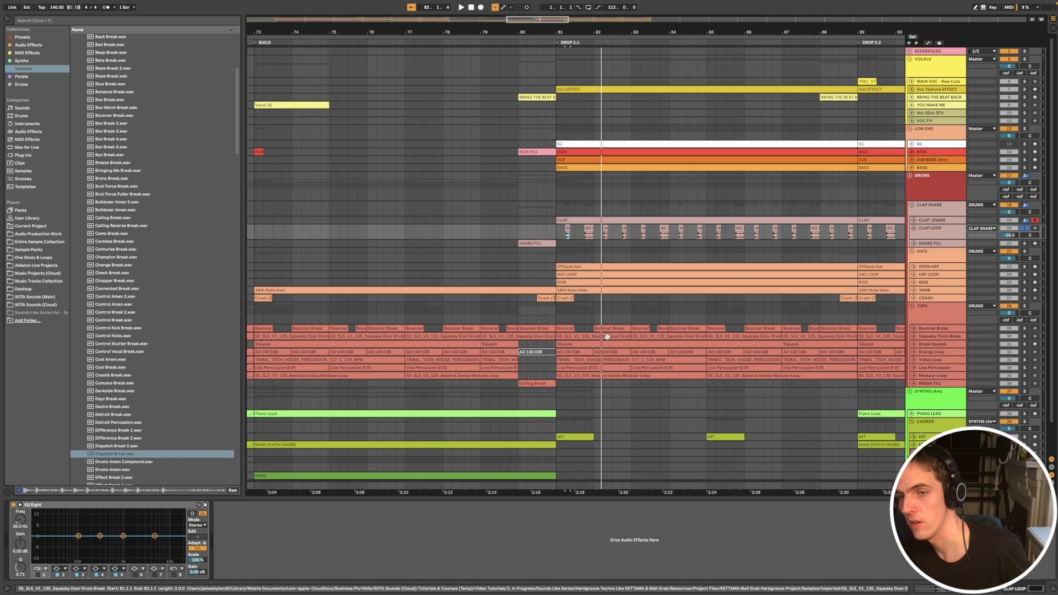
left_click(920, 313)
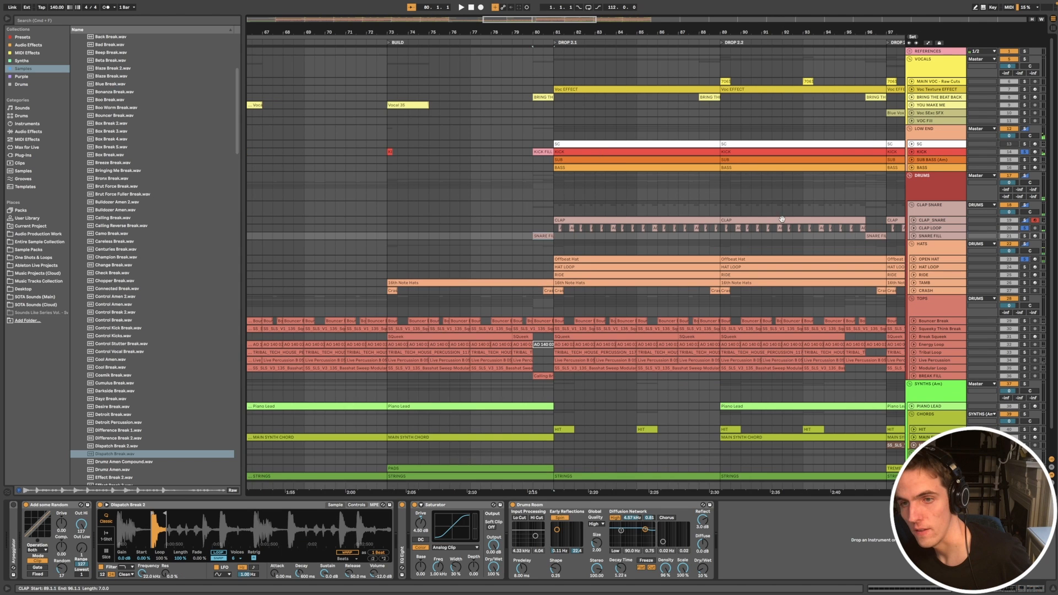
Step: Solo the SNARE FILL track and examine its fill before DROP 2.1 with the Dispatch Break 2, Saturator and Drums Room devices
scroll(782, 219, "down", 3)
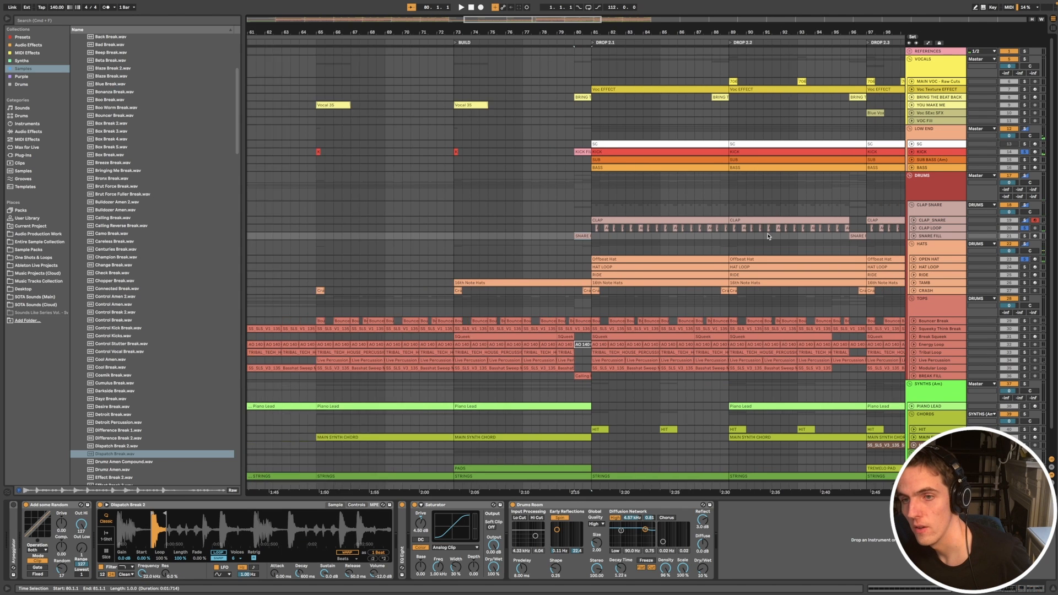
left_click(1024, 237)
left_click(953, 237)
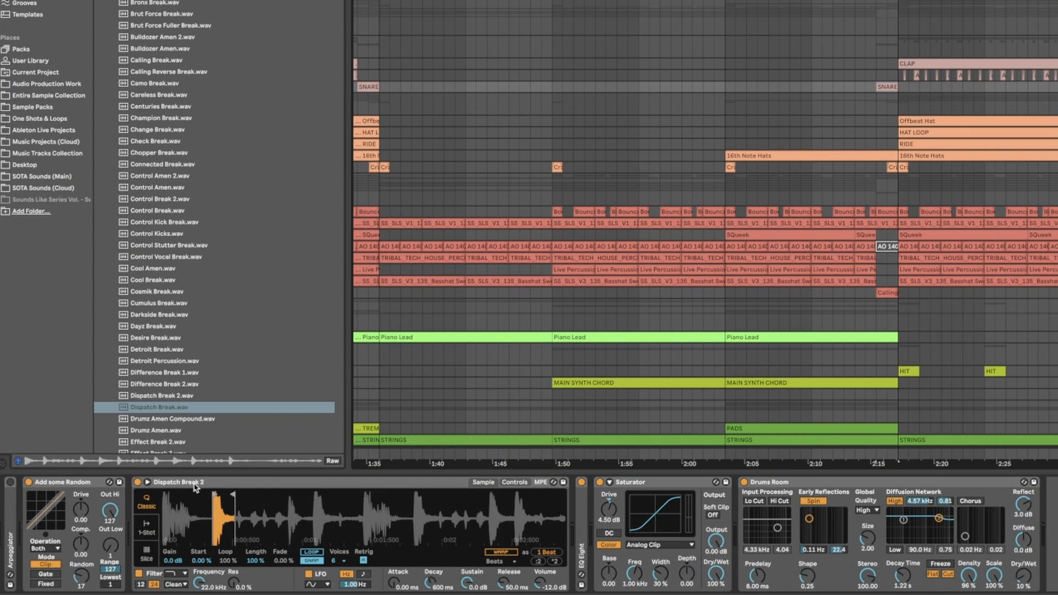
left_click(195, 485)
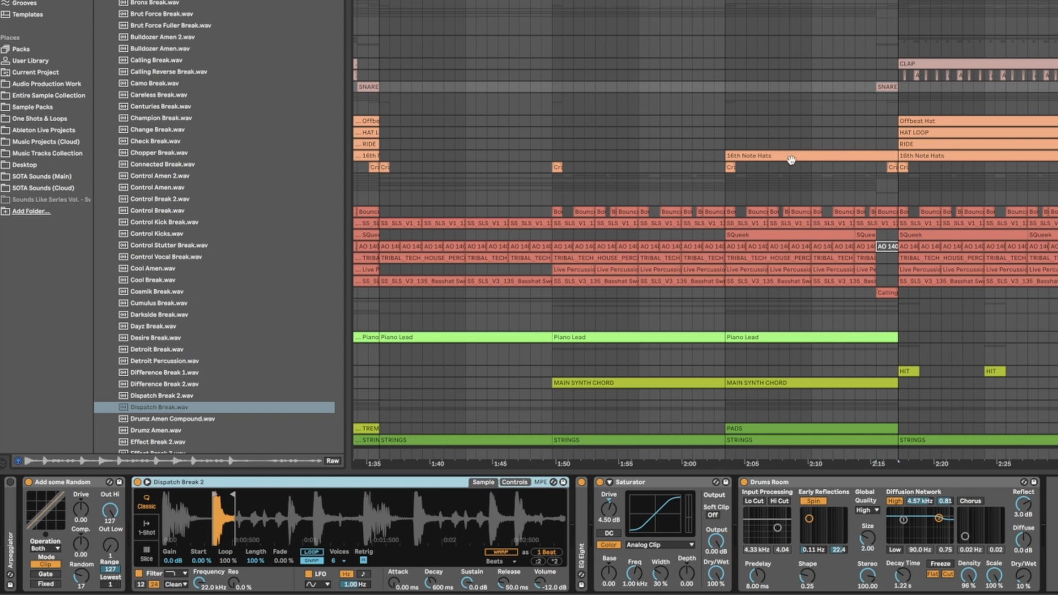
double_click(887, 83)
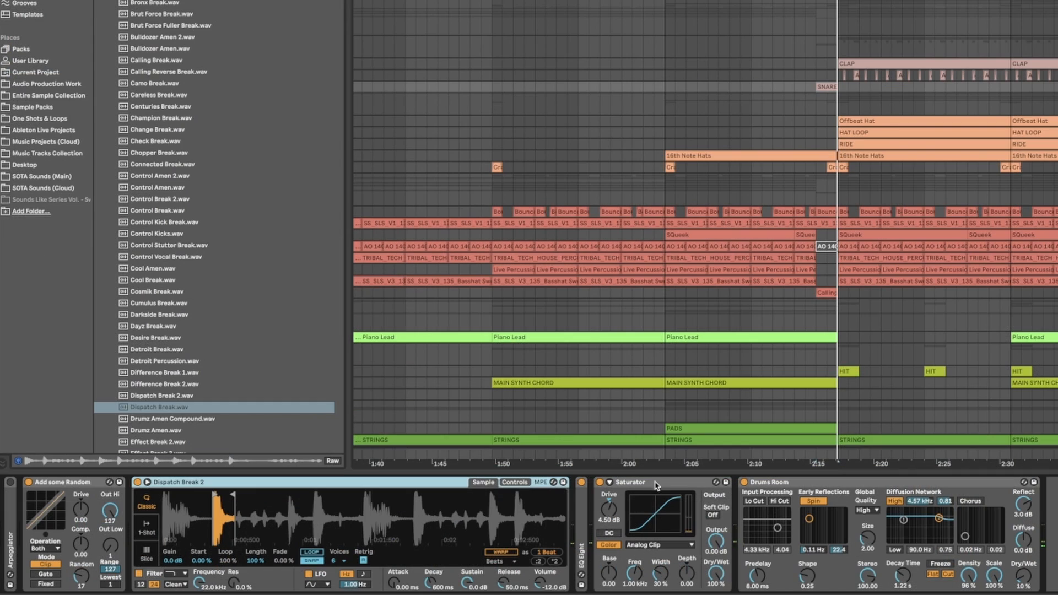
double_click(656, 483)
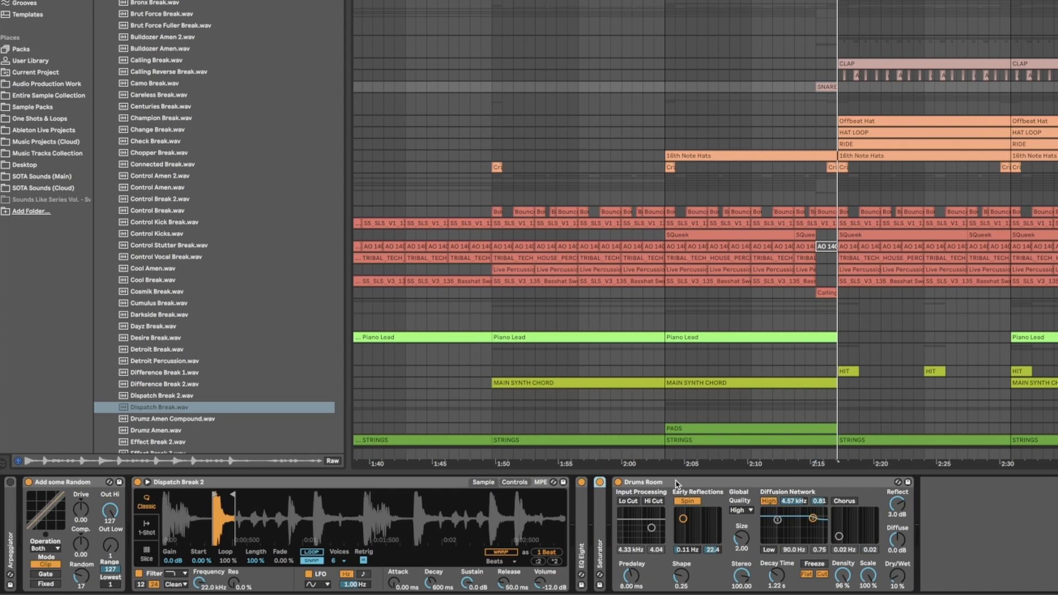
left_click(677, 484)
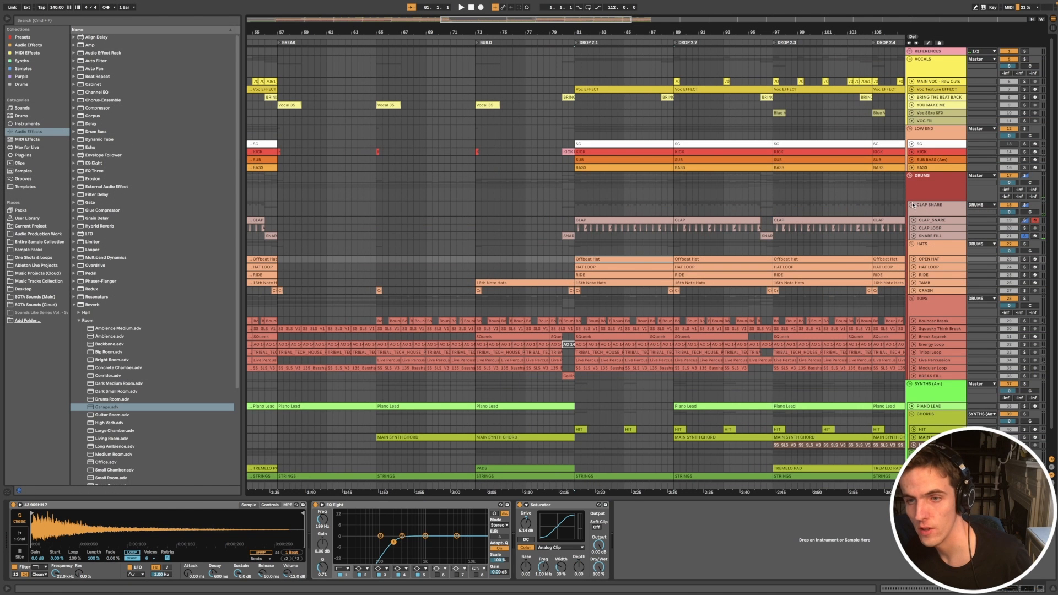
Step: Fold the CLAP SNARE group, solo the HATS group and audition the Offbeat Hat clip with the OPEN HAT track unfolded
left_click(912, 205)
left_click(1027, 217)
left_click(613, 228)
key("space")
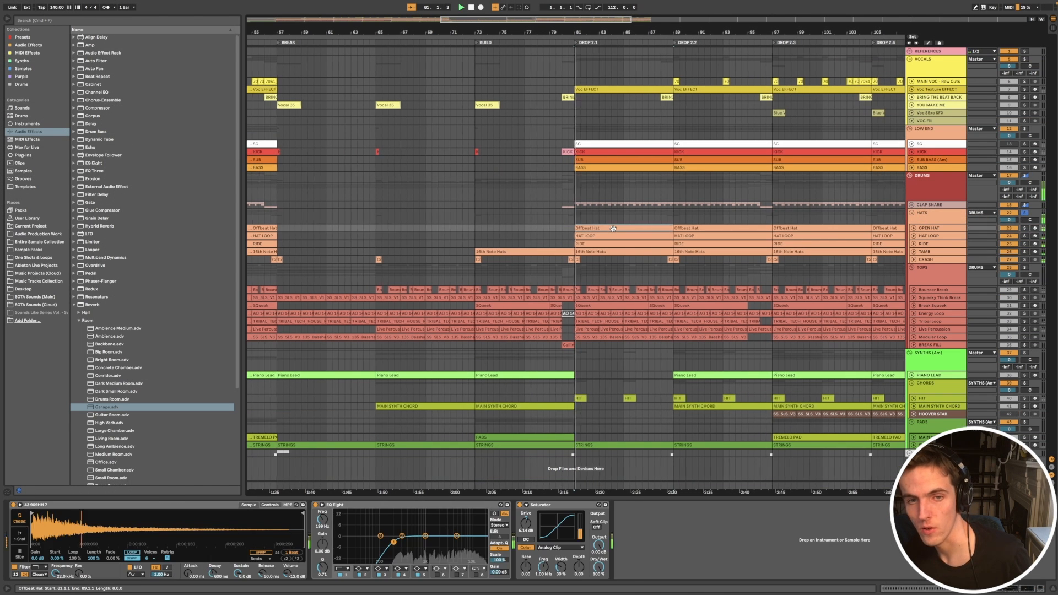
left_click(914, 228)
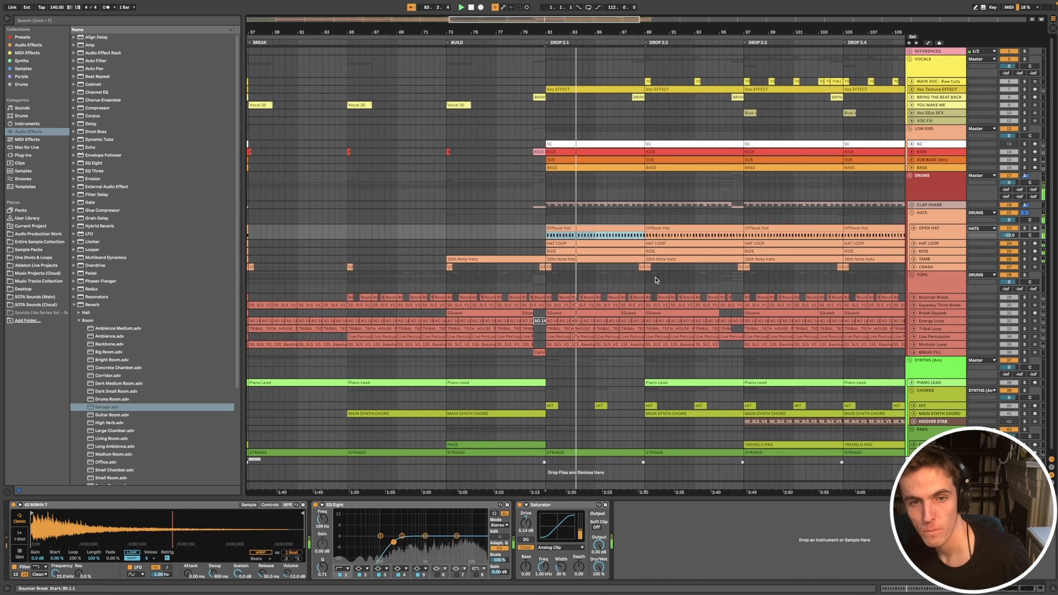
Step: Examine the HAT LOOP clip and its Jazz Note Break 2 instrument in DROP 2.1, auditioning it with the KICK soloed too
left_click(570, 245)
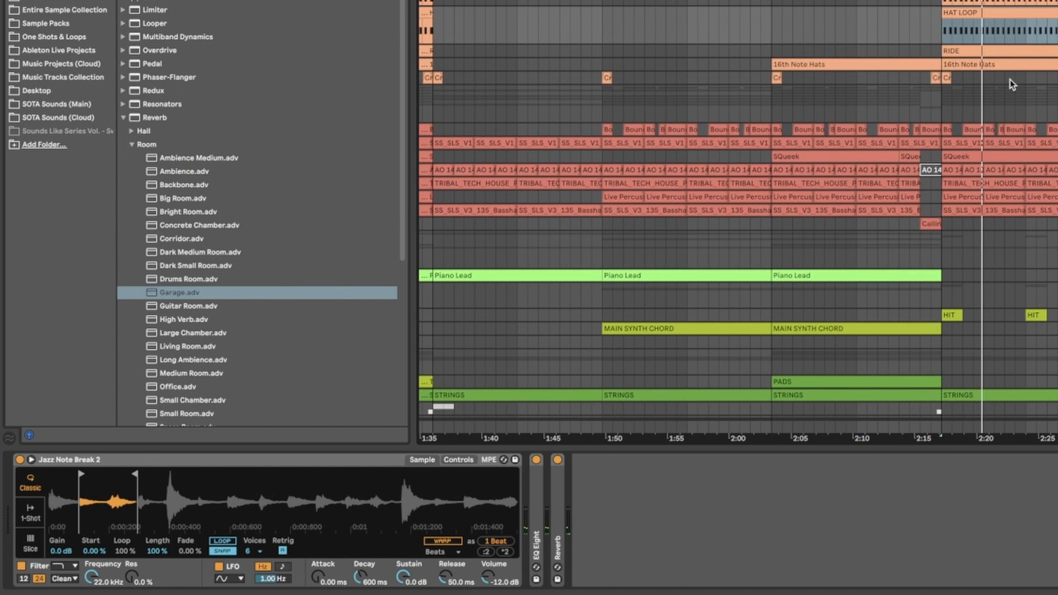
left_click(1010, 80)
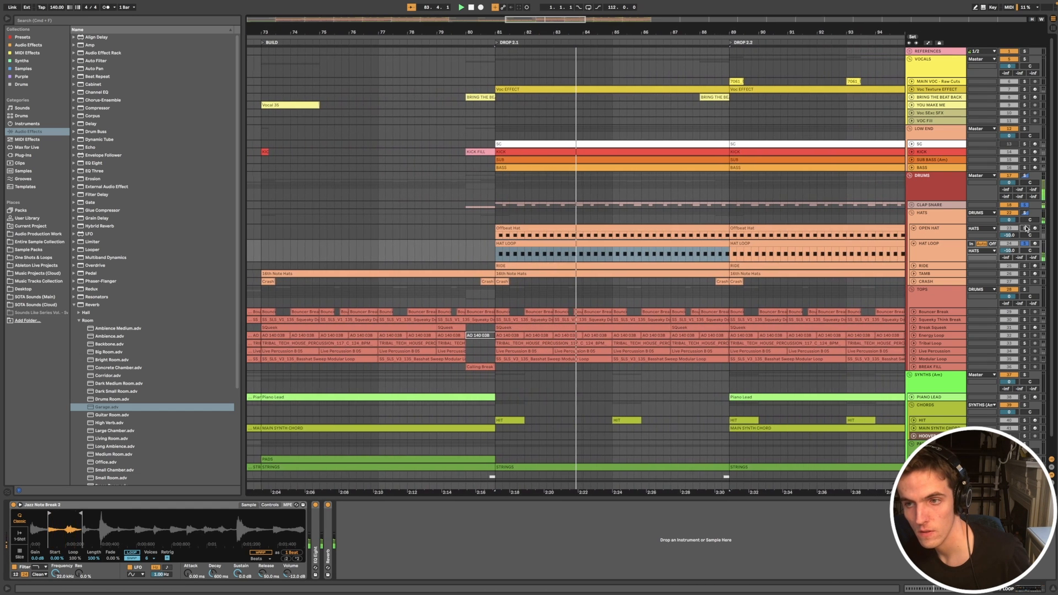
left_click(1025, 152, "super")
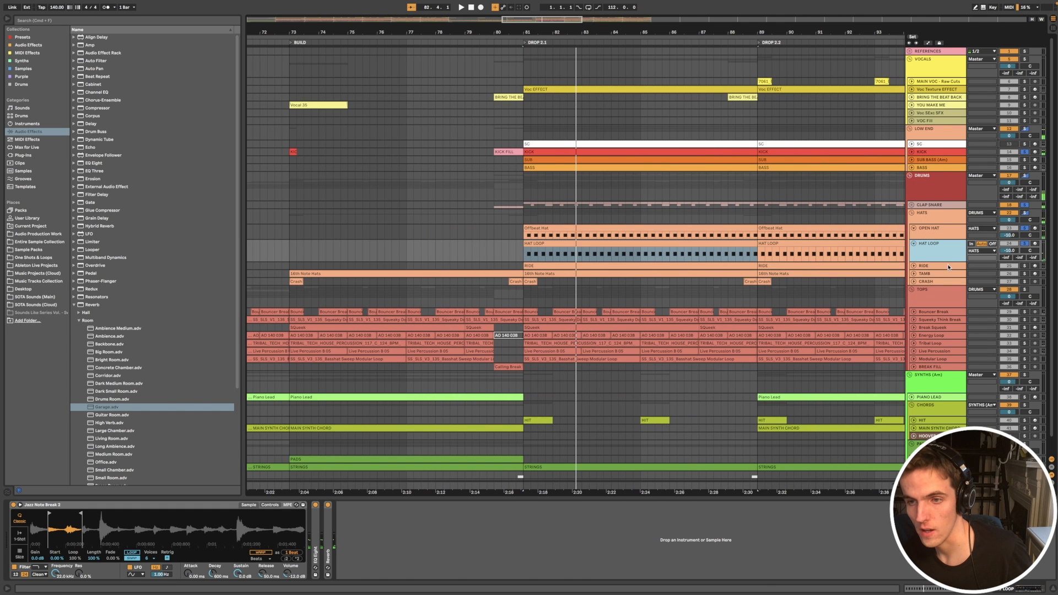
Step: Show the RIDE track's Ride Cymbal, EQ Eight and Saturator chain and audition the ride in DROP 2.1
left_click(948, 265)
scroll(794, 252, "down", 5)
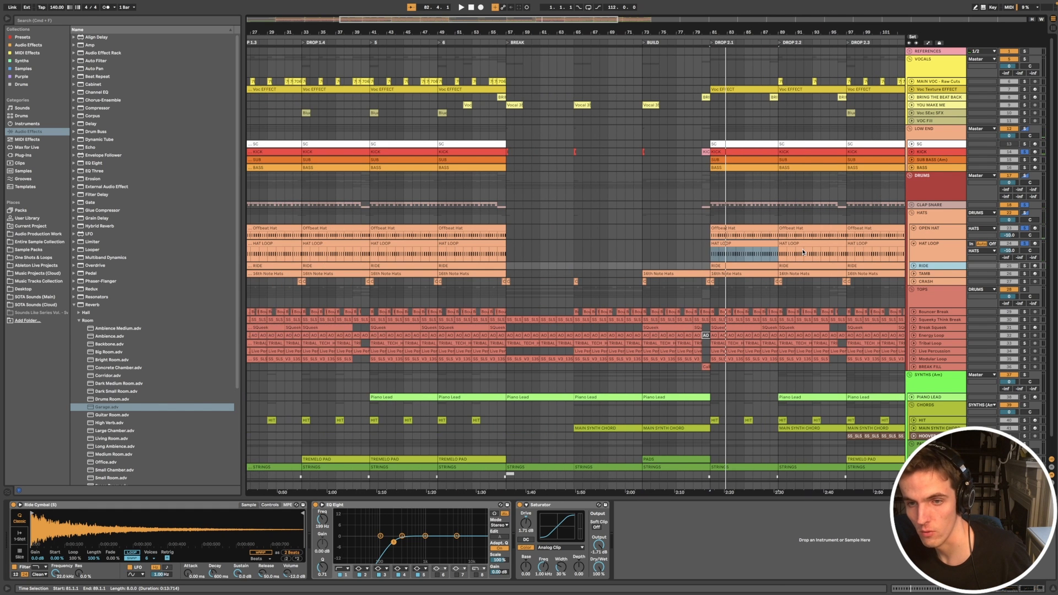
scroll(803, 253, "right", 5)
key("space")
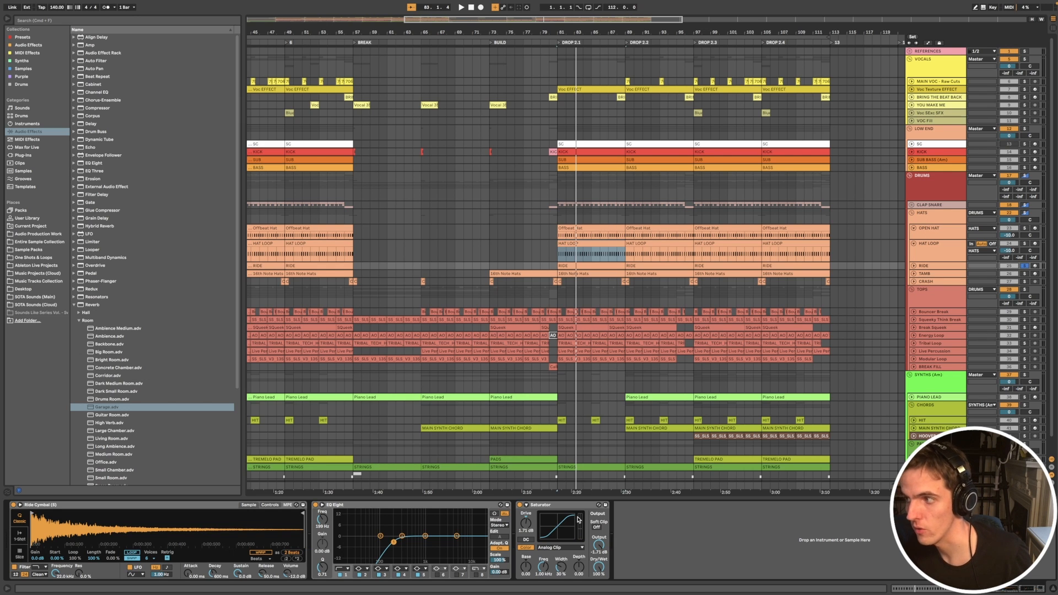
key("space")
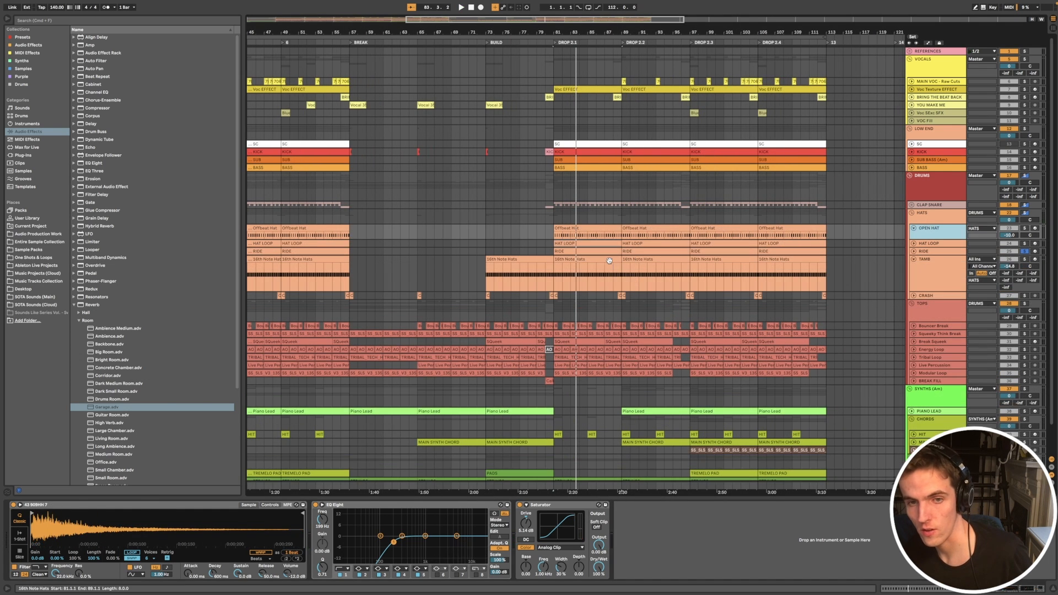
Step: Audition the TAMB track's 16th Note Hats clip from DROP 2.1 and select the Crash clip leading into DROP 2.2
left_click(610, 259)
key("space")
left_click(1024, 259, "super")
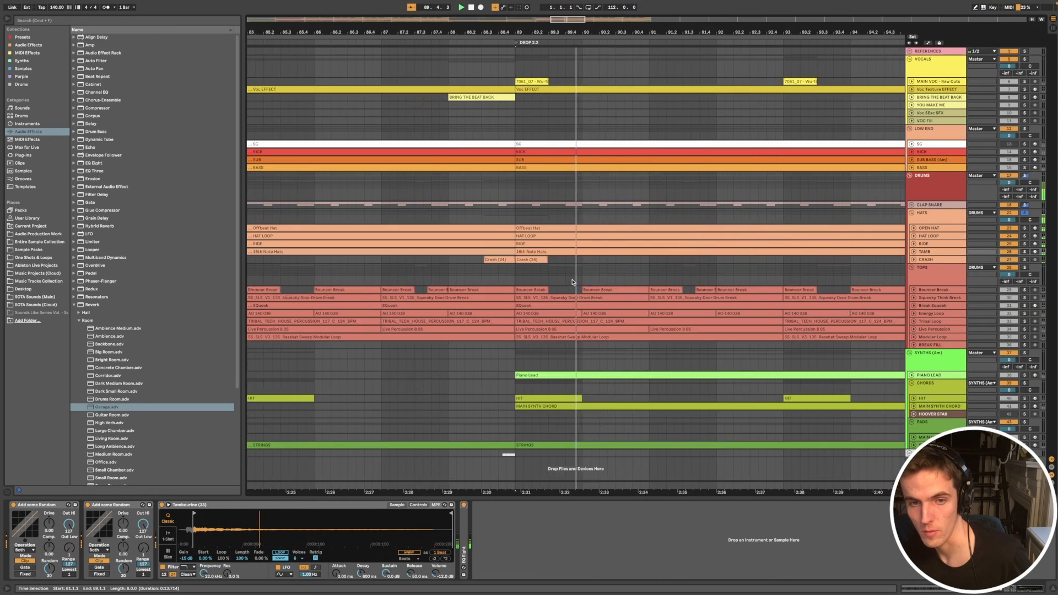
left_click(486, 260)
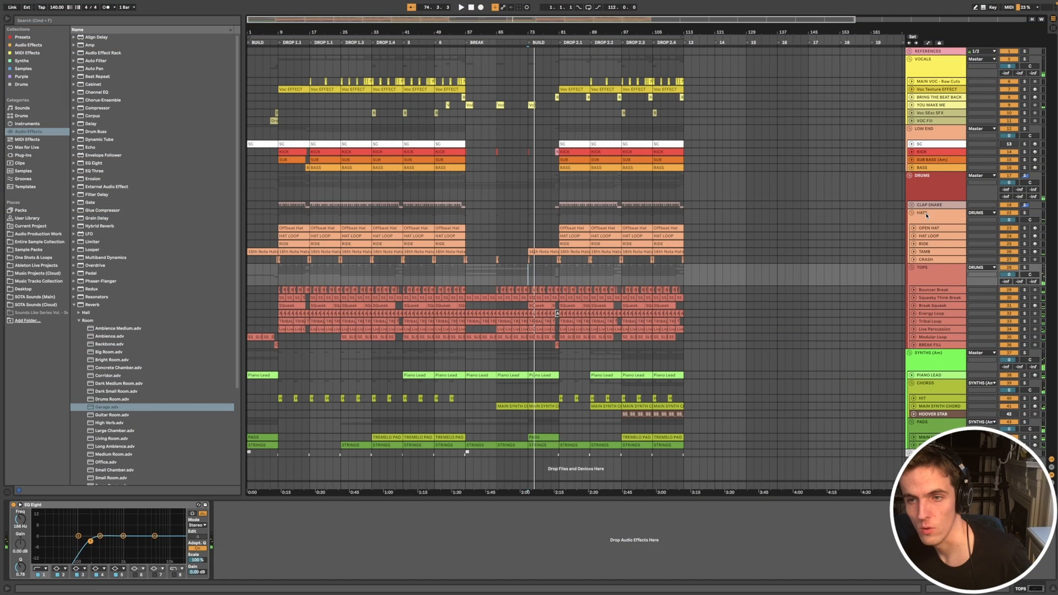
Step: Fold the HATS group and audition the TOPS group's loops from the start of DROP 2.1
left_click(926, 216)
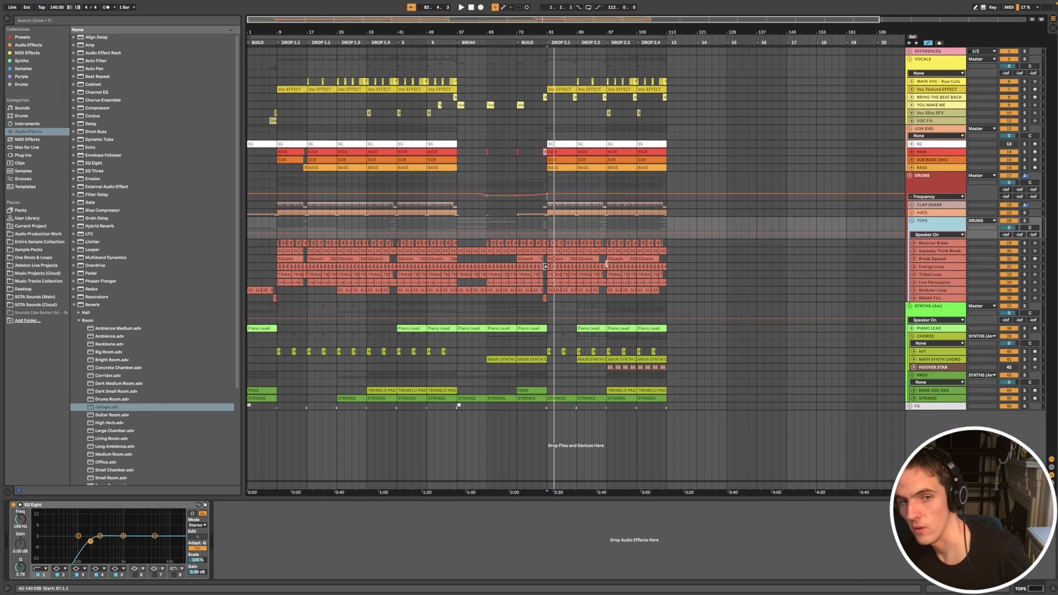
scroll(608, 266, "up", 3)
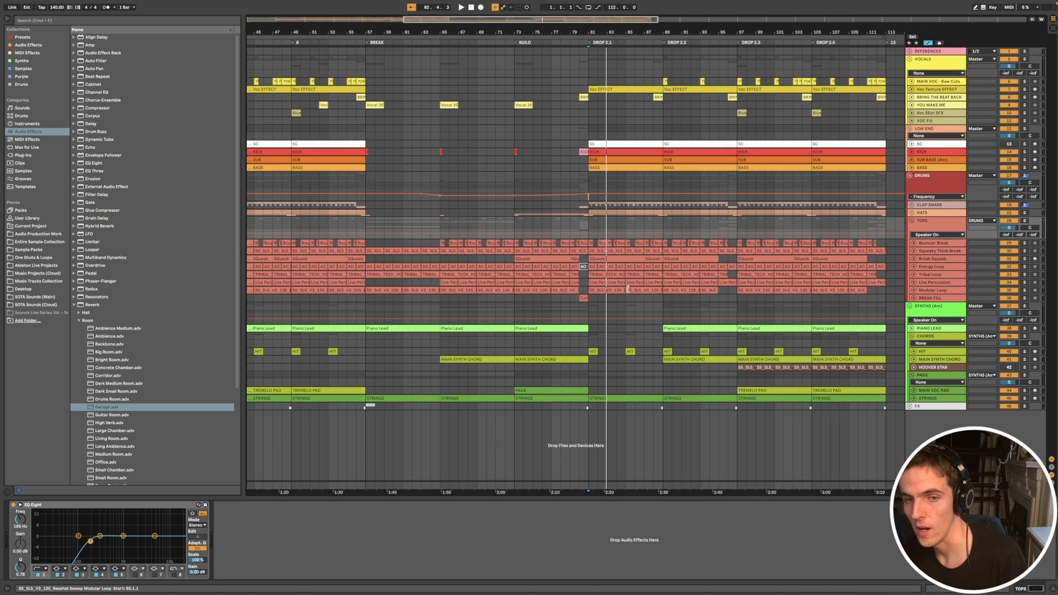
scroll(628, 289, "up", 6)
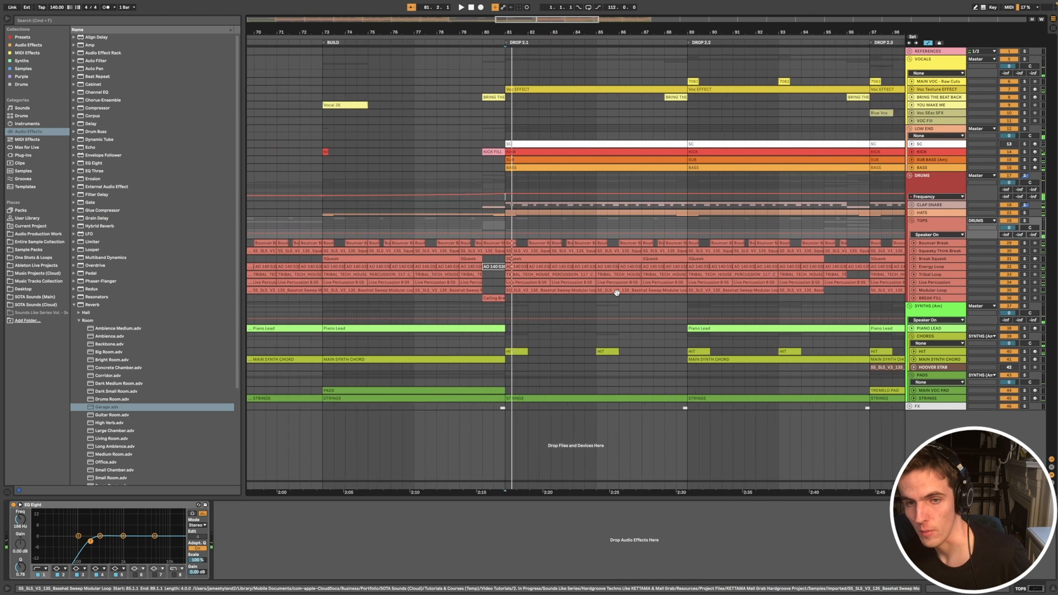
scroll(616, 292, "up", 3)
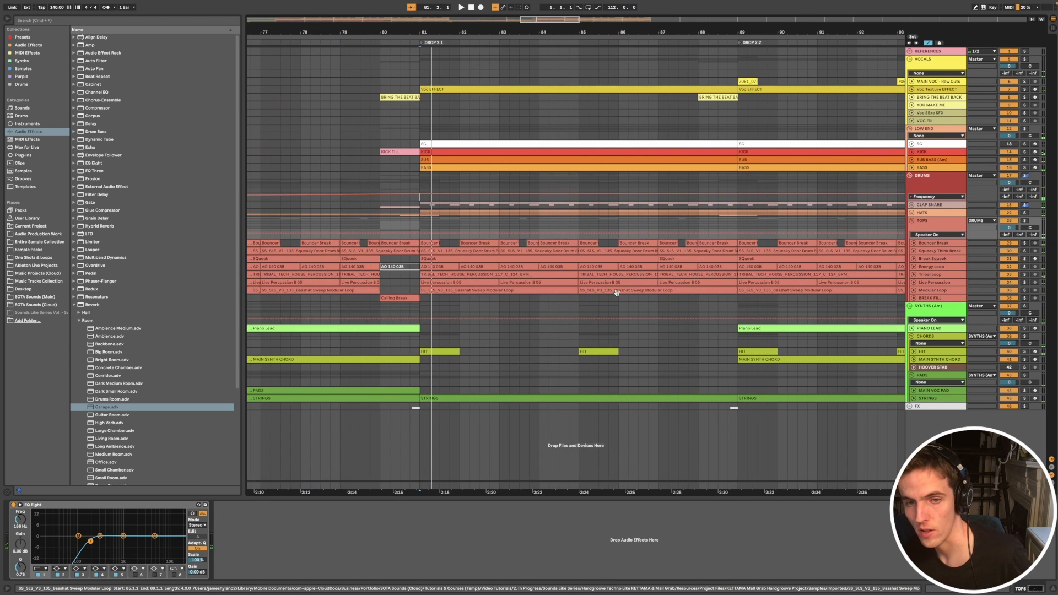
left_click(586, 302)
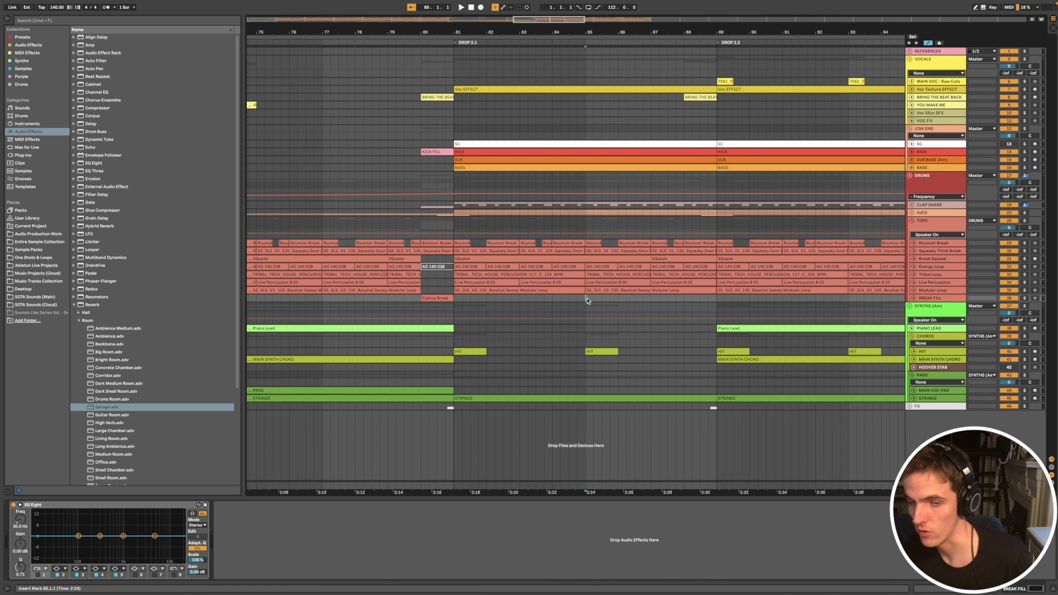
Step: Select the first Bouncer Break clip in DROP 2.1, solo its track, then unfold and enlarge the lane to show the waveform
scroll(554, 280, "down", 1)
left_click(488, 244)
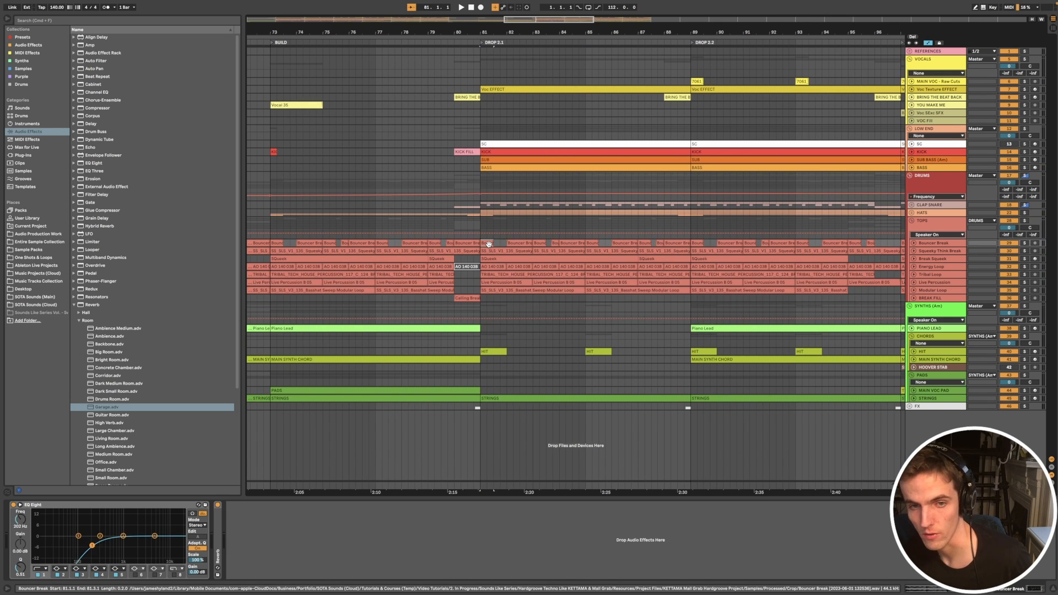
scroll(629, 284, "up", 2)
scroll(688, 274, "down", 3)
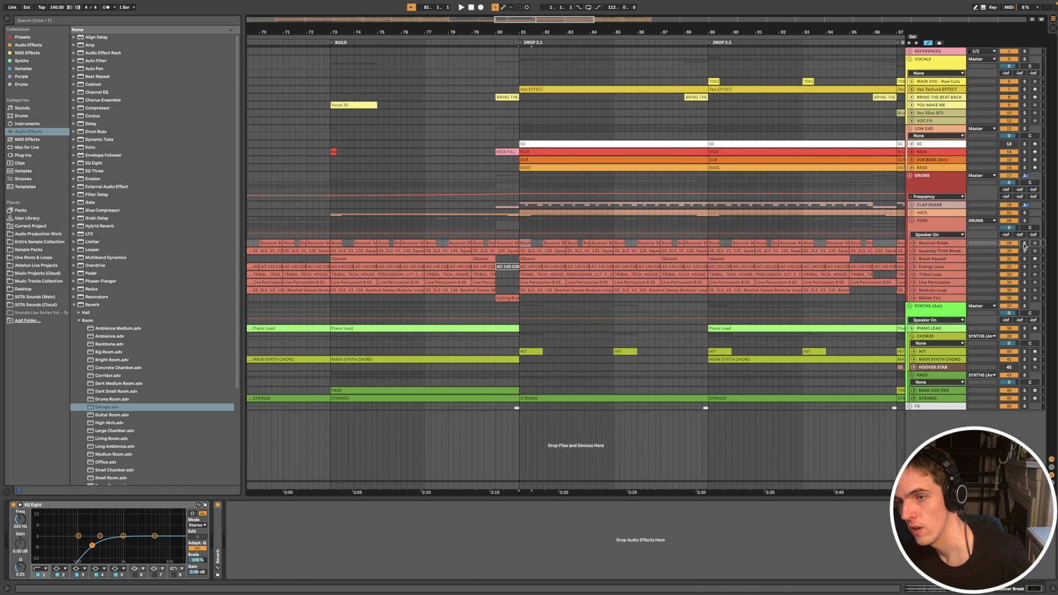
scroll(861, 253, "down", 3)
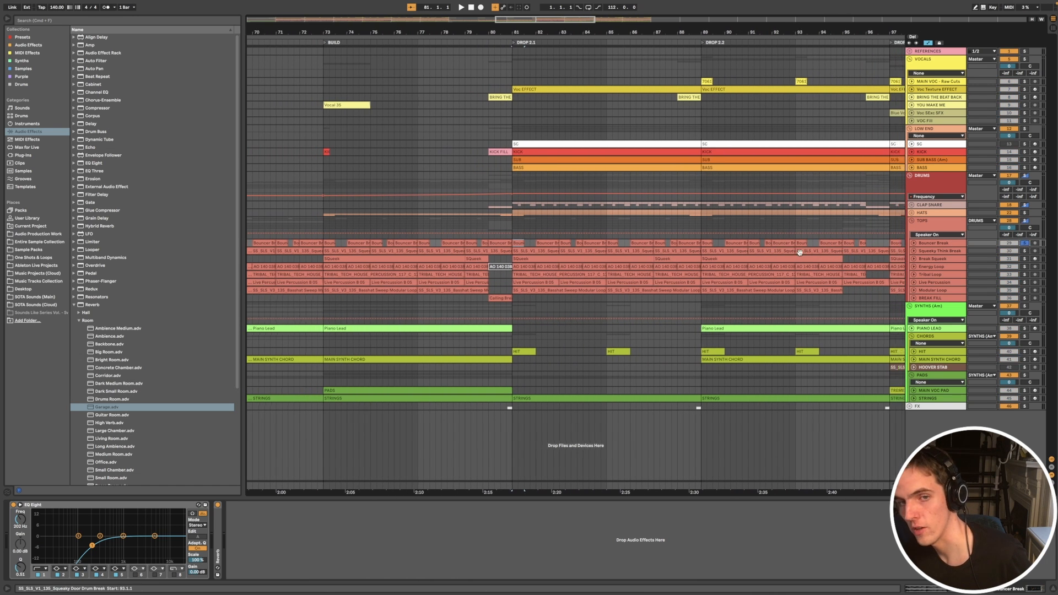
left_click(915, 243)
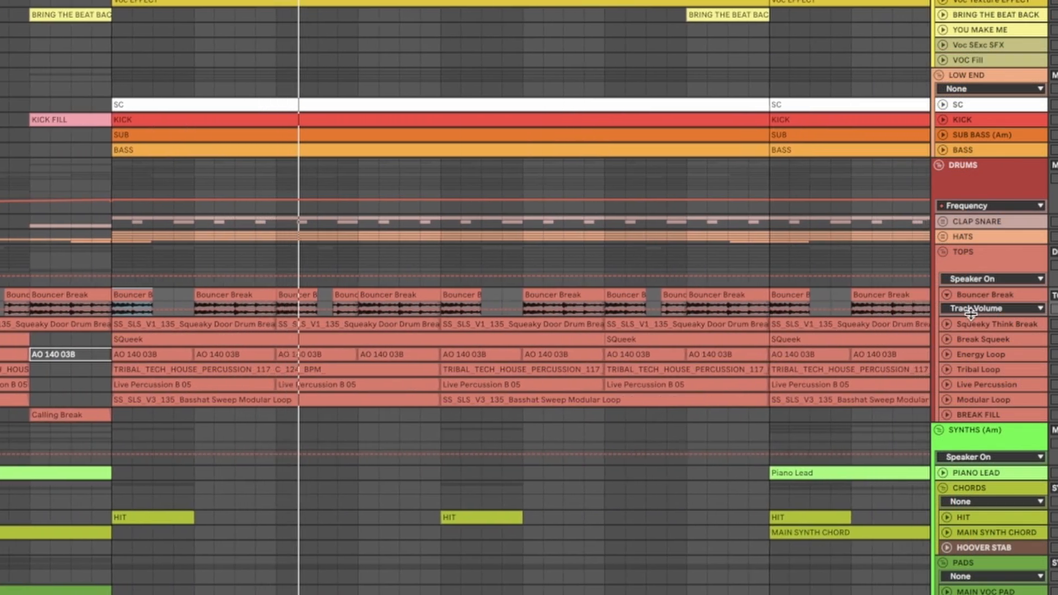
left_click_drag(974, 317, 974, 369)
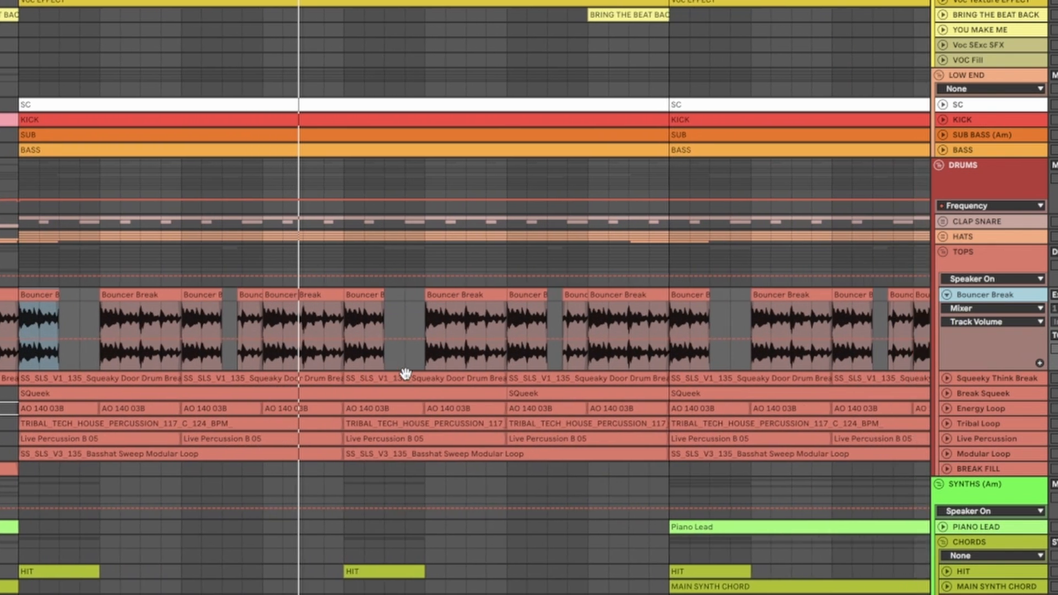
Step: Hide the automation lanes and audition the Bouncer Break track's chopped clips and gaps in DROP 2.2
key("a")
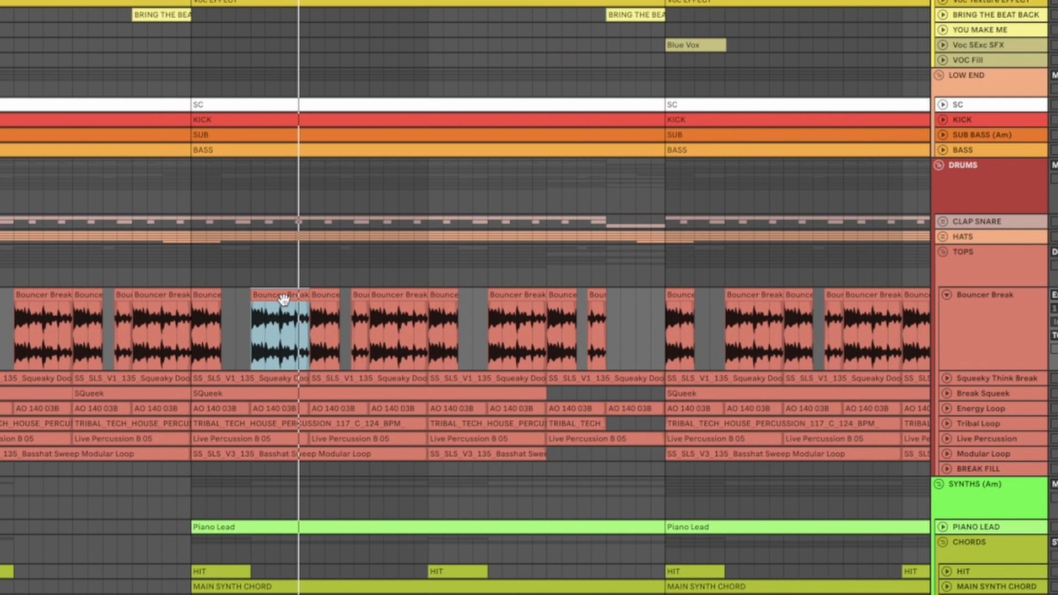
left_click(214, 296)
key("space")
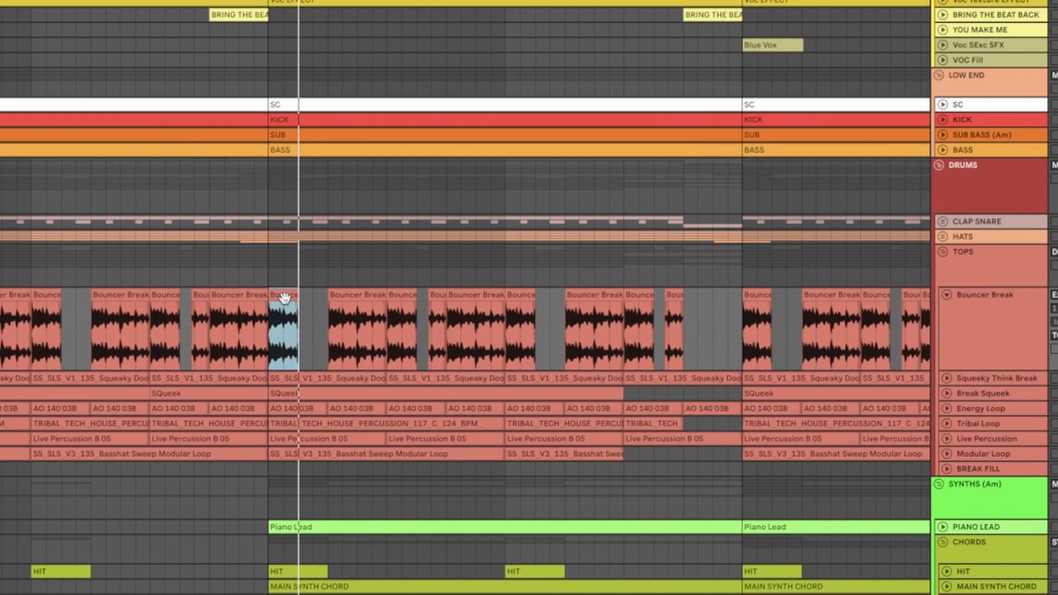
key("minus")
scroll(315, 325, "up", 5)
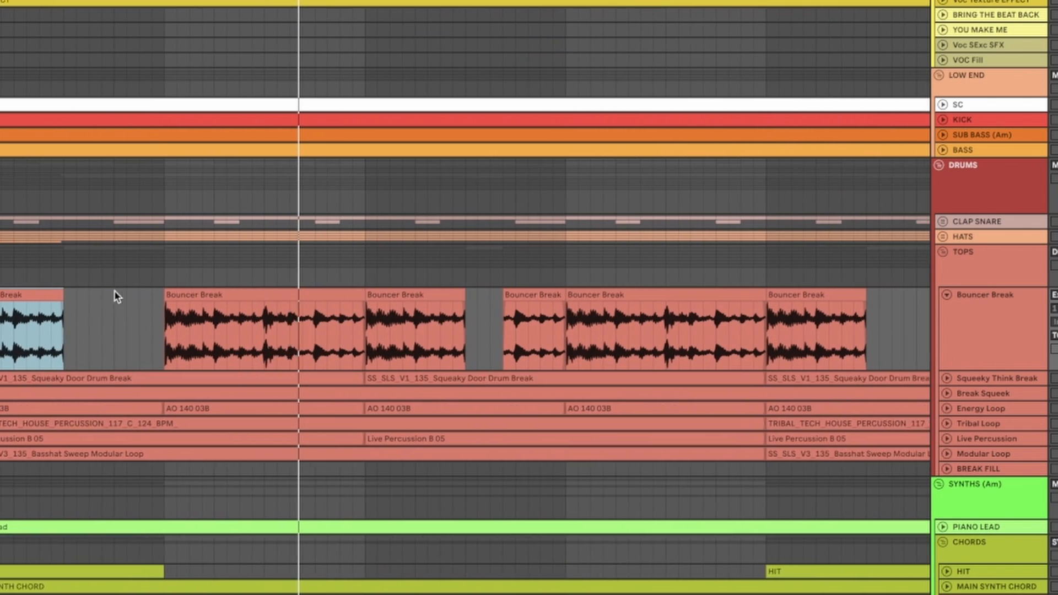
scroll(389, 408, "down", 4)
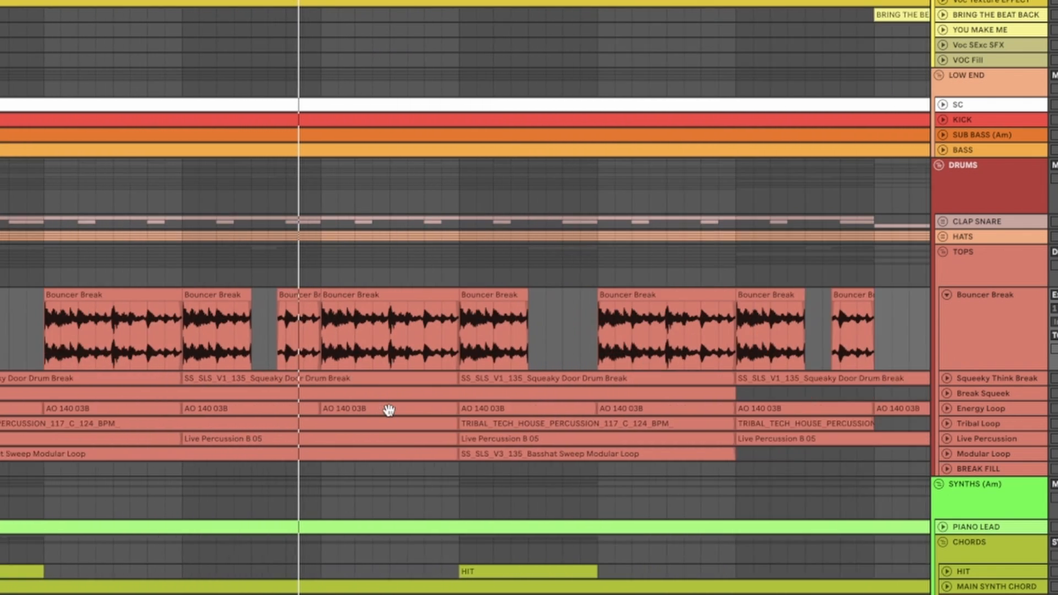
Step: Examine the Squeaky Think Break track's Squeaky Door Drum Break clip leading into DROP 2.3
scroll(386, 410, "down", 3)
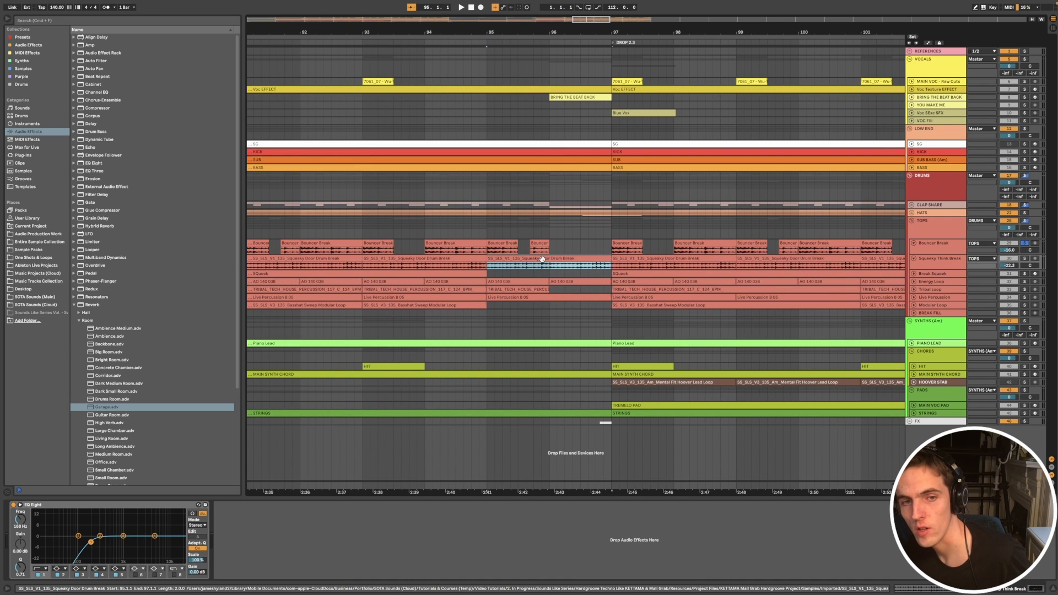
scroll(540, 258, "down", 2)
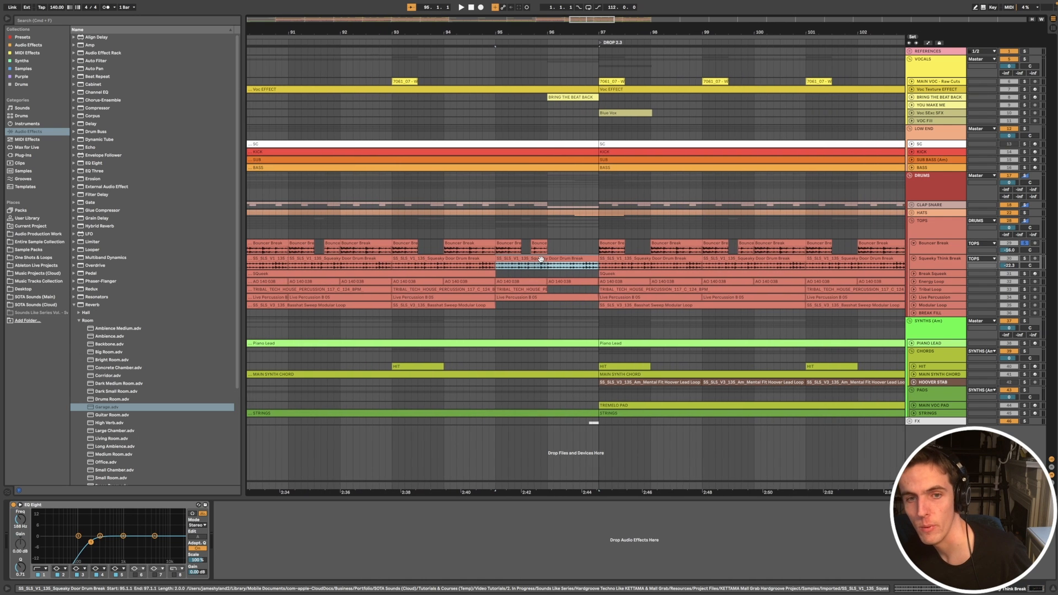
scroll(540, 259, "down", 1)
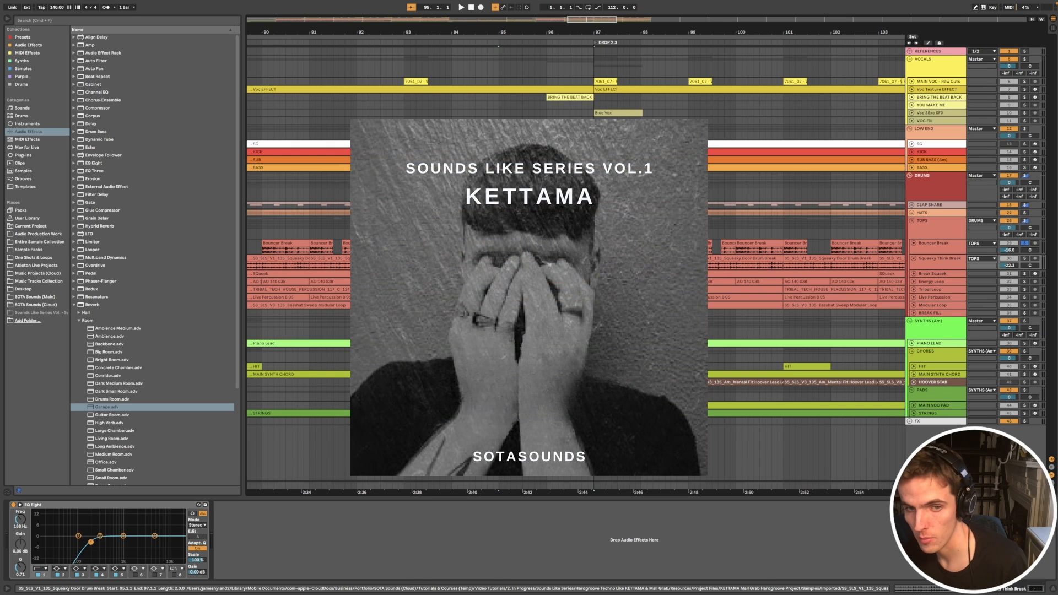
scroll(540, 259, "left", 2)
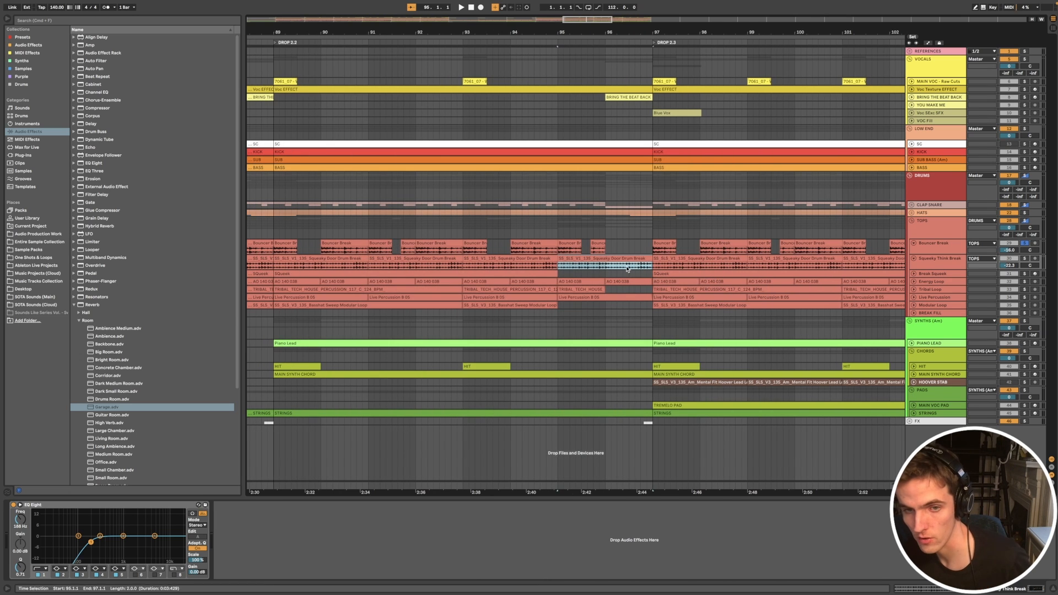
Step: Show the sampled Squeaky Door Drum Break region in the Break Squeek track's Simpler and audition its notes in DROP 2.3
key("space")
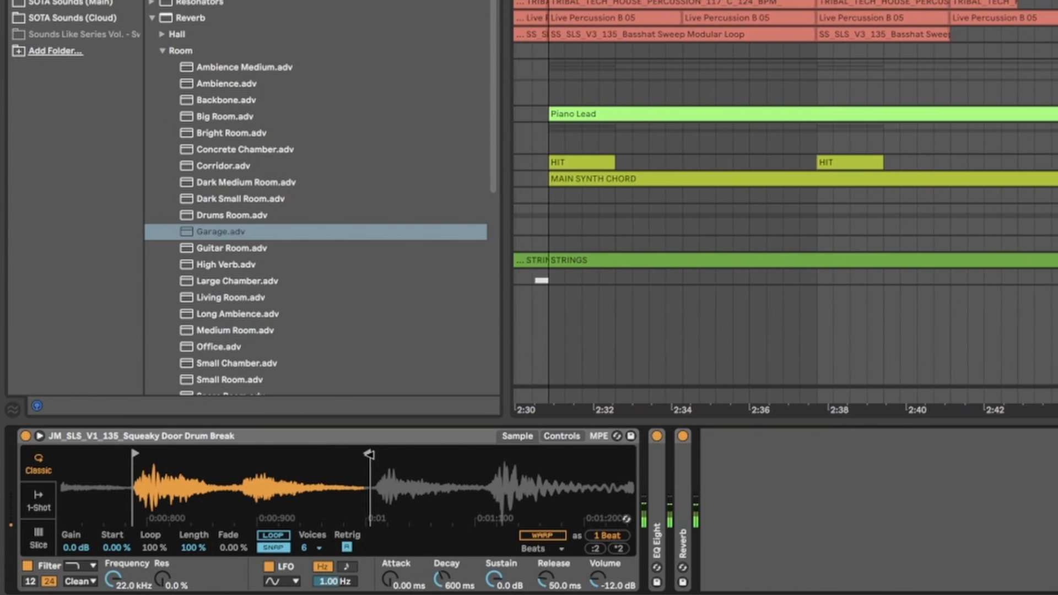
mouse_move(368, 454)
left_mouse_down()
mouse_move(240, 466)
mouse_move(376, 463)
left_mouse_up()
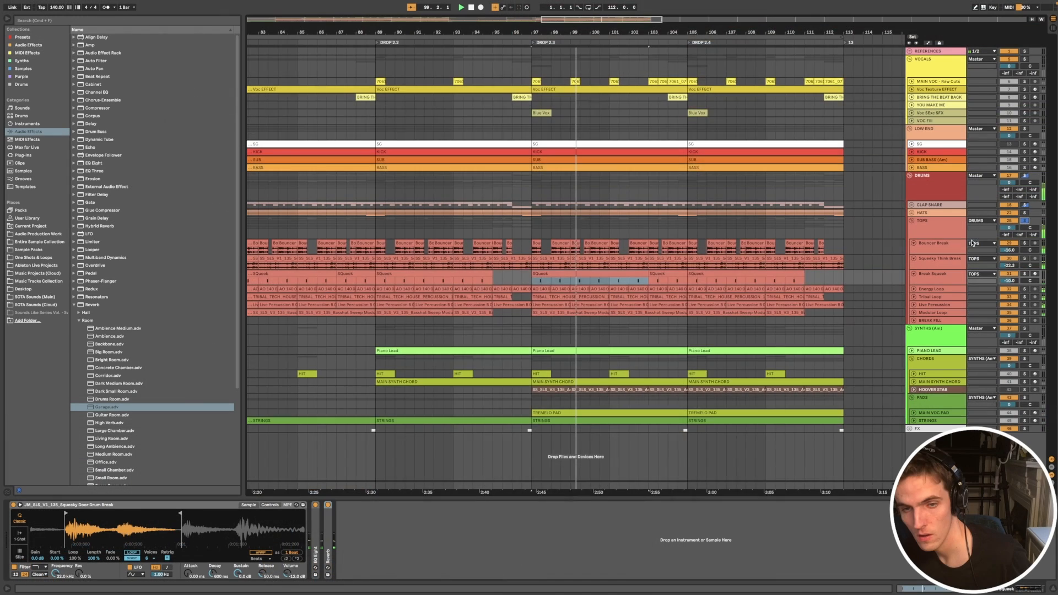
scroll(599, 287, "up", 10)
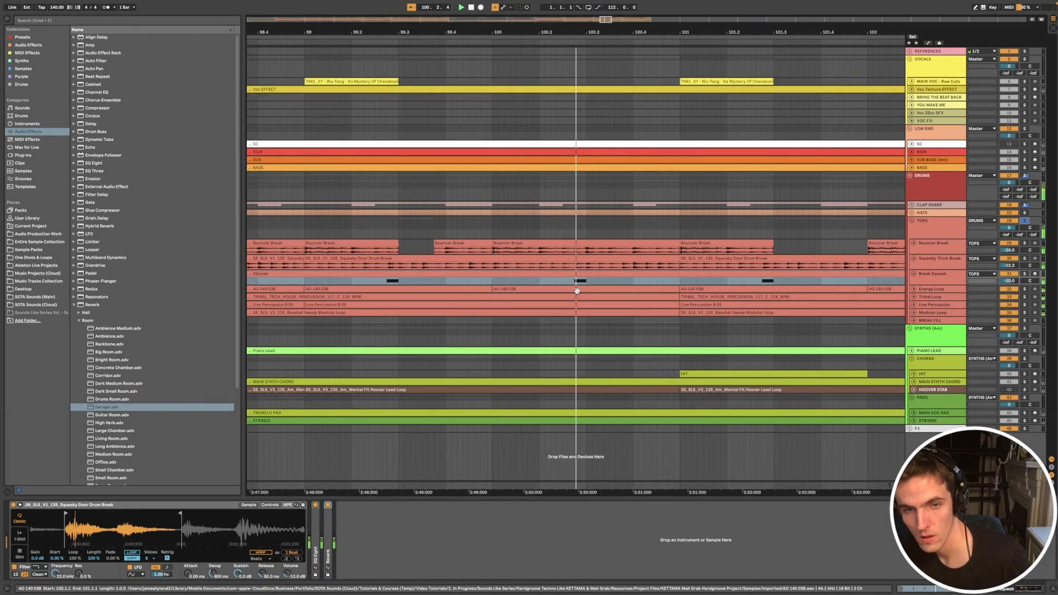
key("space")
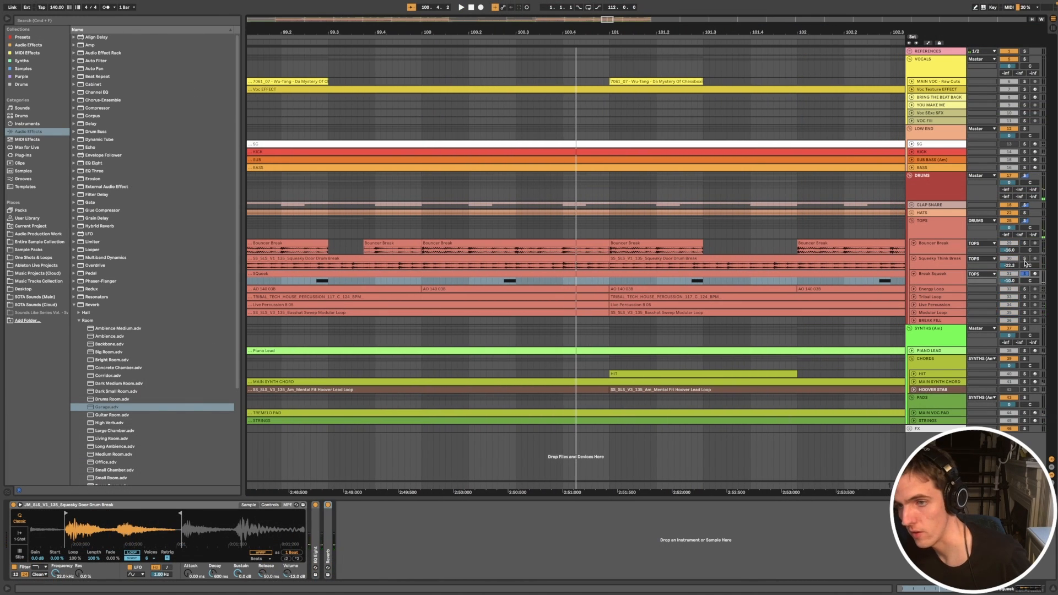
key("space")
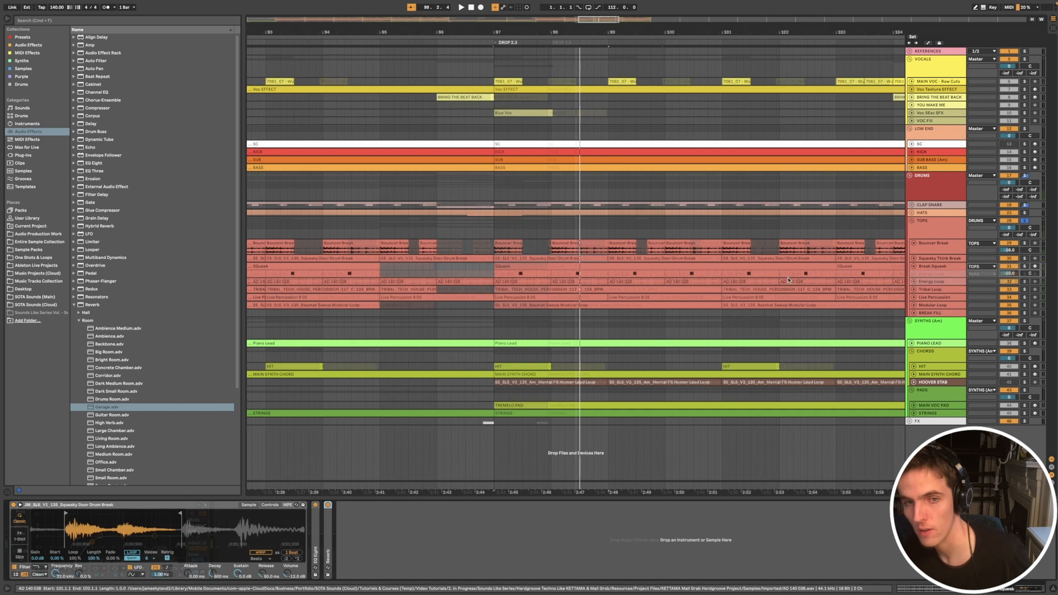
Step: Unfold the Energy Loop track and enlarge its lane to show the AO 140 03B waveforms
key("minus")
left_click(931, 274)
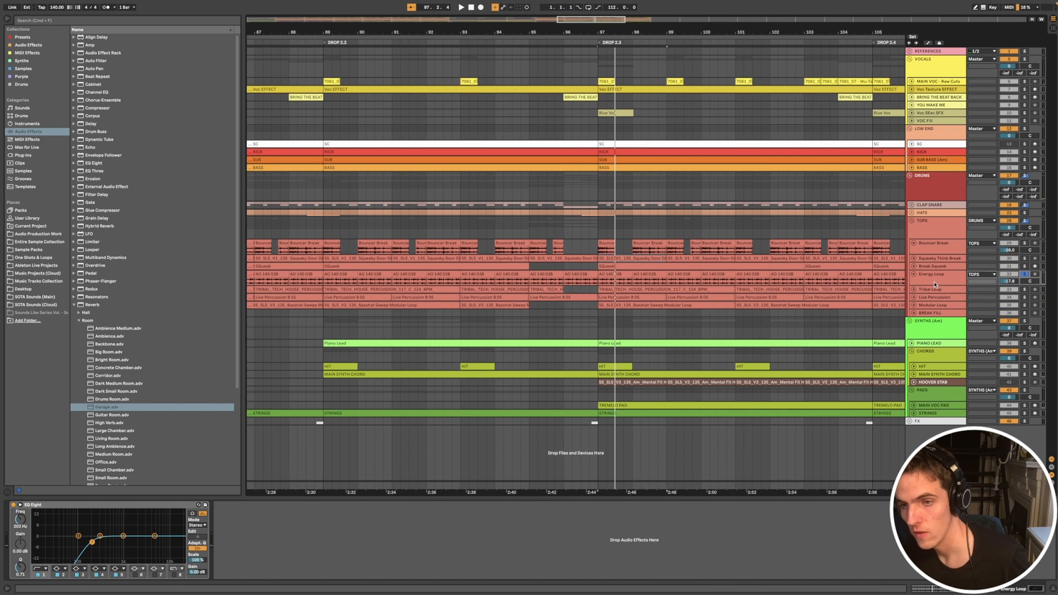
left_click_drag(934, 283, 935, 312)
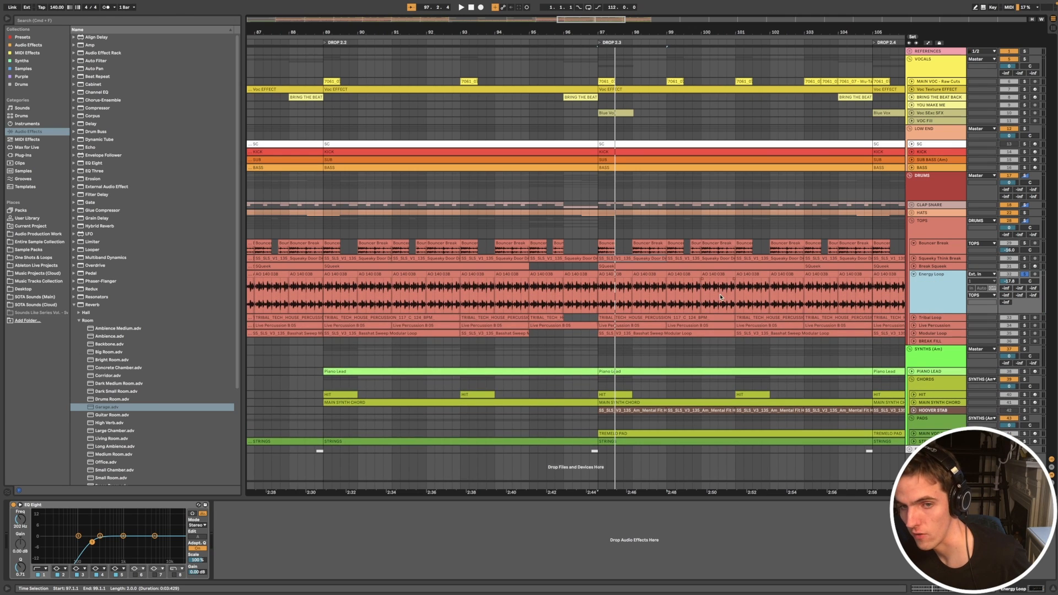
Step: Audition the Energy Loop from DROP 2.1 and examine the AO 140 03B clips around the drop's start
scroll(720, 296, "down", 4)
scroll(732, 285, "right", 1)
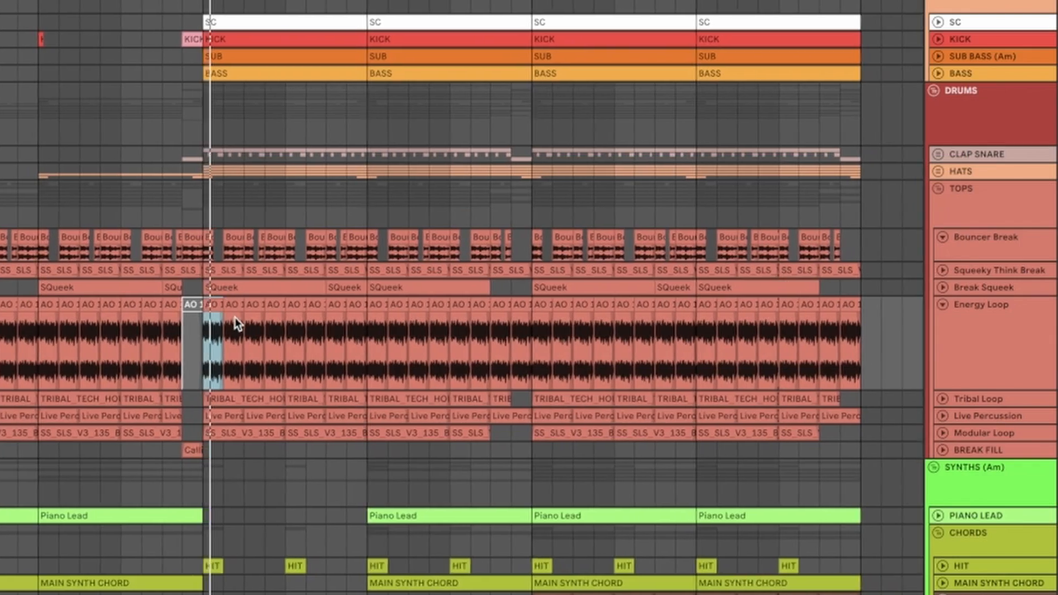
scroll(588, 280, "up", 3)
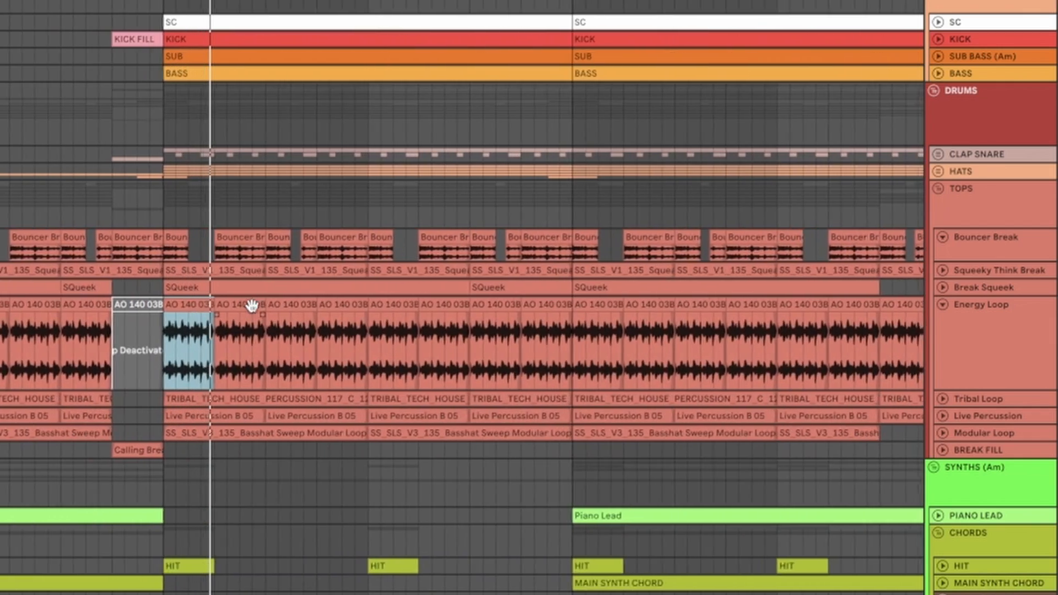
scroll(252, 305, "up", 3)
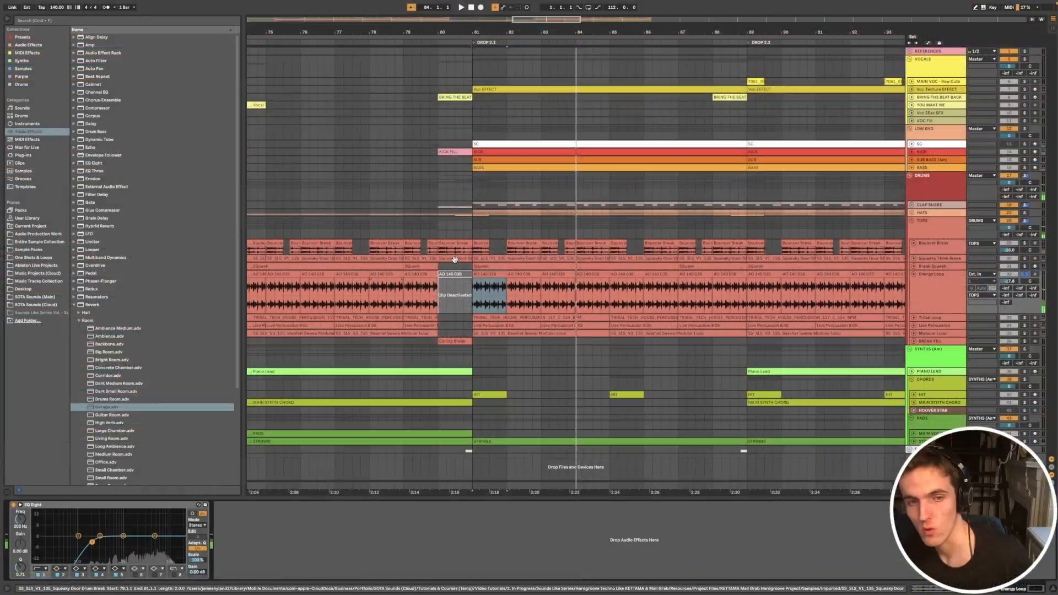
left_click(484, 276)
scroll(484, 280, "down", 3)
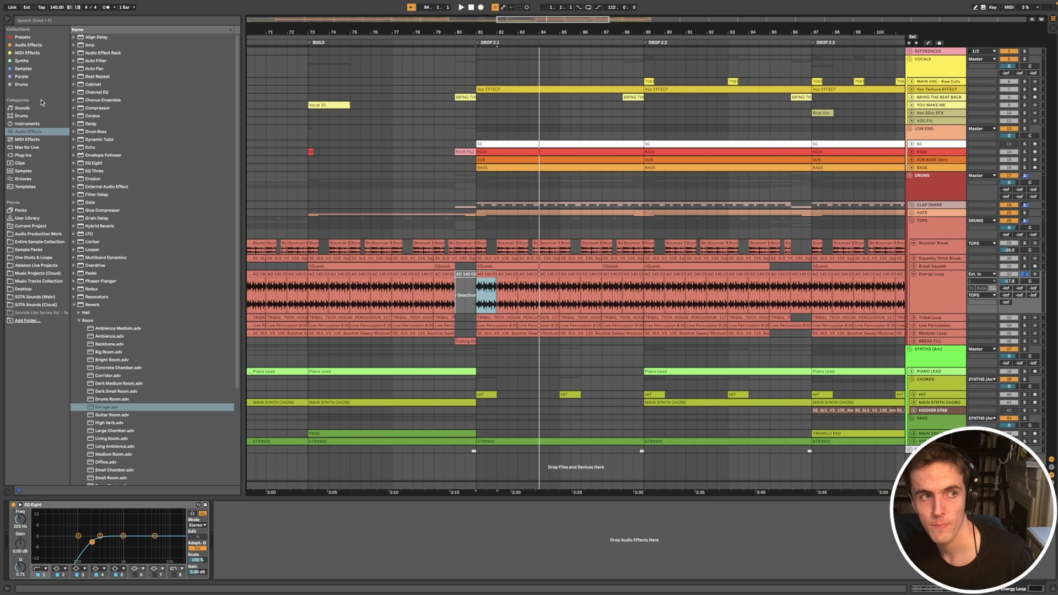
Step: Browse the 140 folder of Best Service - Dance Mega Add On Grooves in the sample library and preview AO 140 05C.wav and AO 140 08C.wav
left_click(27, 68)
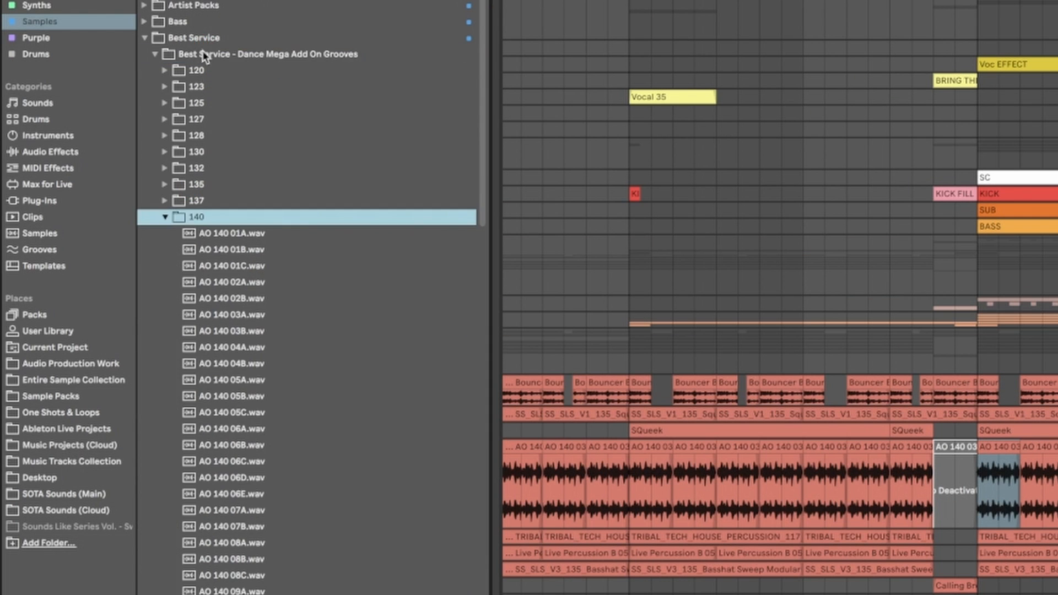
left_click(270, 414)
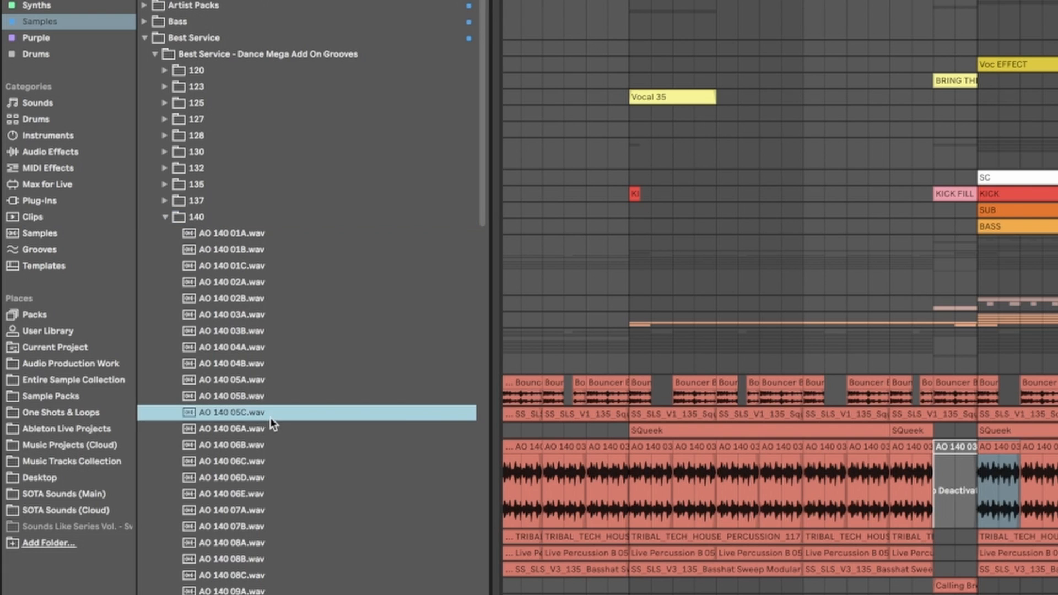
left_click(275, 578)
scroll(275, 580, "down", 4)
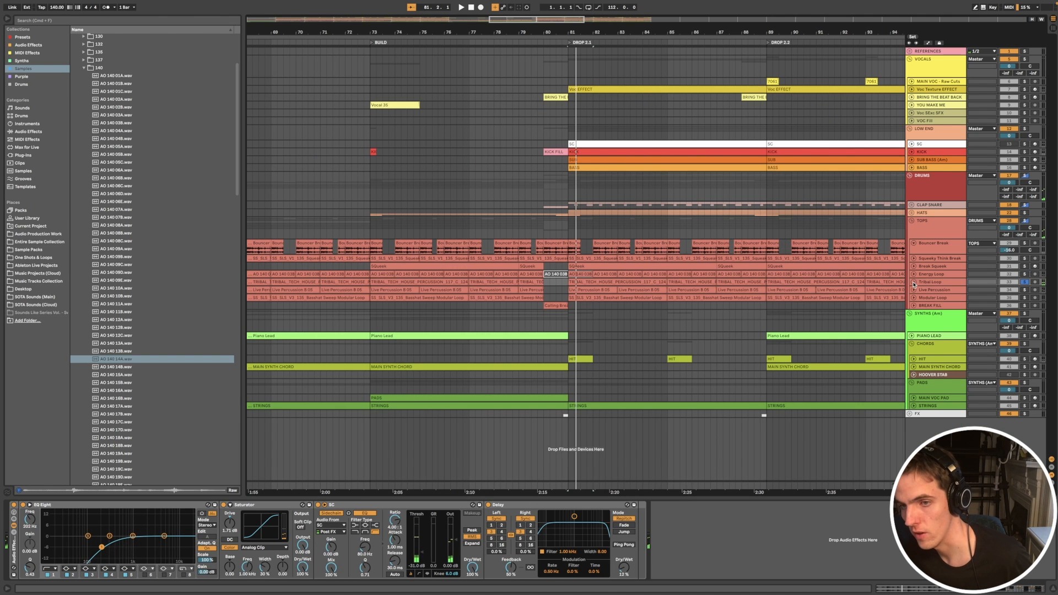
Step: Unfold the Tribal Loop track and select its TRIBAL_TECH_HOUSE_PERCUSSION_117_C_124_BPM clip at the start of DROP 2.1
left_click(914, 282)
scroll(656, 345, "up", 5)
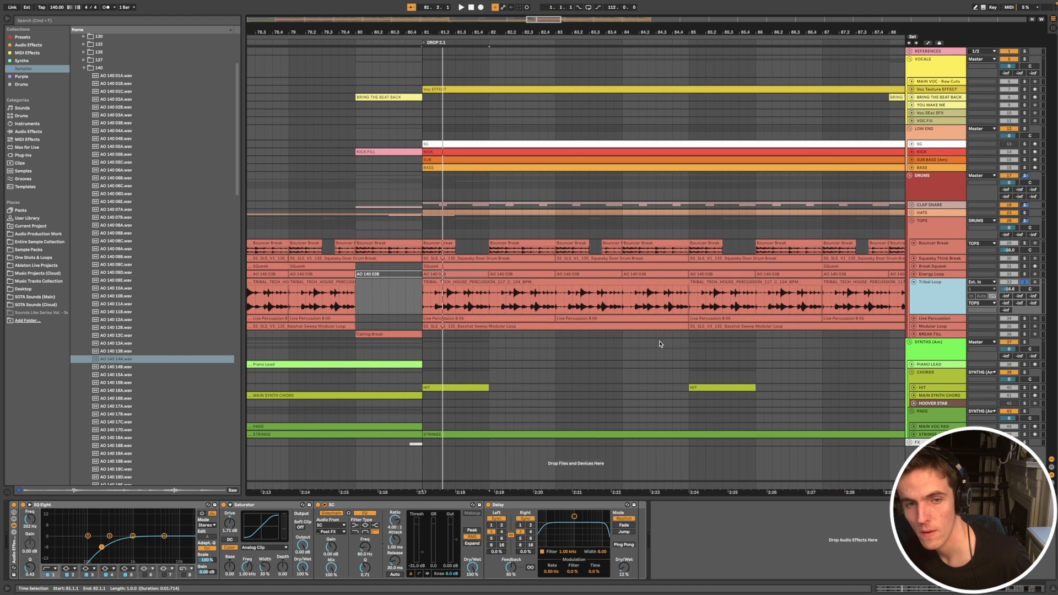
left_click(468, 282)
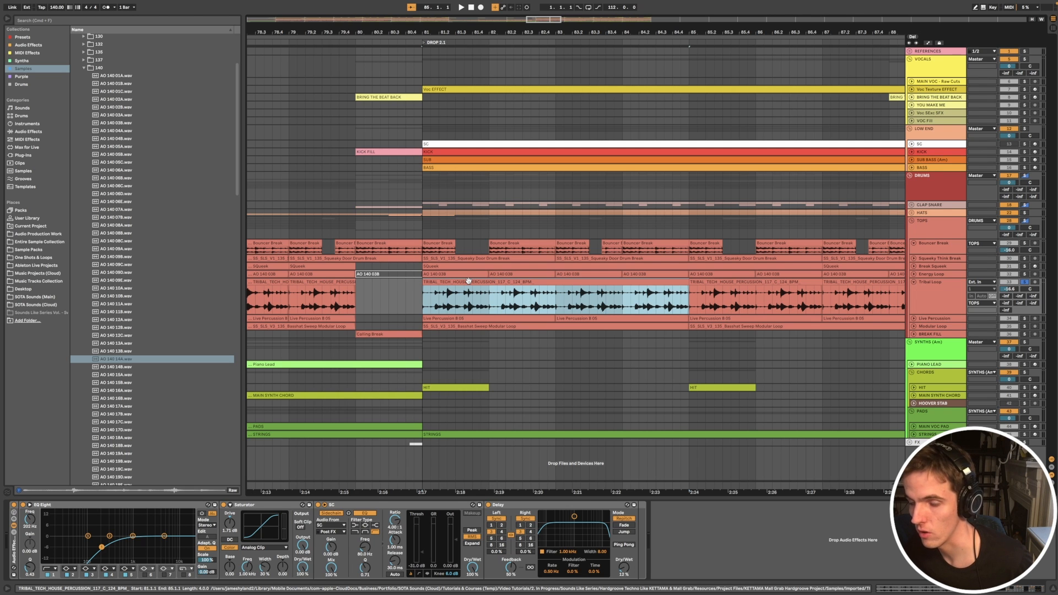
scroll(474, 282, "down", 3)
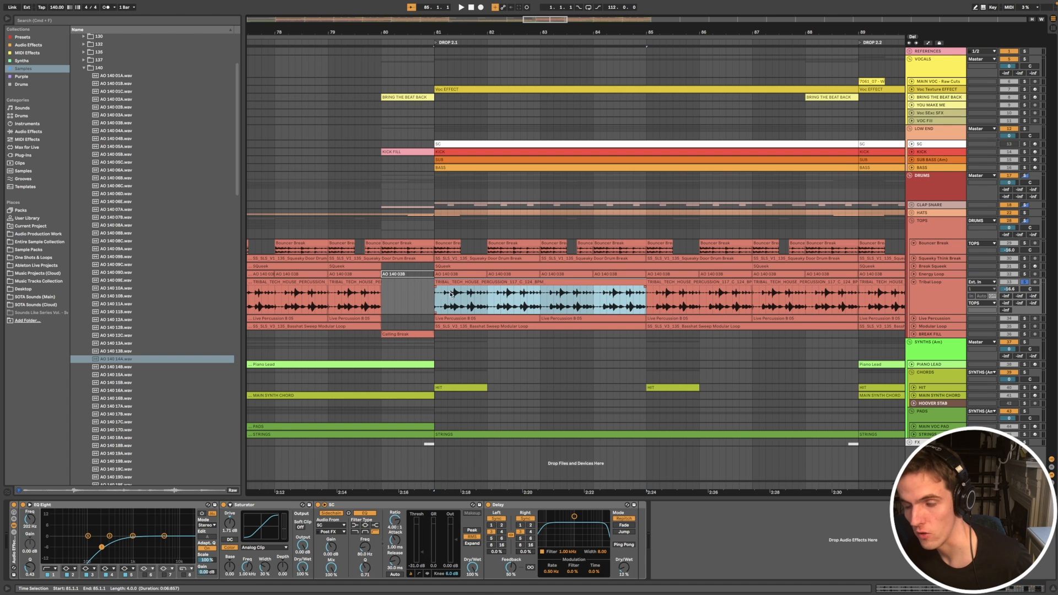
Step: Audition the Tribal Loop from DROP 2.1, comparing its sound with the SC sidechain compressor bypassed and active
scroll(530, 300, "down", 3)
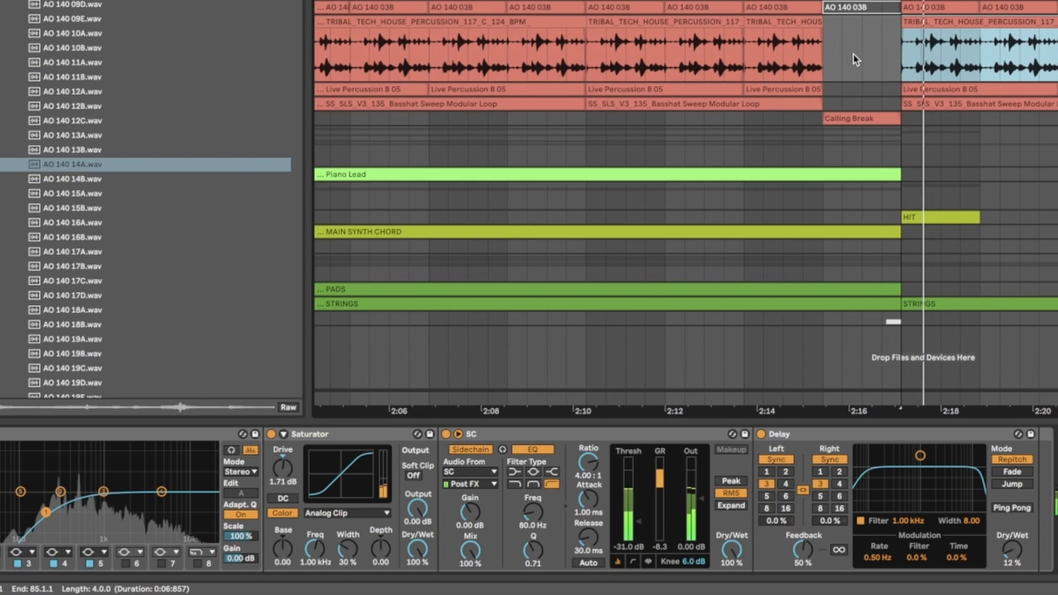
scroll(1016, 74, "down", 3)
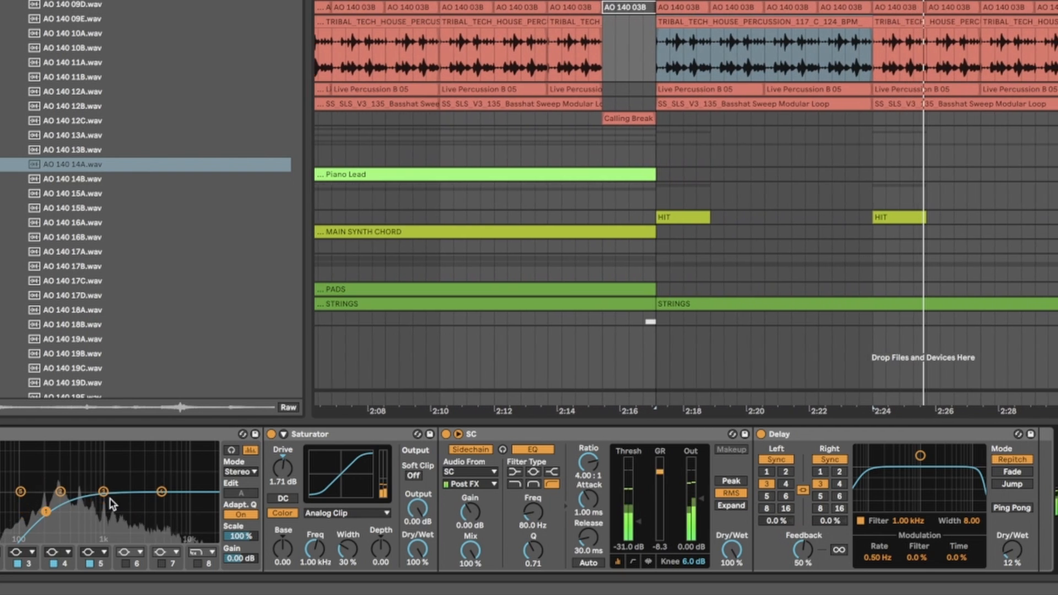
left_click(446, 435)
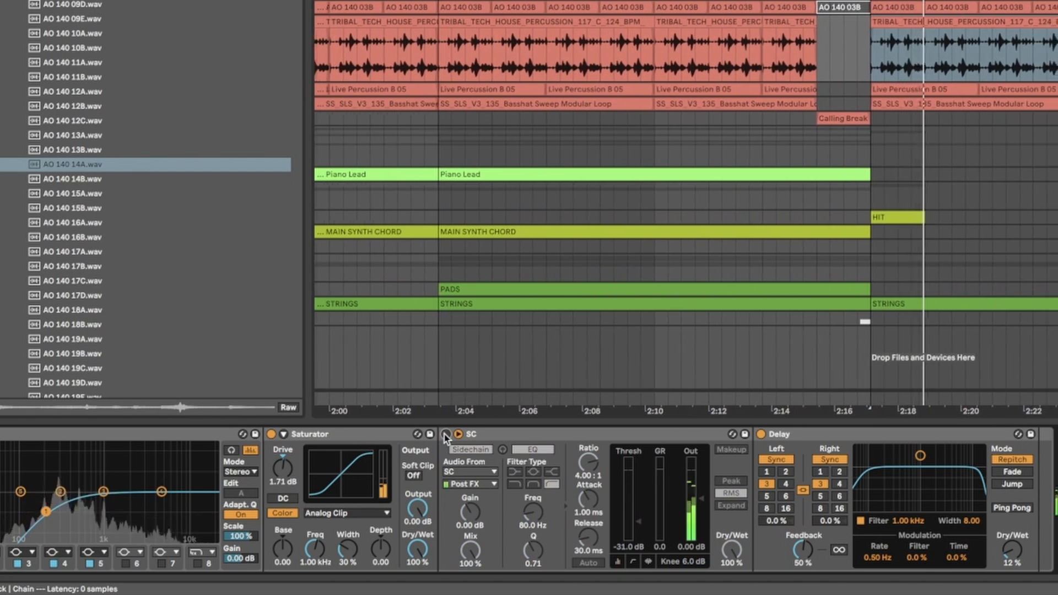
left_click(446, 434)
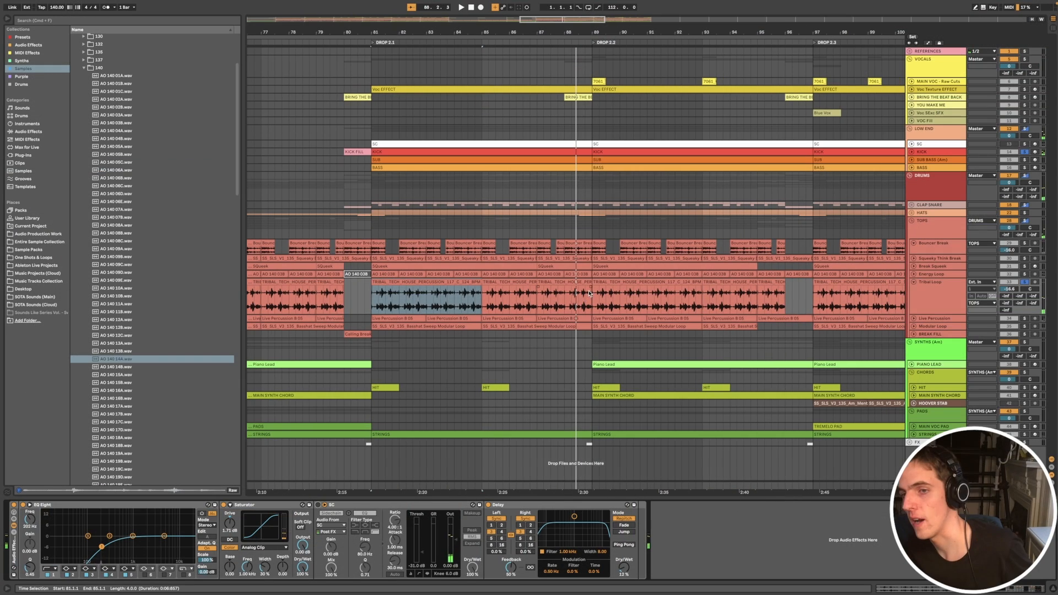
scroll(716, 234, "down", 3)
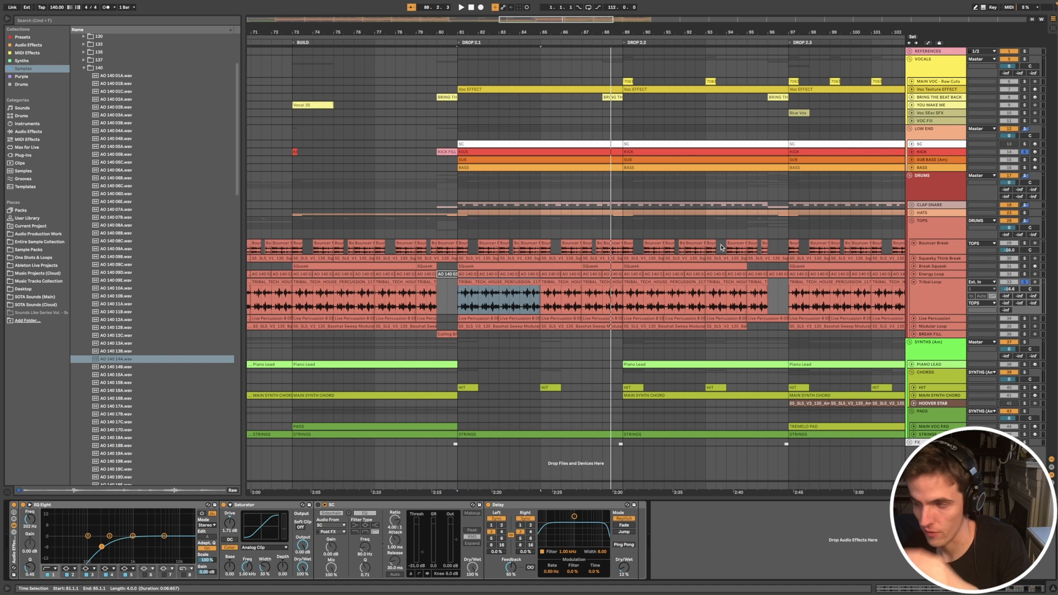
Step: Unfold the Live Percussion track and fold the Tribal Loop track
left_click(931, 334)
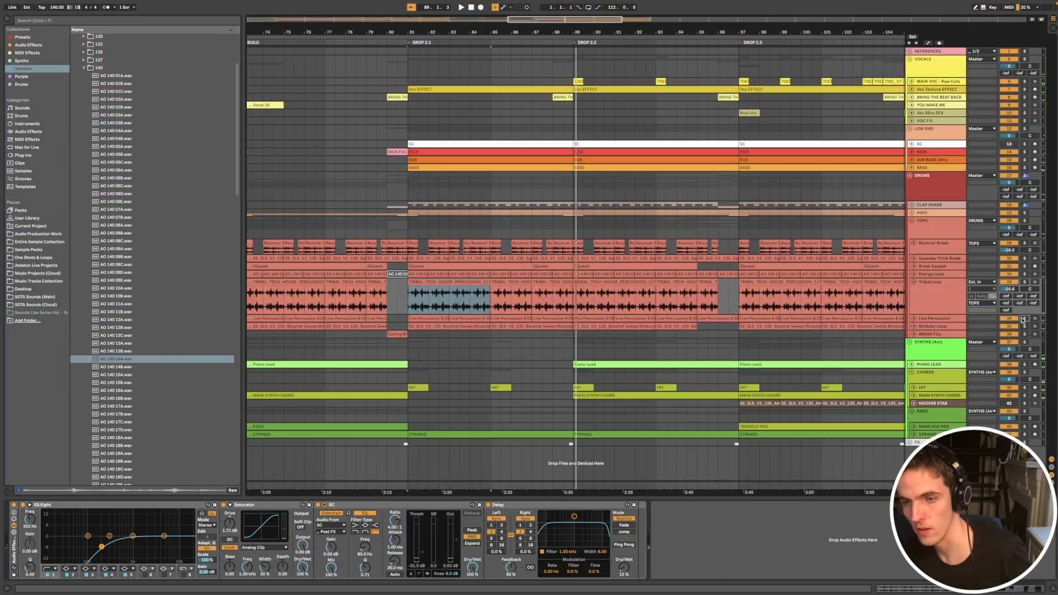
left_click(913, 320)
scroll(393, 352, "up", 2)
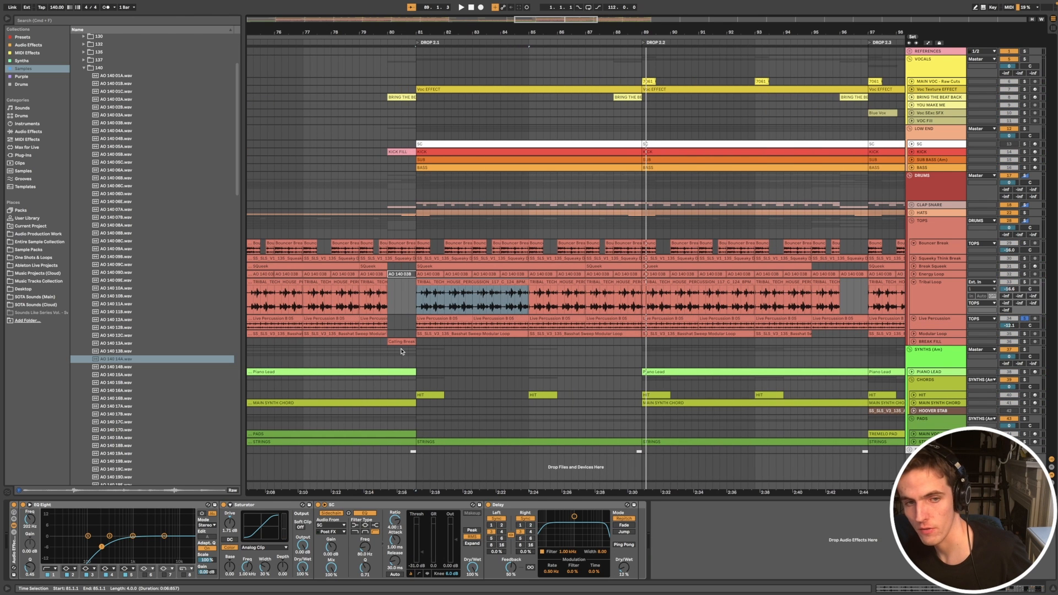
left_click(914, 282)
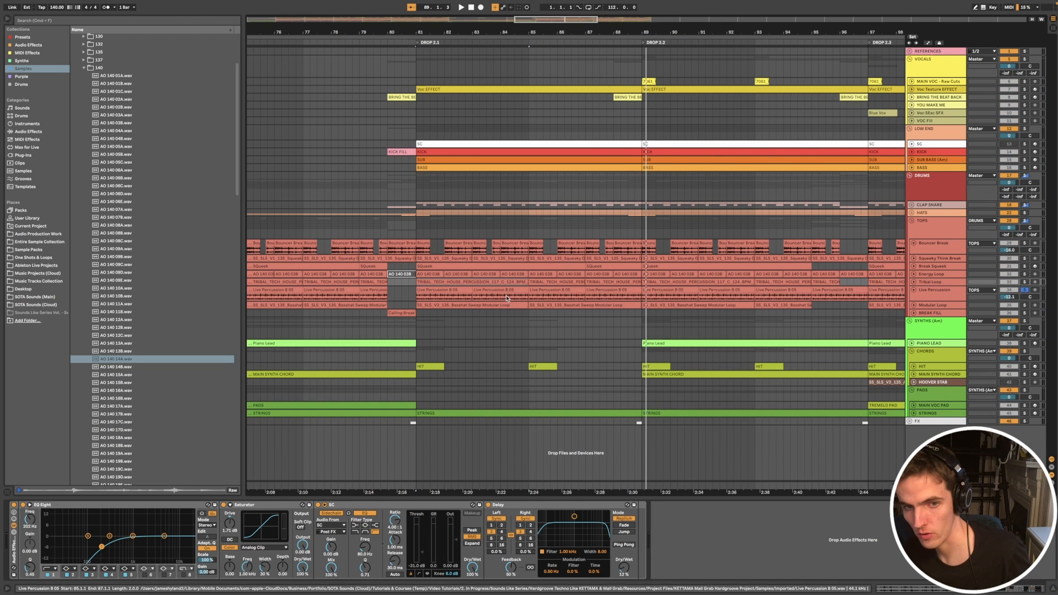
Step: Enlarge the Live Percussion lane and audition its Live Percussion B 05 clip from DROP 2.1
left_click(435, 290)
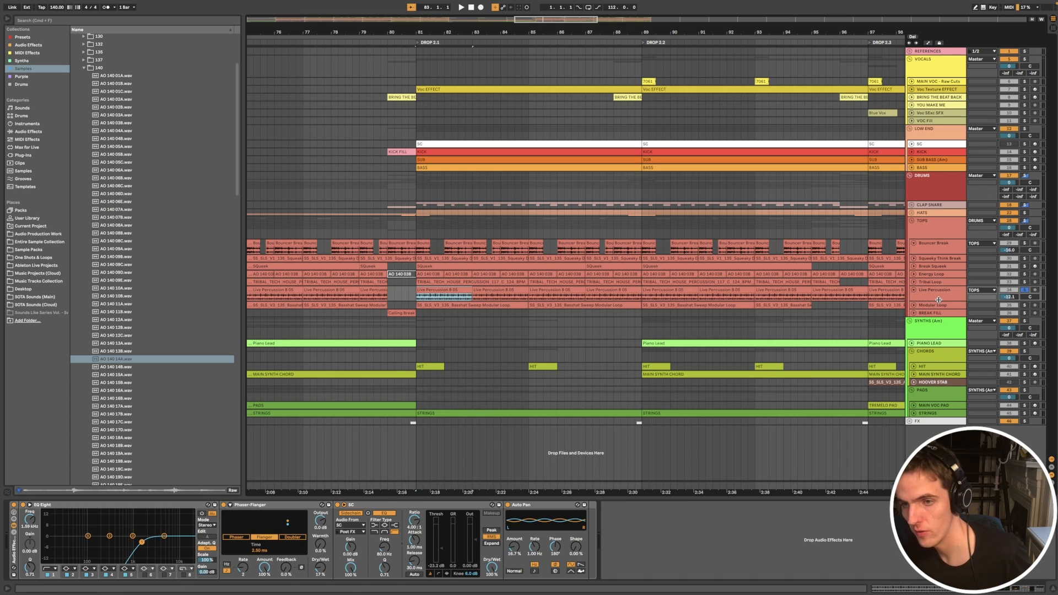
left_click_drag(919, 301, 919, 315)
left_click(446, 290)
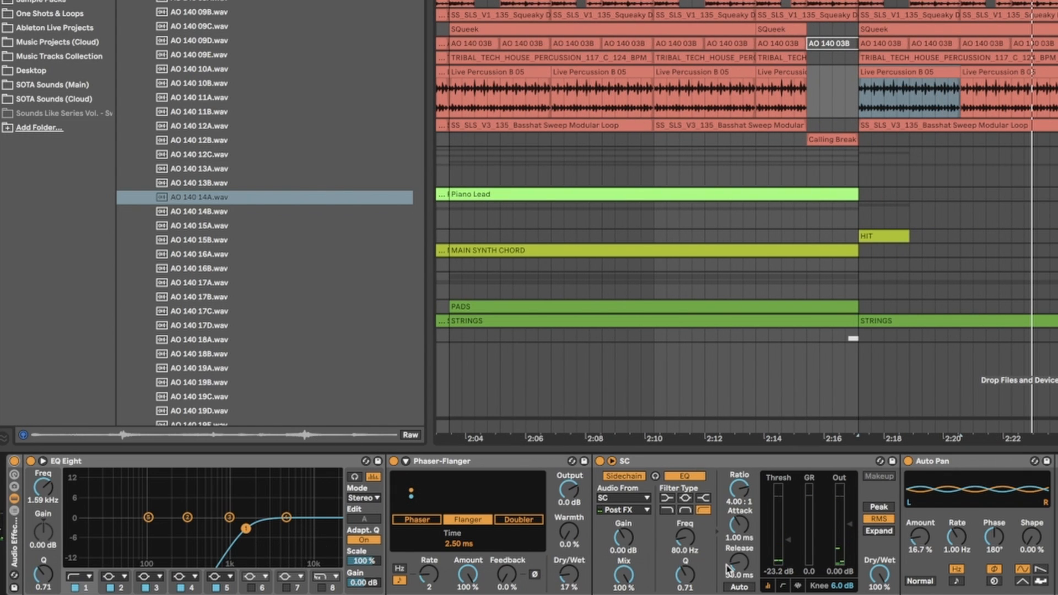
key("space")
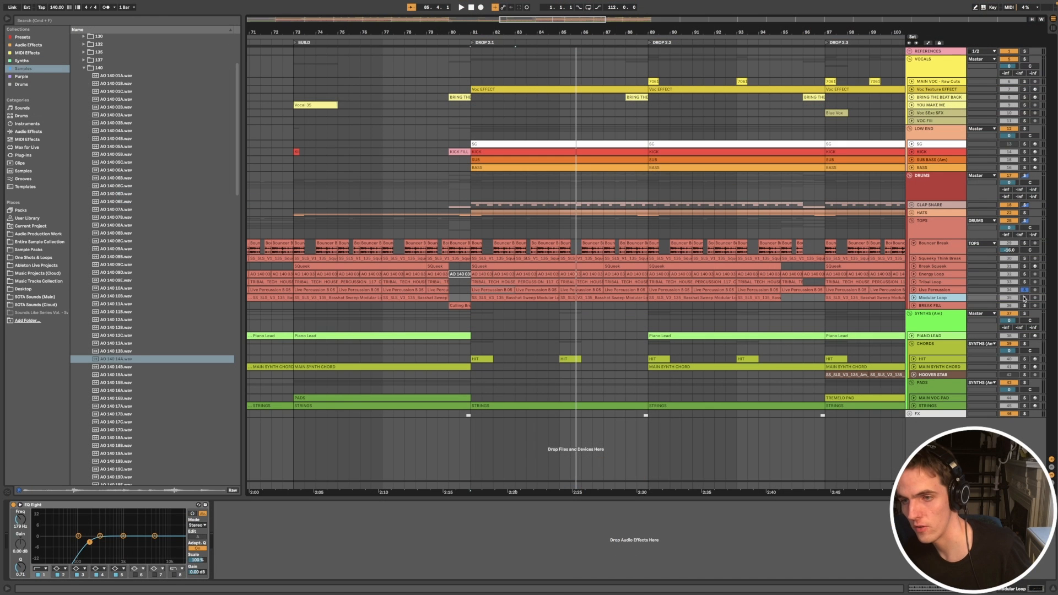
Step: Unfold the Modular Loop track and audition its Basshat Sweep Modular Loop clip at the start of DROP 2.1
left_click(914, 299)
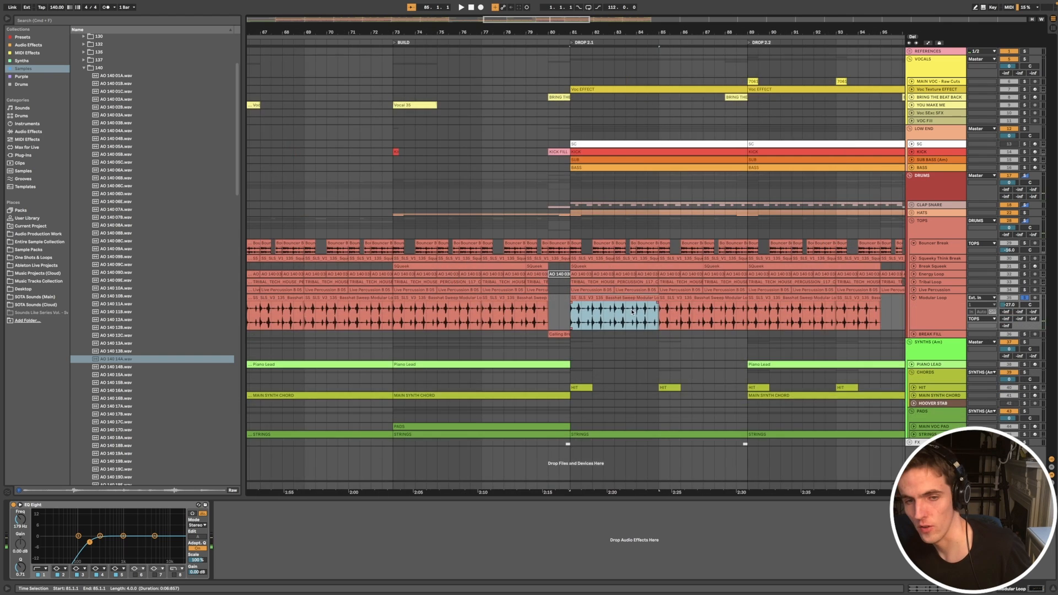
scroll(635, 321, "up", 5)
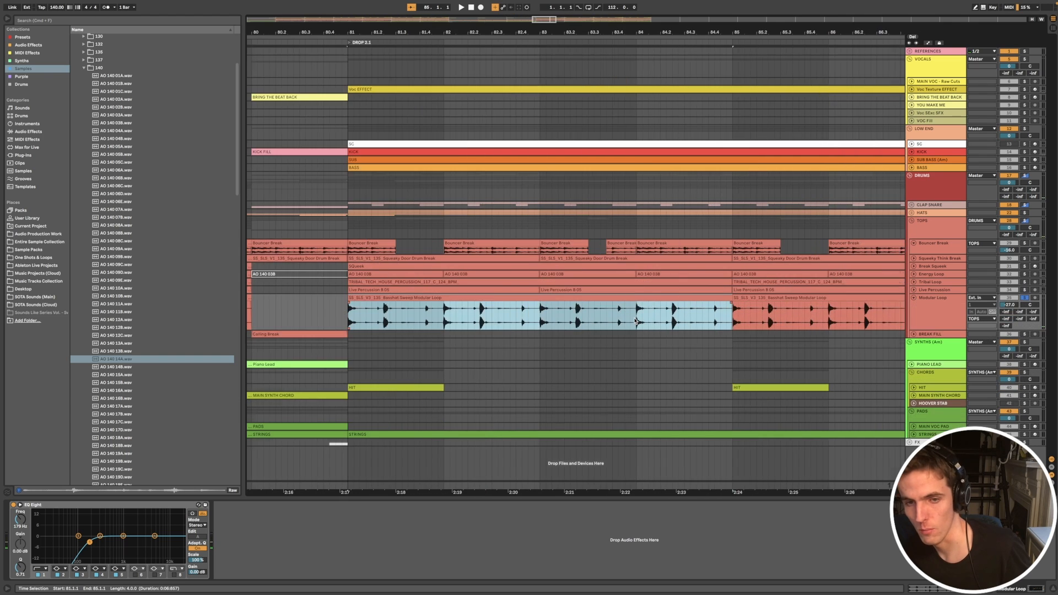
scroll(635, 321, "down", 3)
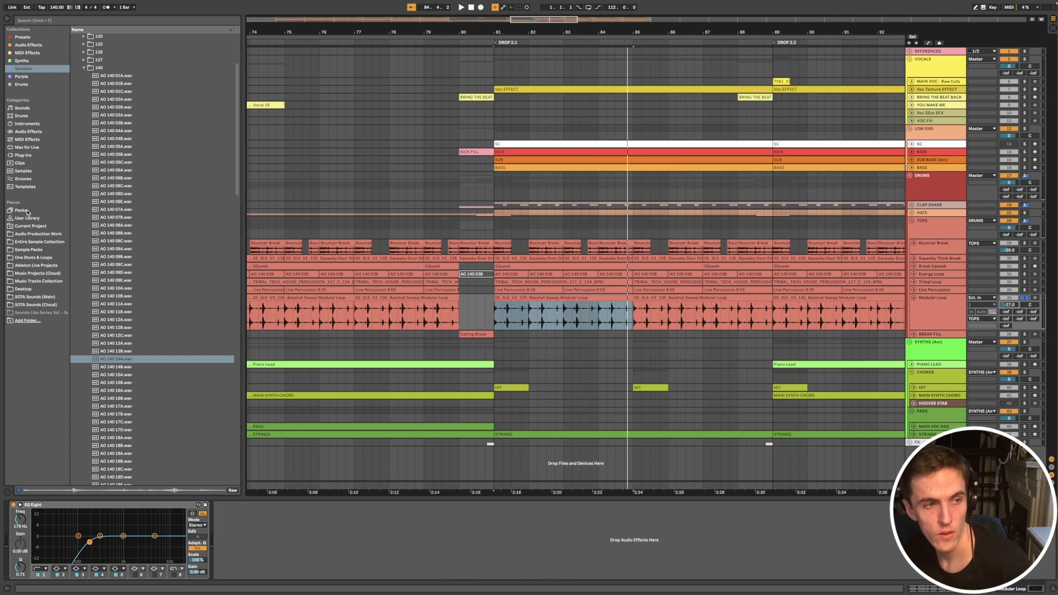
Step: Browse SOTA Sounds (Main) to the Drum Loops folder of the Sounds Like Mall Grab - Sample Pack
left_click(38, 273)
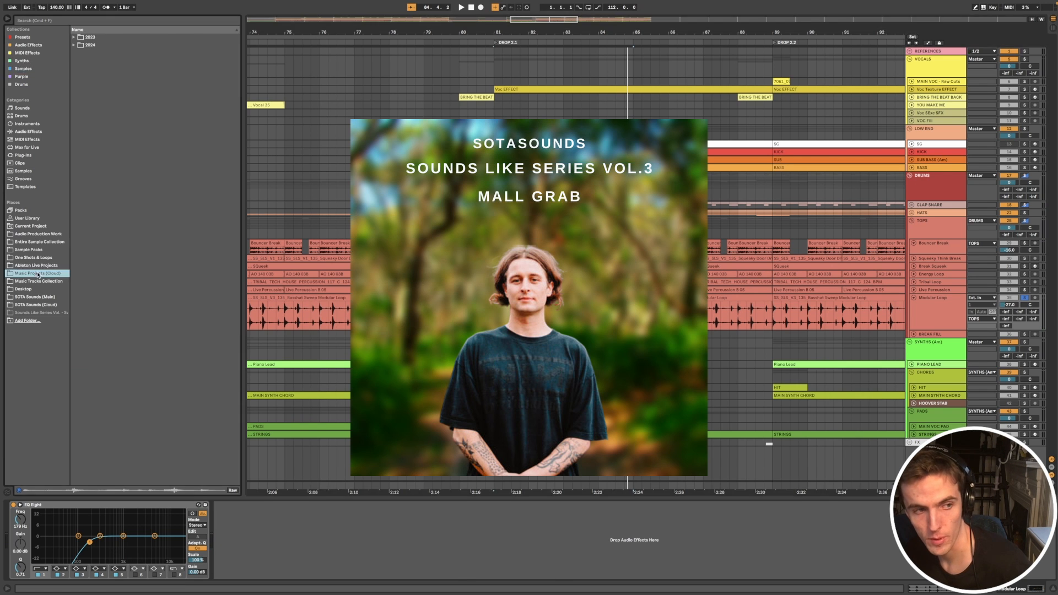
left_click(35, 296)
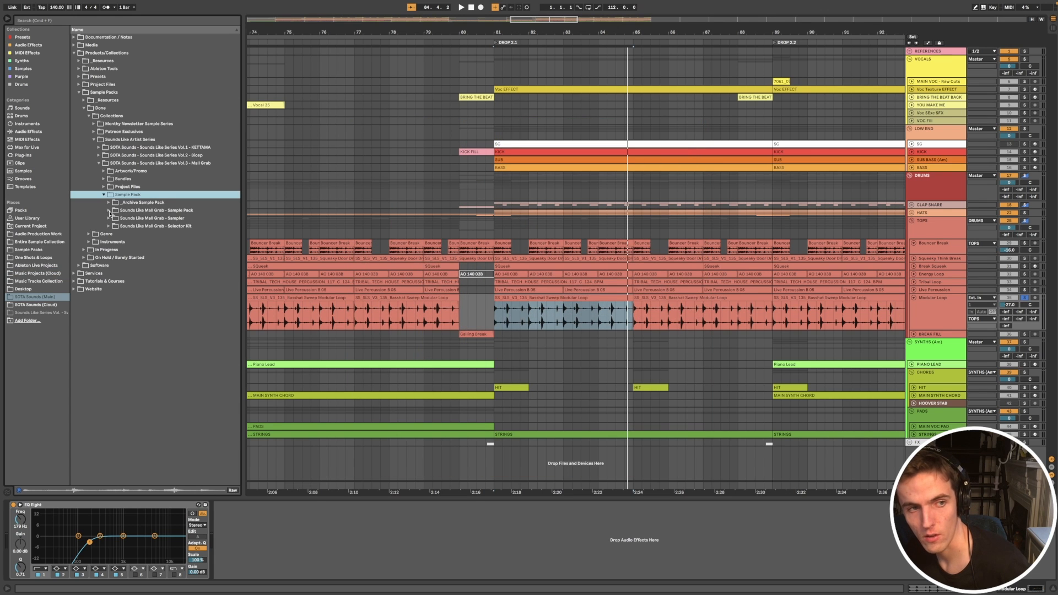
left_click(109, 211)
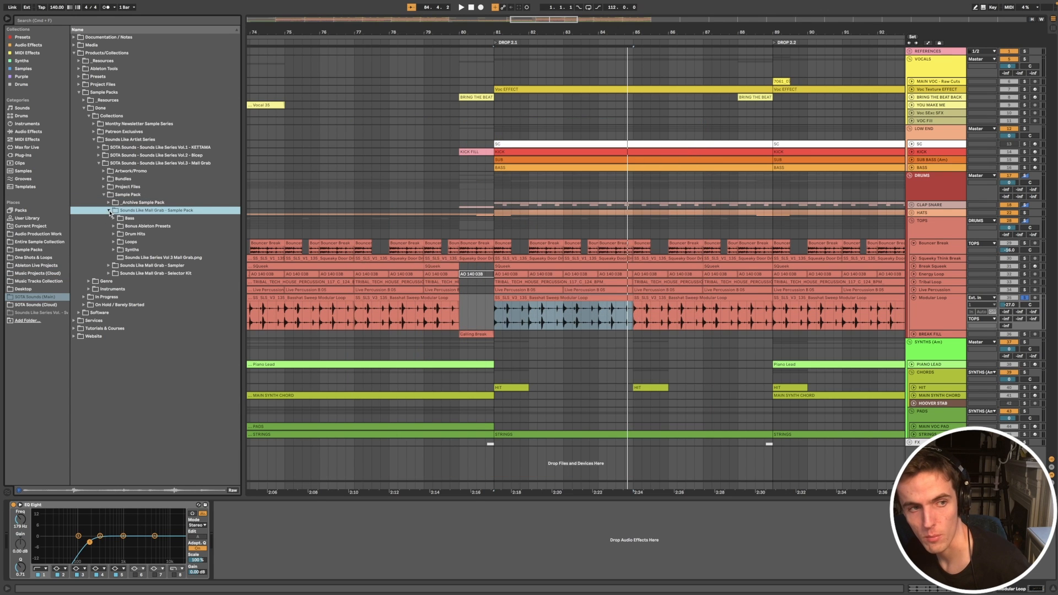
left_click(114, 242)
left_click(132, 258)
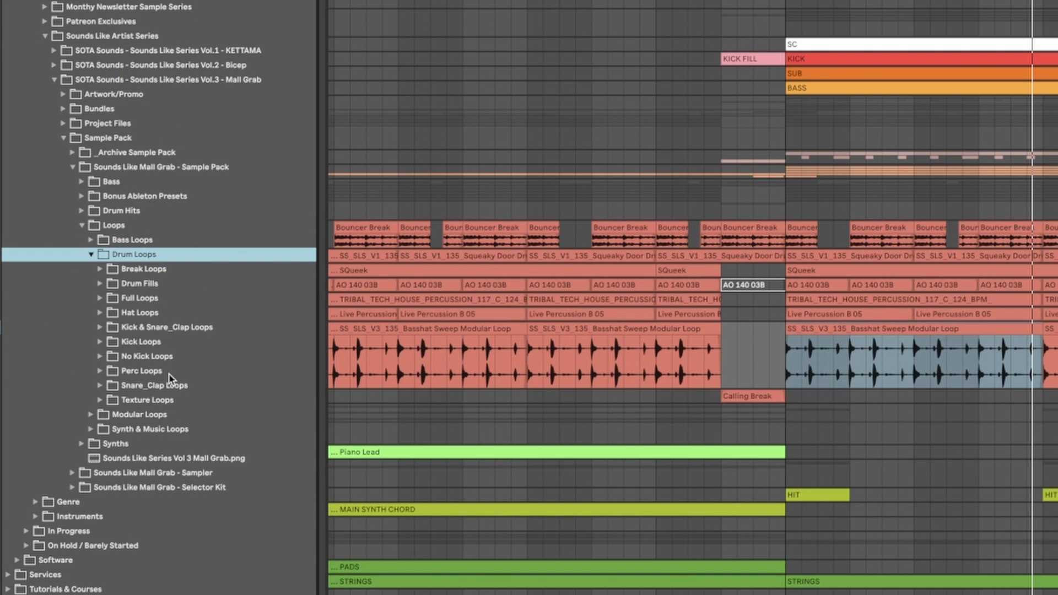
Step: Open the Texture Loops folder and preview the Emergency, Noisy Perc and Robotic 8ths Bounce texture loops
left_click(108, 401)
left_click(193, 443)
left_click_drag(322, 516, 359, 518)
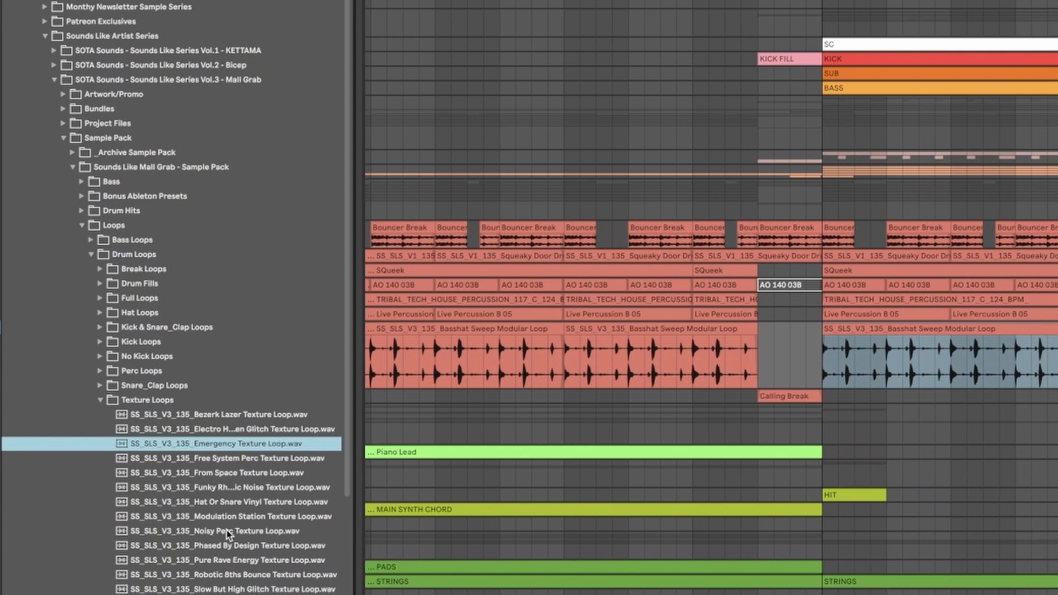
left_click(229, 531)
scroll(229, 530, "down", 3)
left_click(230, 527)
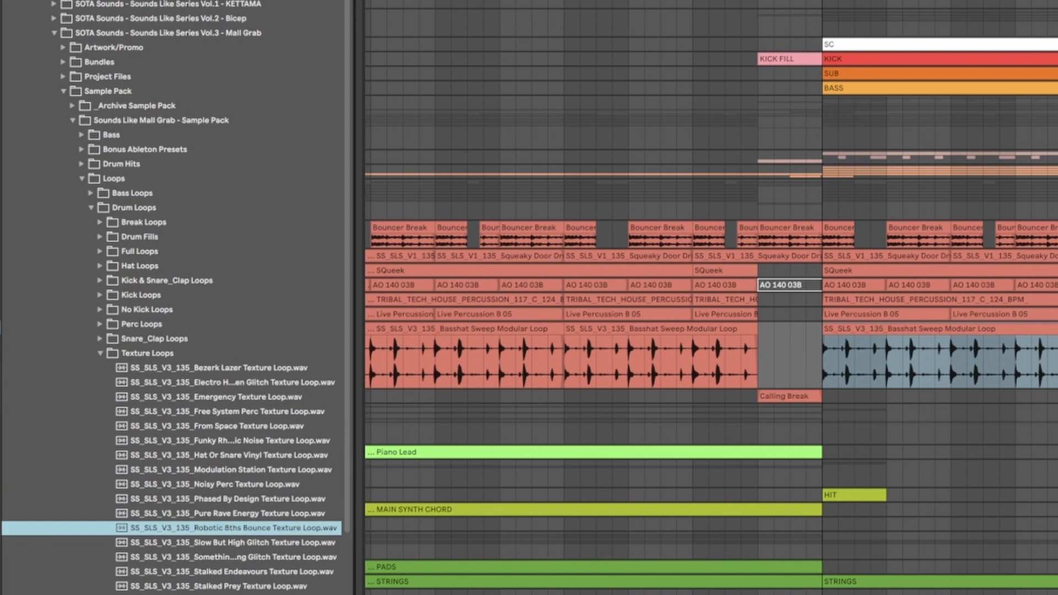
left_click(229, 594)
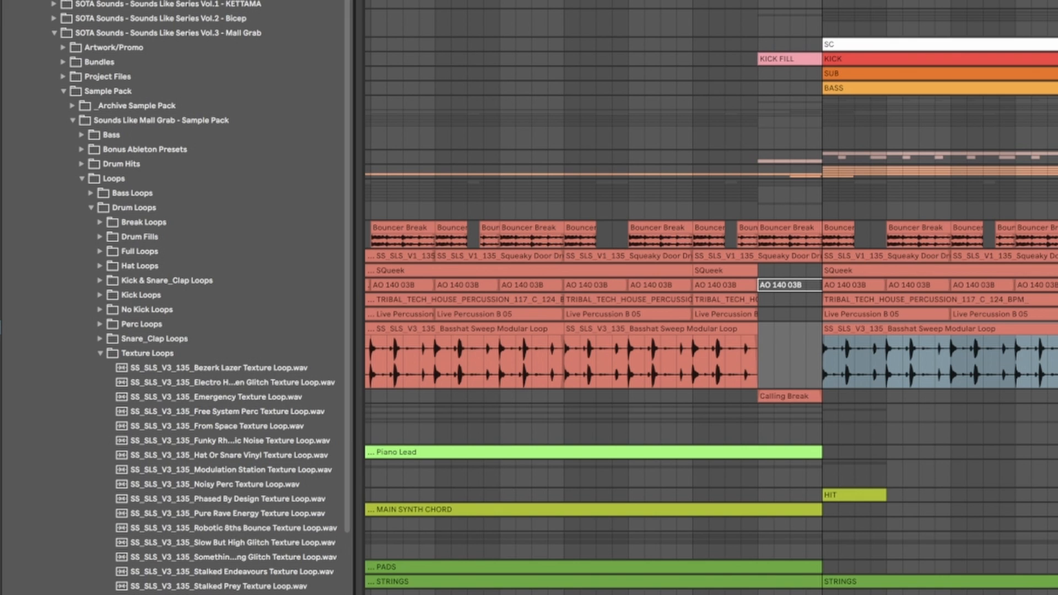
Step: Preview the Basshat Sweep, Fm_De Ram and Noisy Hat loops in Modular Loops, then collapse the Vol.3 - Mall Grab folder
left_click(92, 269)
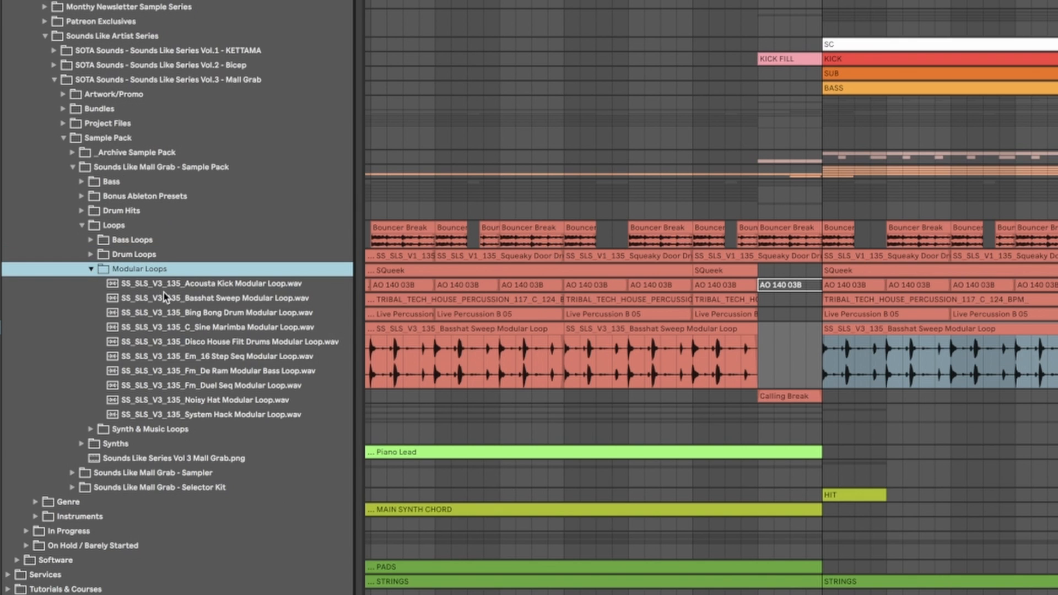
left_click(175, 298)
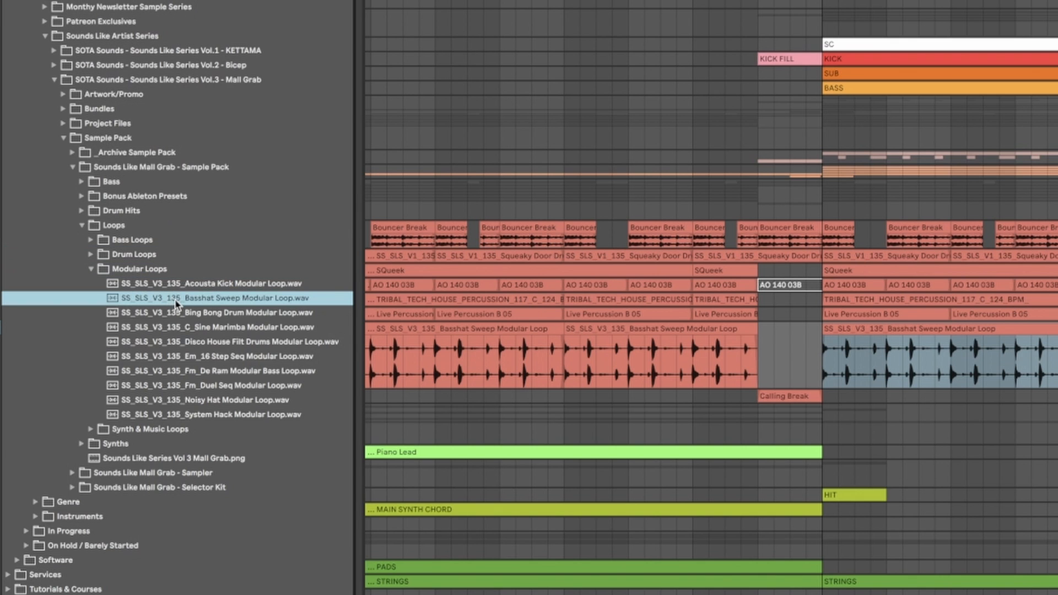
left_click(206, 368)
left_click(231, 401)
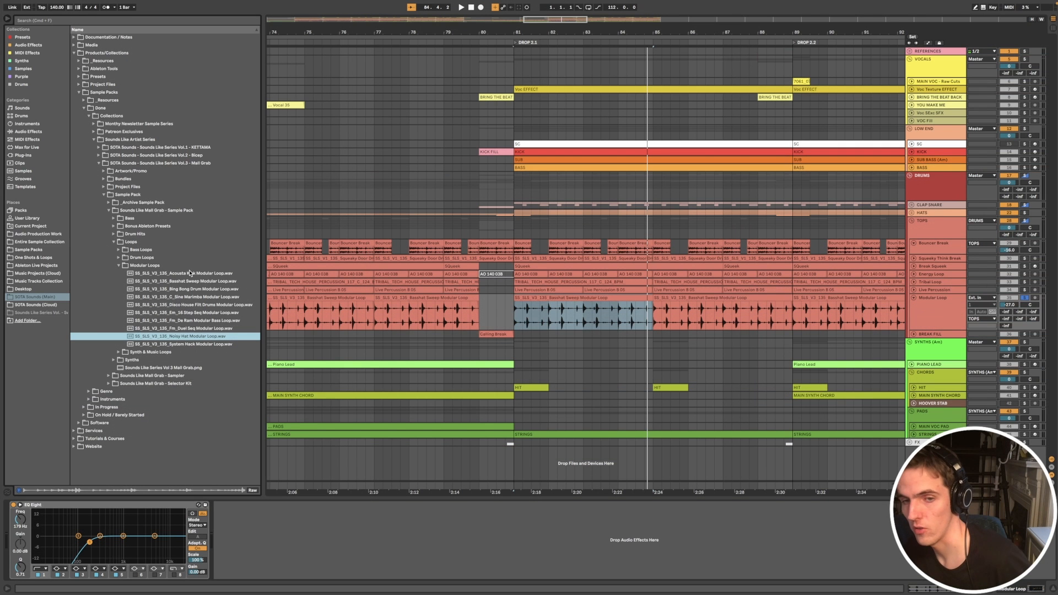
left_click(901, 423)
left_click(556, 348)
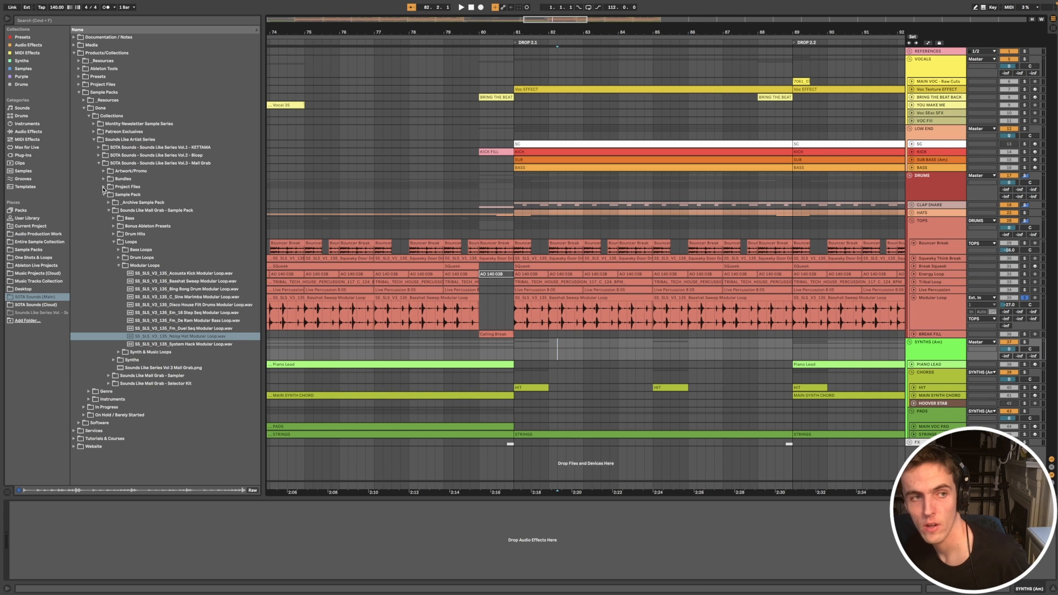
left_click(99, 164)
Step: Play the Modular Loop clip from DROP 2.1 and add Live Percussion, Tribal Loop and KICK to the soloed tracks
scroll(656, 380, "down", 5)
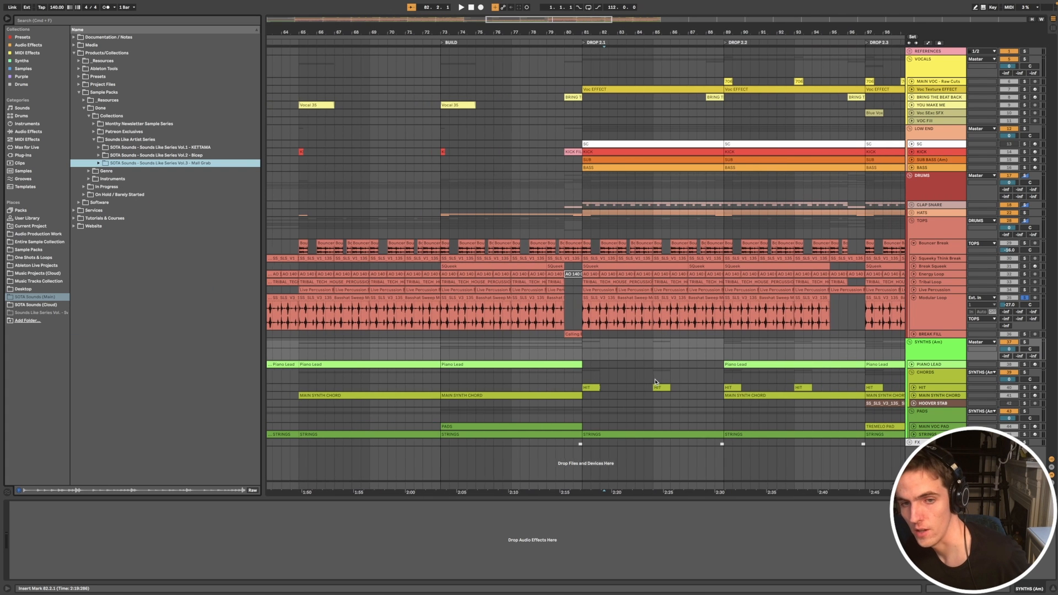
left_click(625, 298)
key("space")
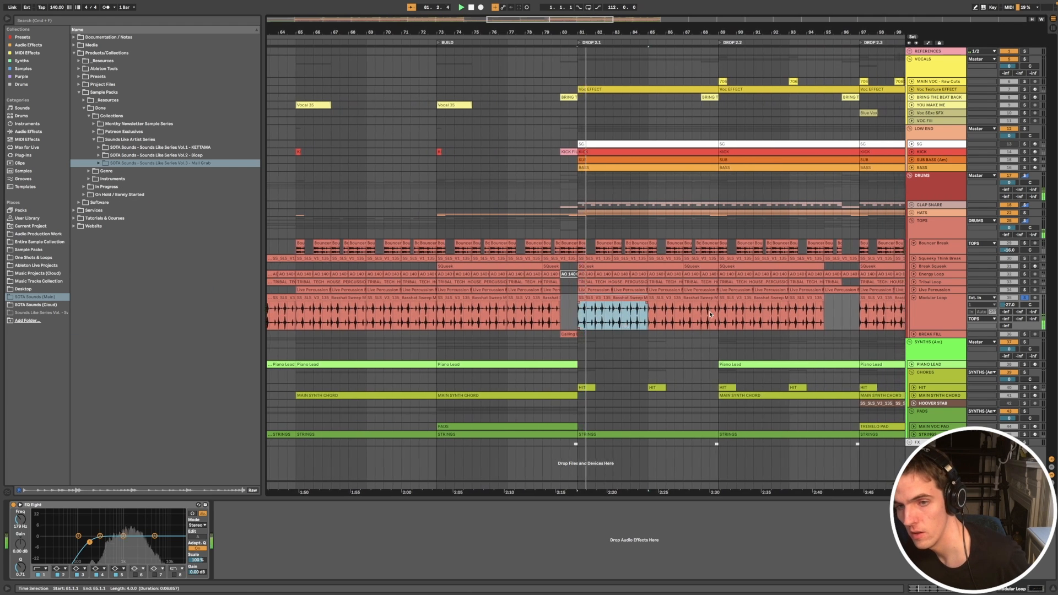
left_click(1024, 290)
left_click(1025, 283)
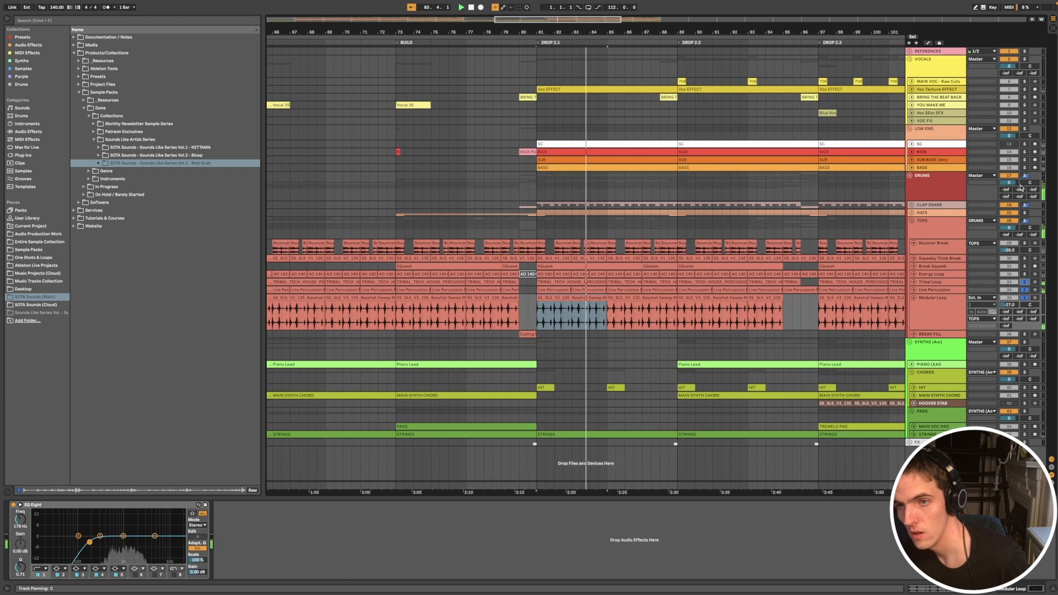
left_click(1025, 152)
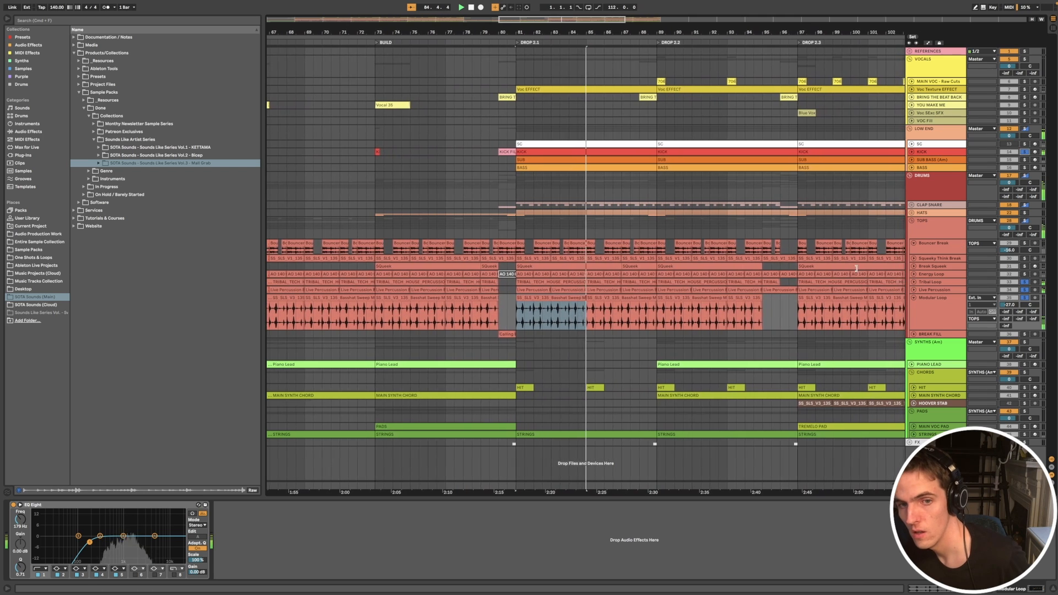
Step: Fold the Modular Loop track and examine the Calling Break clip before DROP 2.1 on the unfolded BREAK FILL track
scroll(858, 271, "down", 2)
left_click(914, 299)
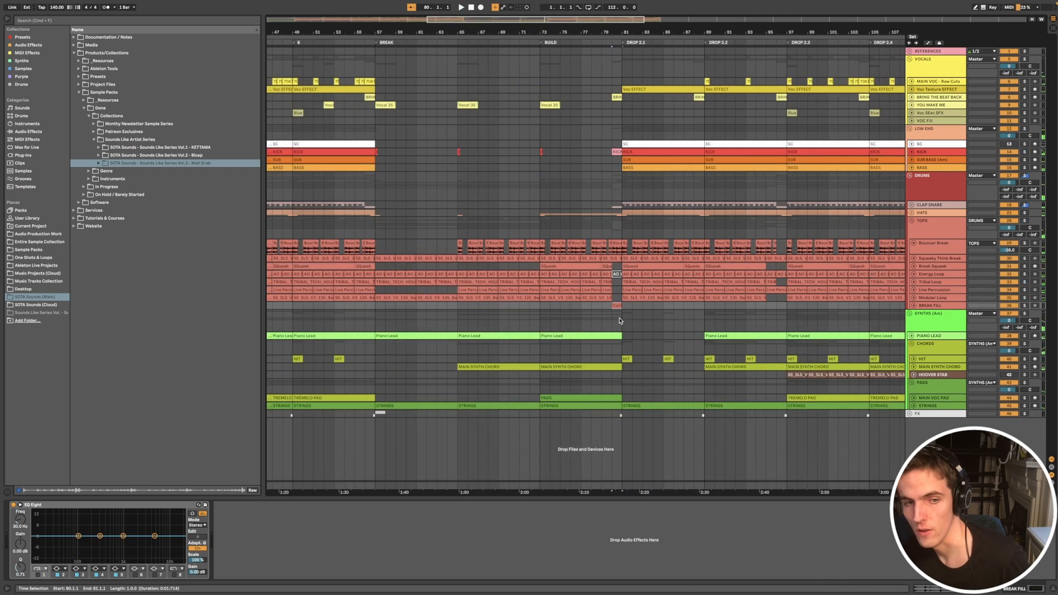
scroll(618, 319, "up", 6)
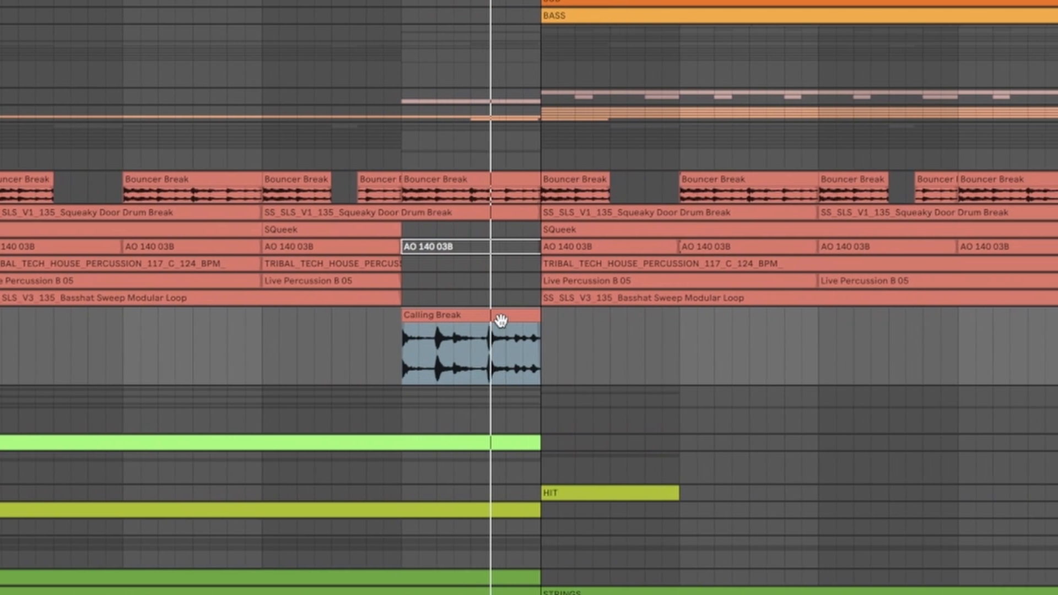
scroll(501, 321, "down", 5)
left_click(466, 319)
Step: Audition the Calling Break clip leading into DROP 1.1, then fold the BREAK FILL track
scroll(465, 318, "left", 8)
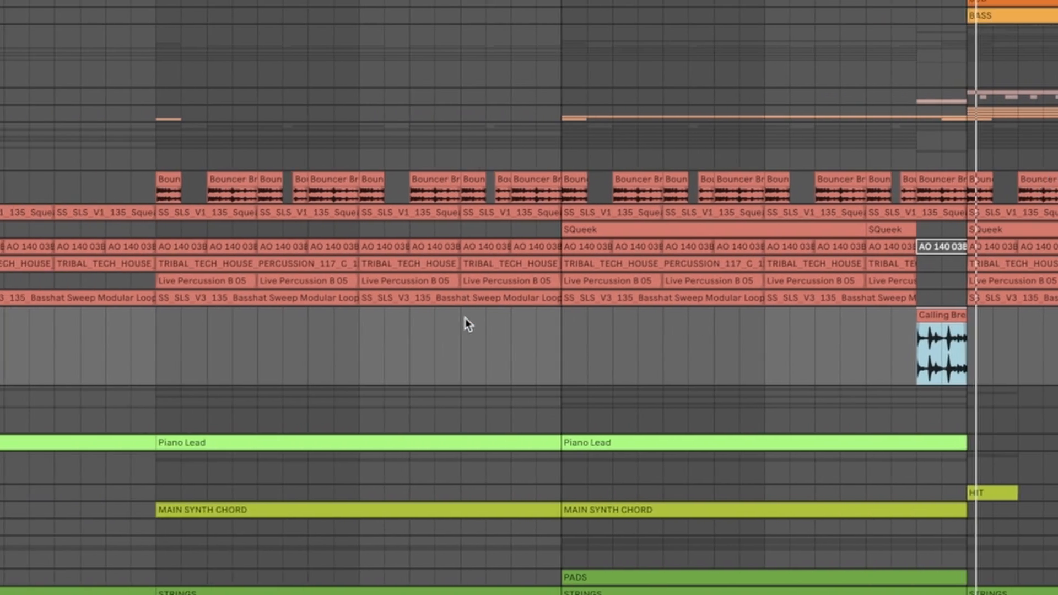
scroll(465, 318, "down", 5)
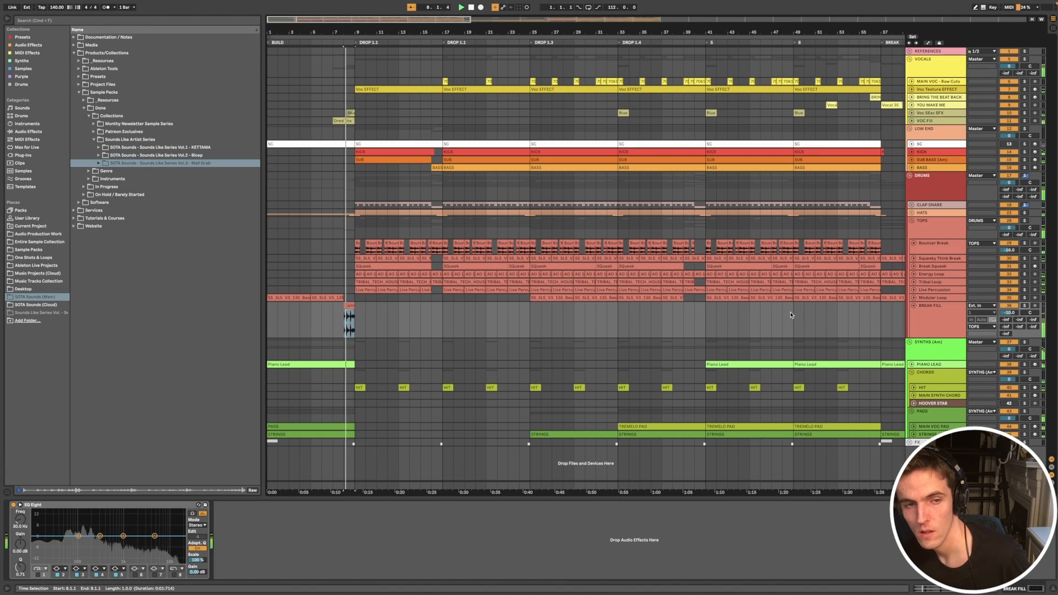
scroll(624, 316, "down", 4)
scroll(624, 317, "down", 2)
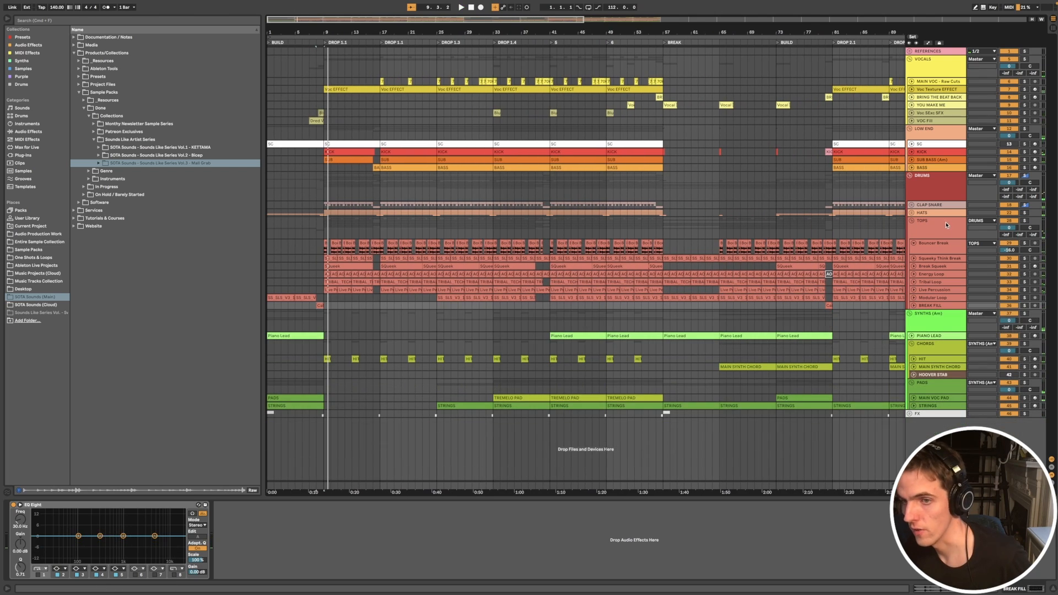
Step: Fold the TOPS group and unfold the PIANO LEAD track with its clip at the start of BREAK selected
left_click(941, 246)
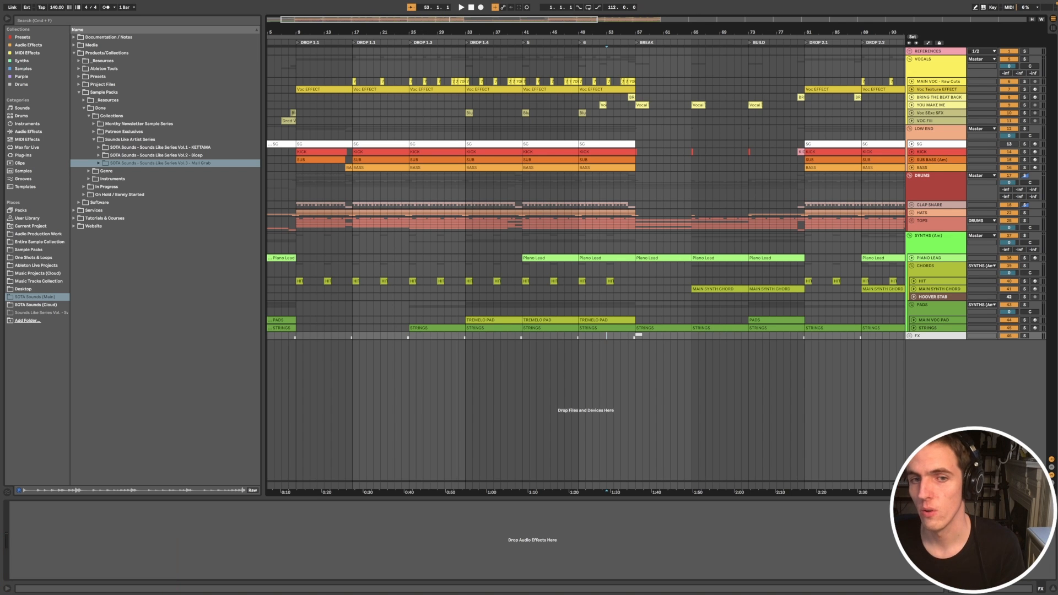
left_click(668, 258)
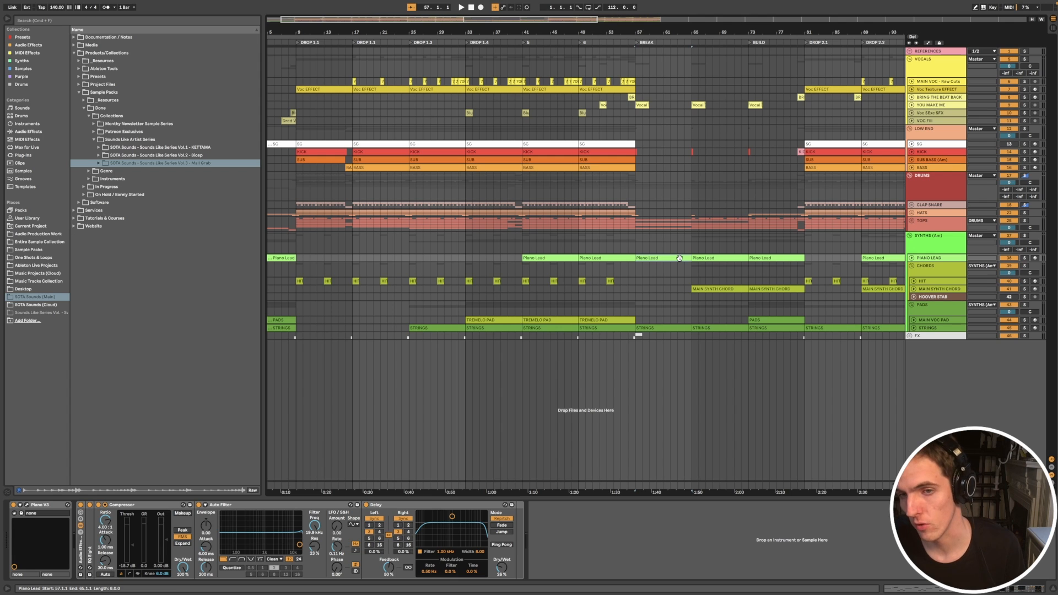
left_click(911, 259)
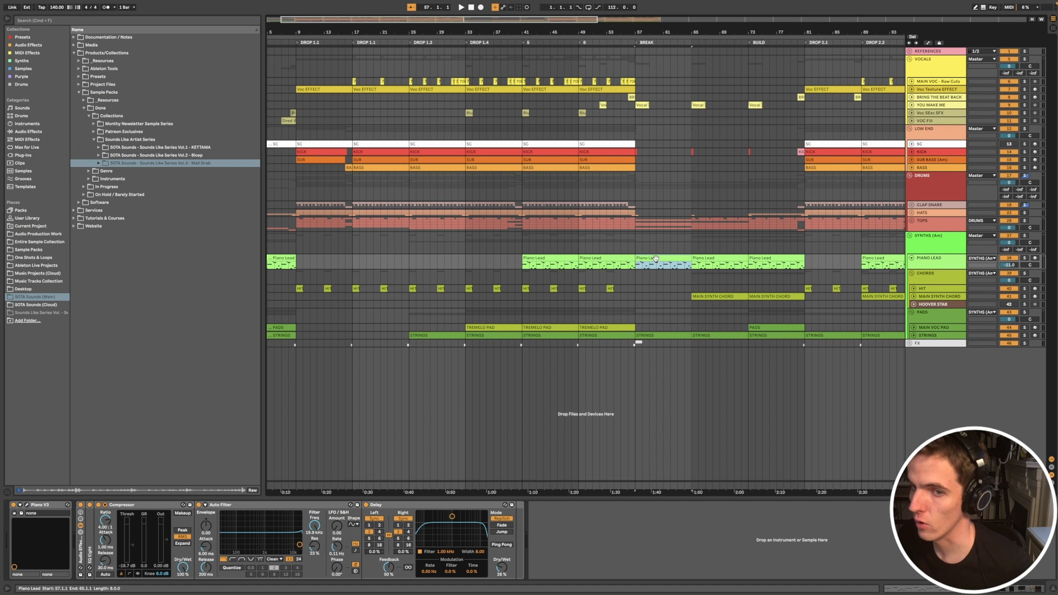
Step: Audition the Piano Lead clip from BREAK while examining its MIDI notes, and select the Piano Lead clip in DROP 2.2
key("space")
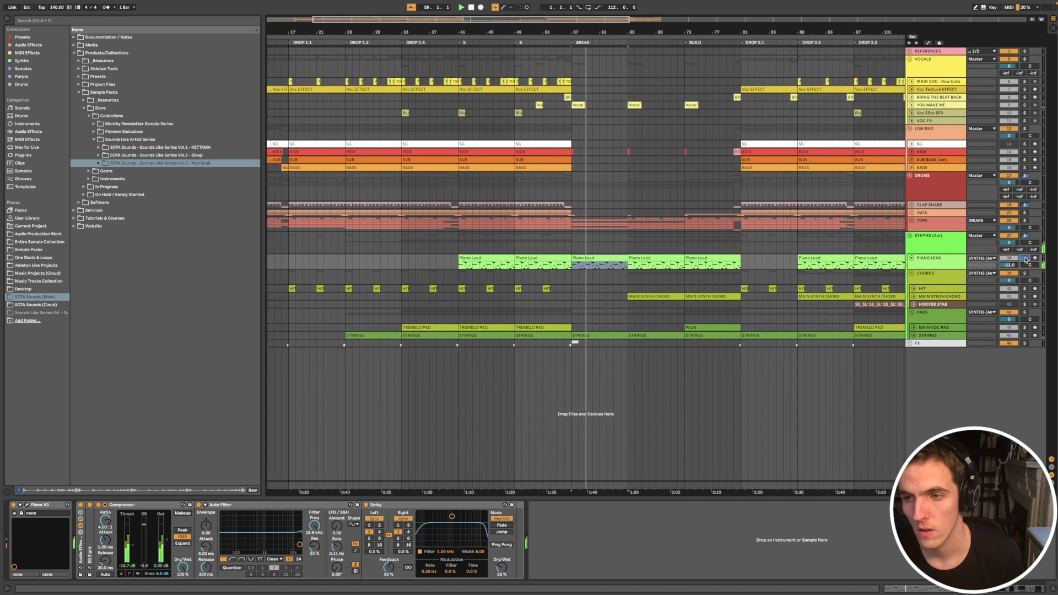
key("shift+Tab")
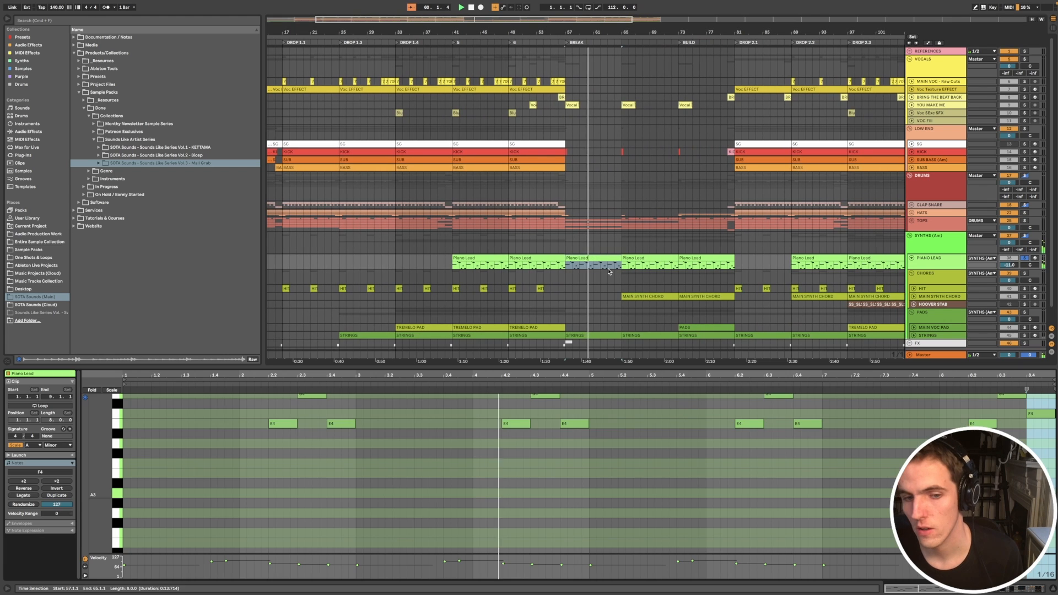
scroll(694, 458, "up", 3)
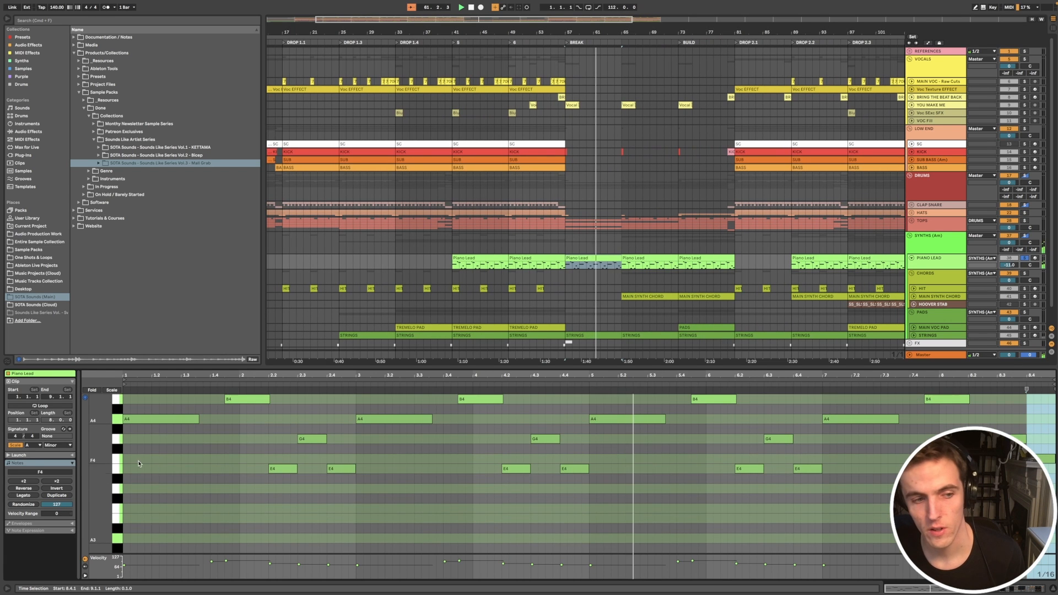
left_click_drag(101, 466, 89, 466)
scroll(450, 469, "up", 1)
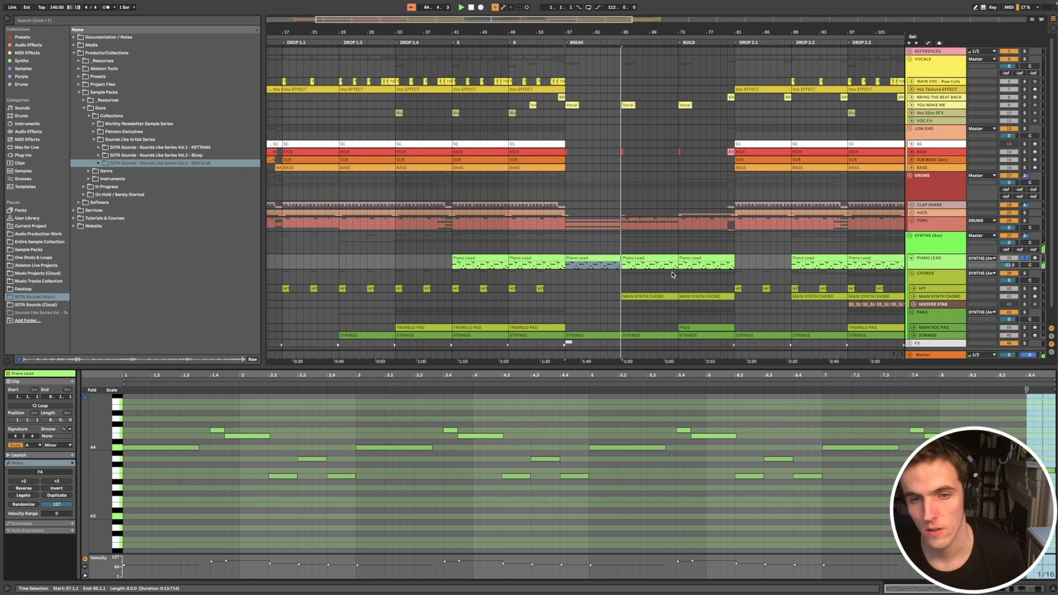
left_click(828, 256)
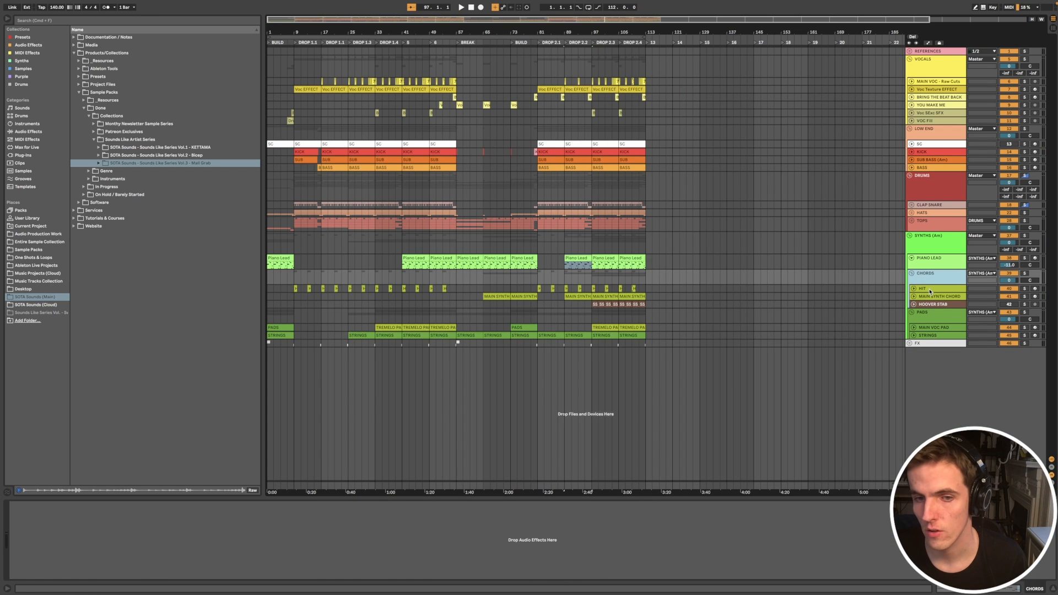
Step: Select the HIT track, view its clips around DROP 2.1 and unfold the track
left_click(930, 289)
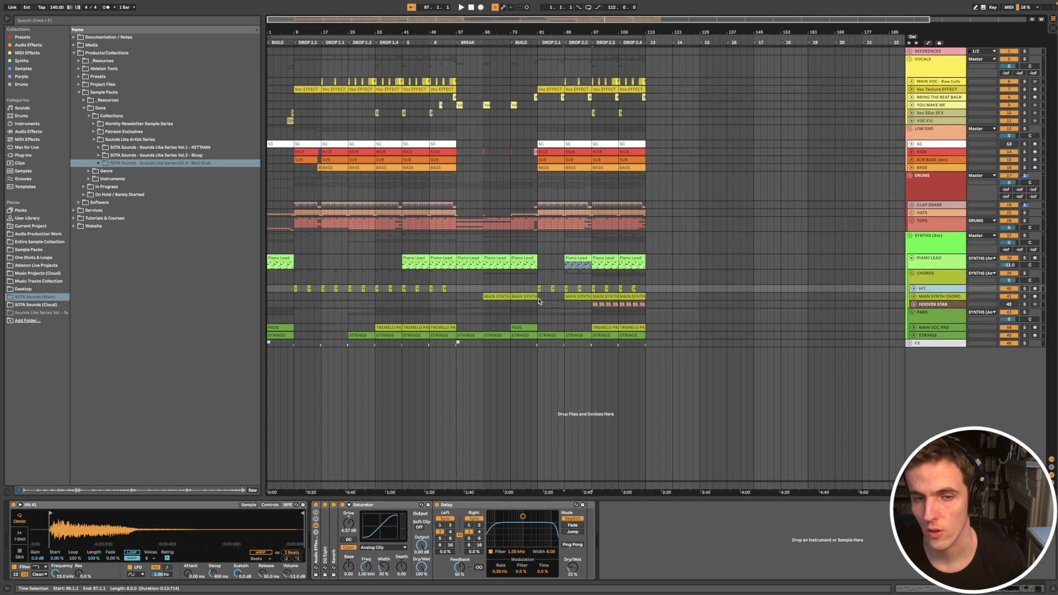
scroll(539, 292, "up", 5)
scroll(554, 300, "up", 4)
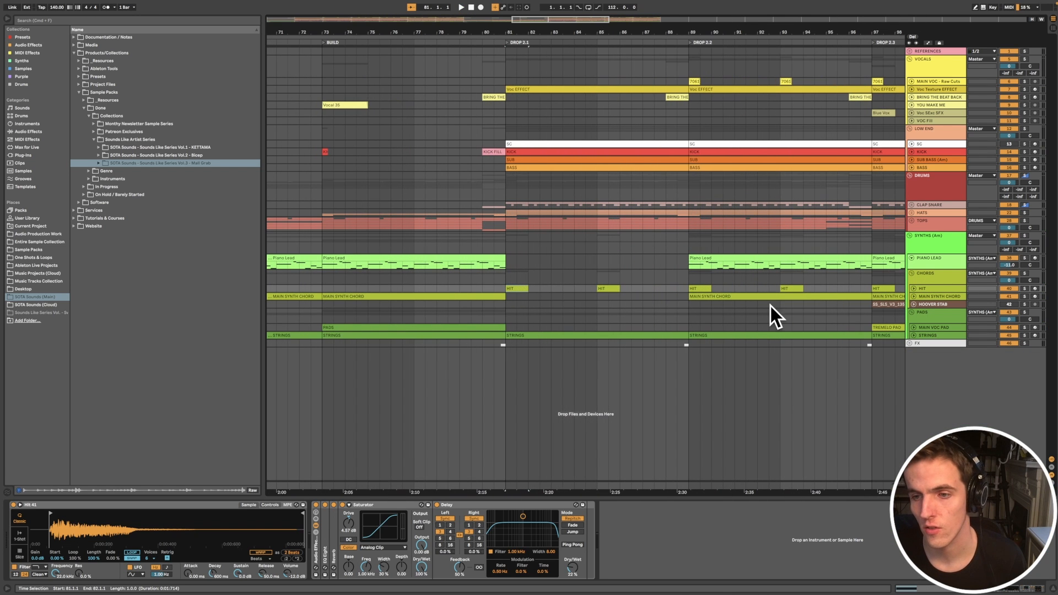
left_click(913, 289)
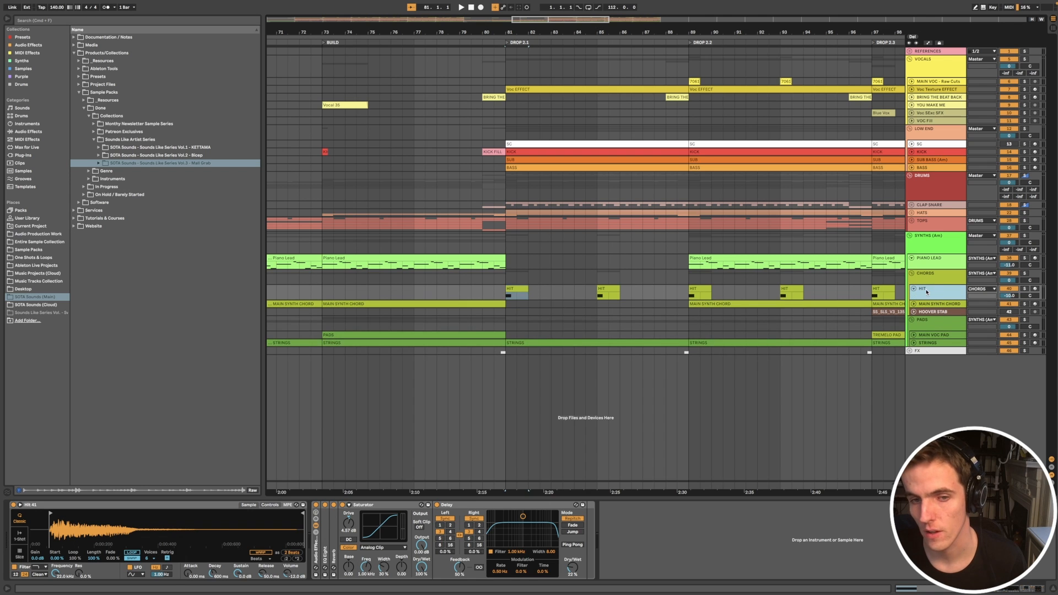
Step: Audition the HIT clips at the starts of DROP 2.1 and DROP 2.2
scroll(676, 318, "down", 5)
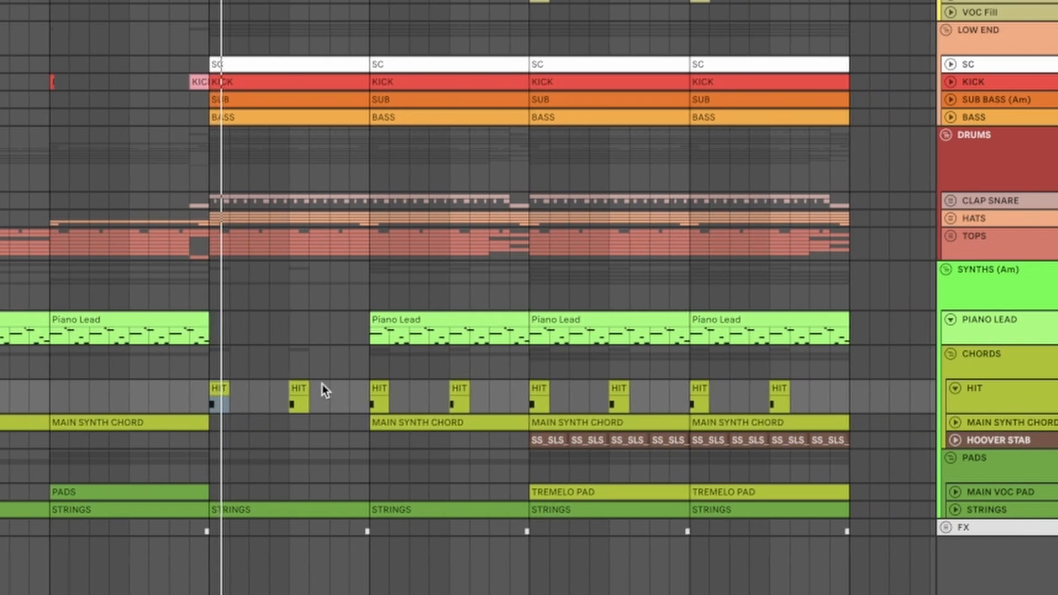
left_click(644, 290)
key("space")
key("space")
left_click(303, 387)
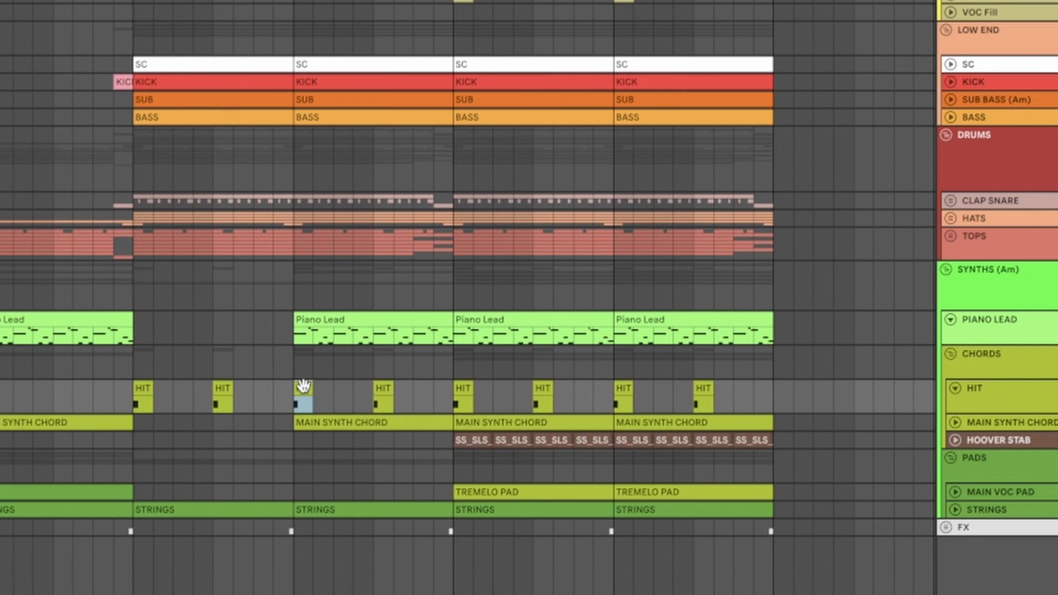
key("space")
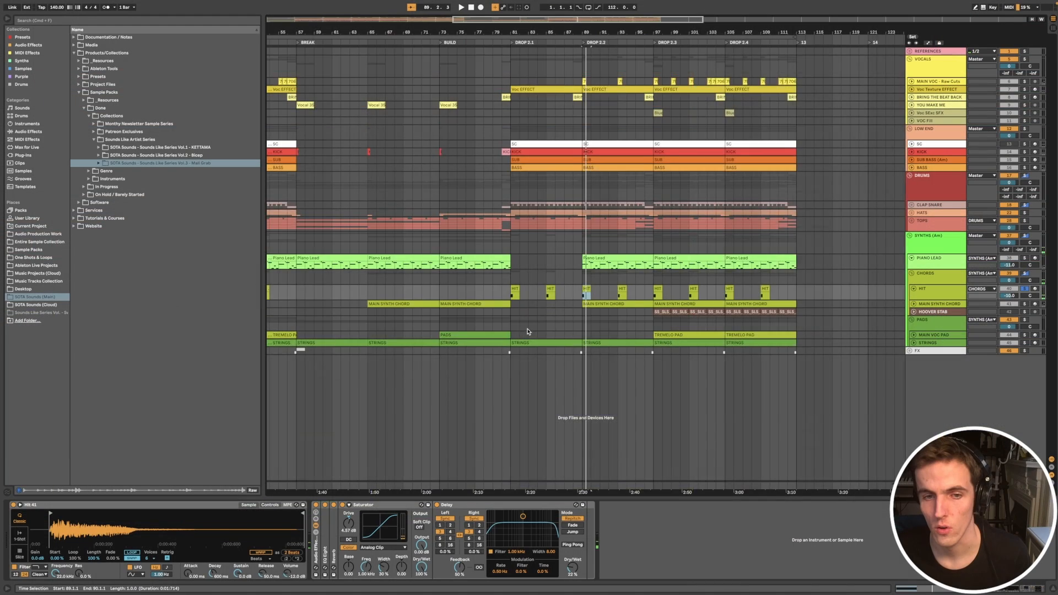
scroll(87, 449, "down", 3)
scroll(79, 408, "up", 5)
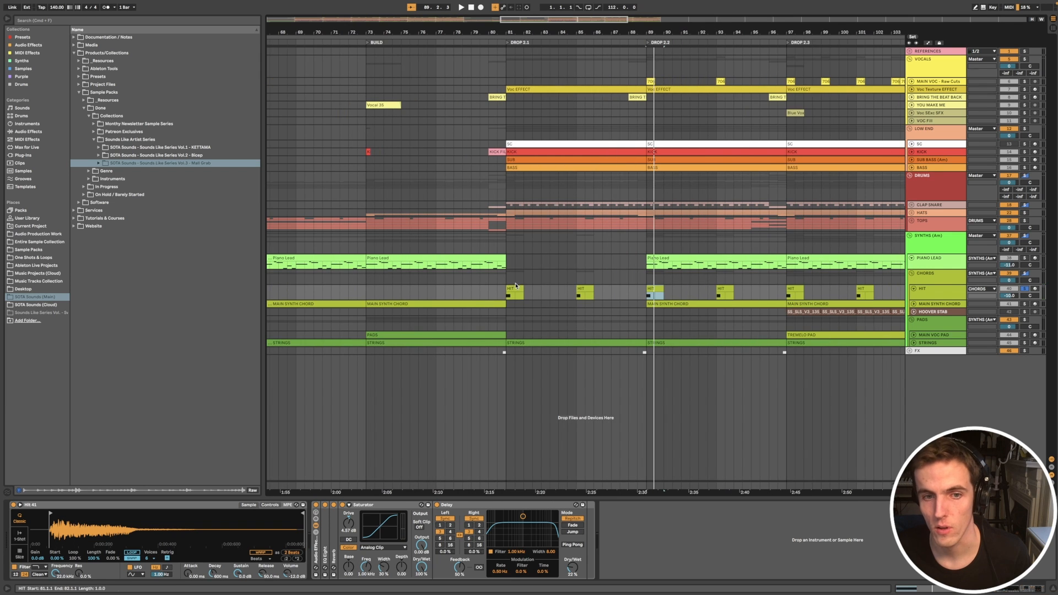
Step: Play the HIT clips through DROP 2.1 and DROP 2.2 together with the rest of the track
left_click(510, 288)
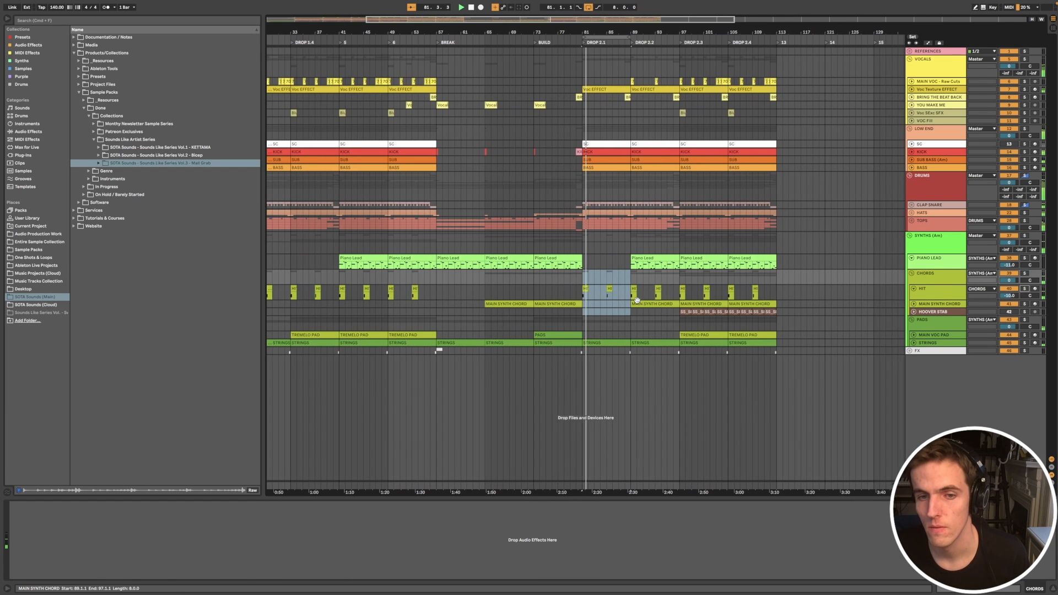
left_click(604, 289)
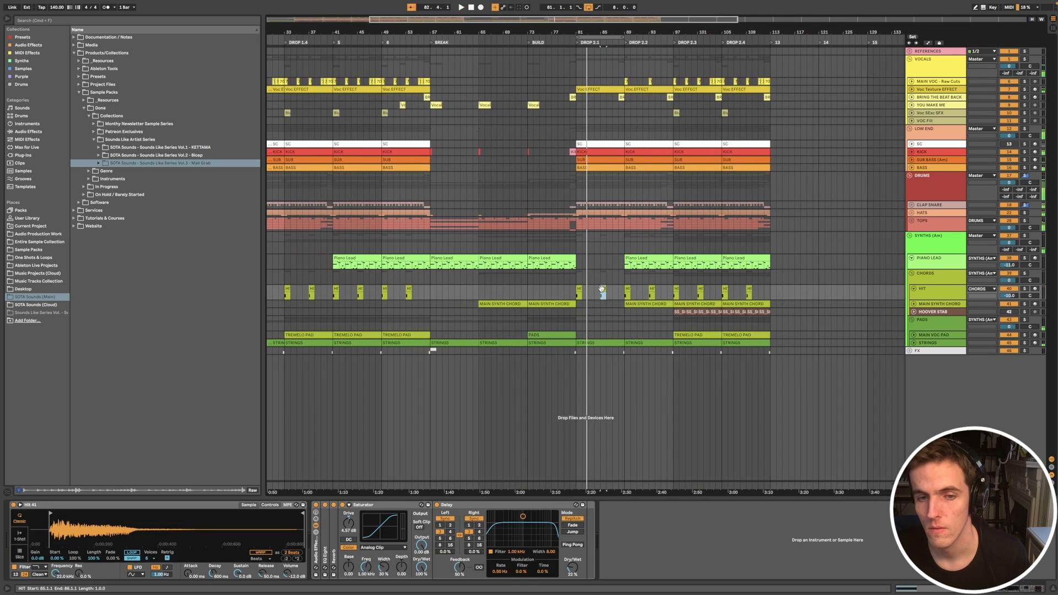
key("space")
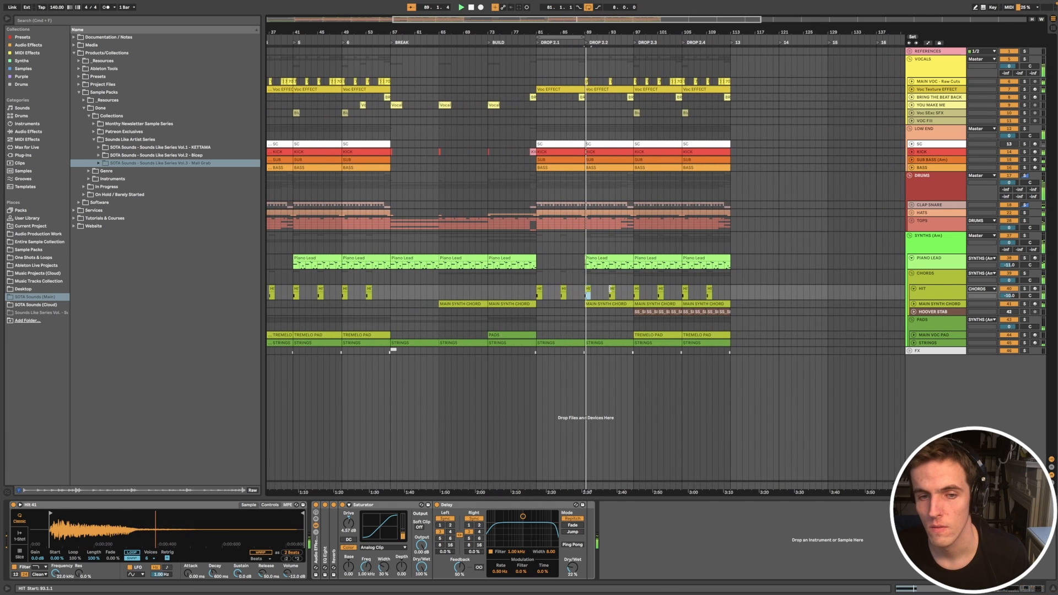
scroll(615, 288, "down", 3)
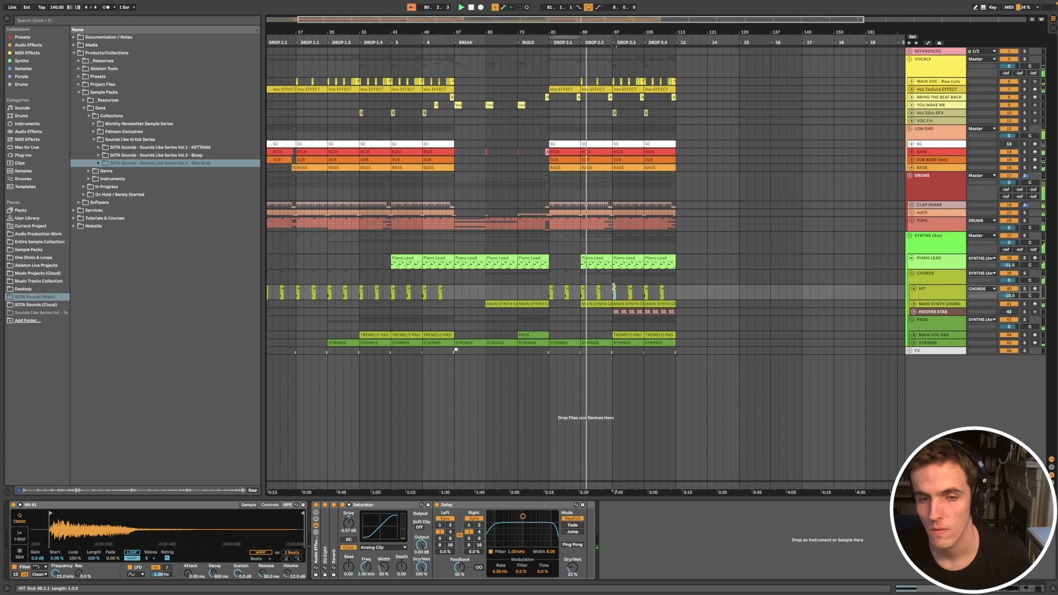
scroll(615, 289, "down", 3)
scroll(615, 291, "down", 2)
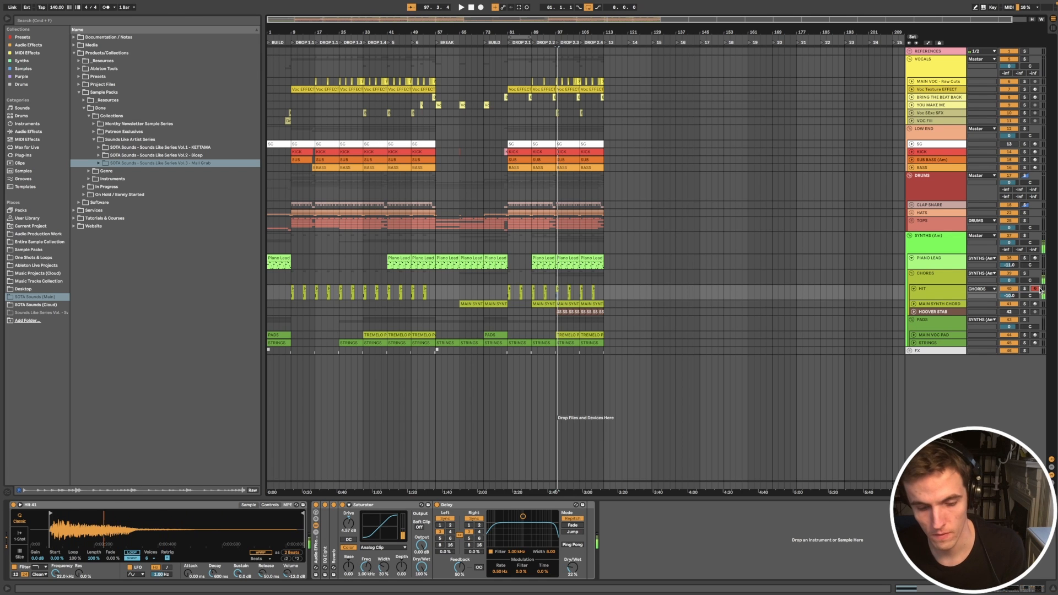
Step: Browse the Samples collection to Zero-G, ZERO-G - Datafile DISC 3, and expand its Hits folder
left_click(23, 68)
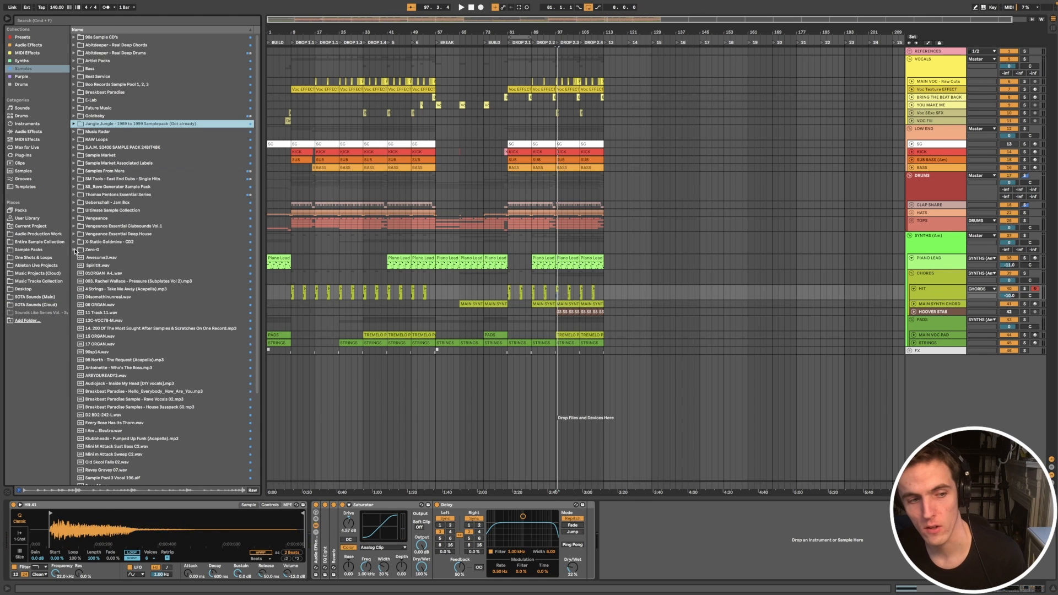
left_click(74, 249)
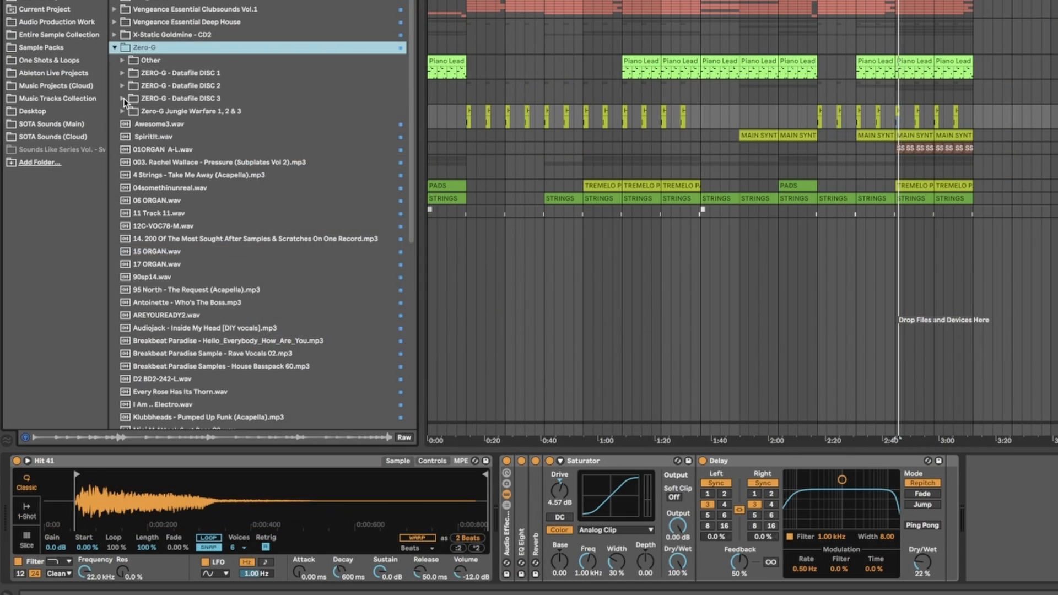
left_click(78, 281)
left_click(130, 239)
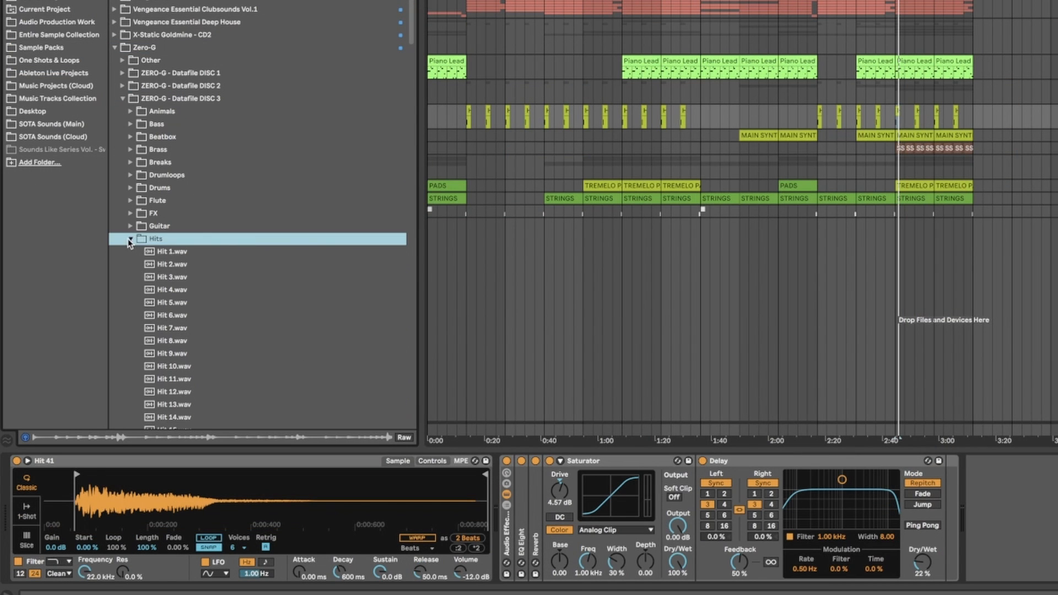
Step: Preview several samples in the Hits folder, working upward from Hit 15.wav to Hit 5.wav
left_click(177, 275)
scroll(177, 273, "down", 2)
left_click(182, 287)
left_click(252, 364)
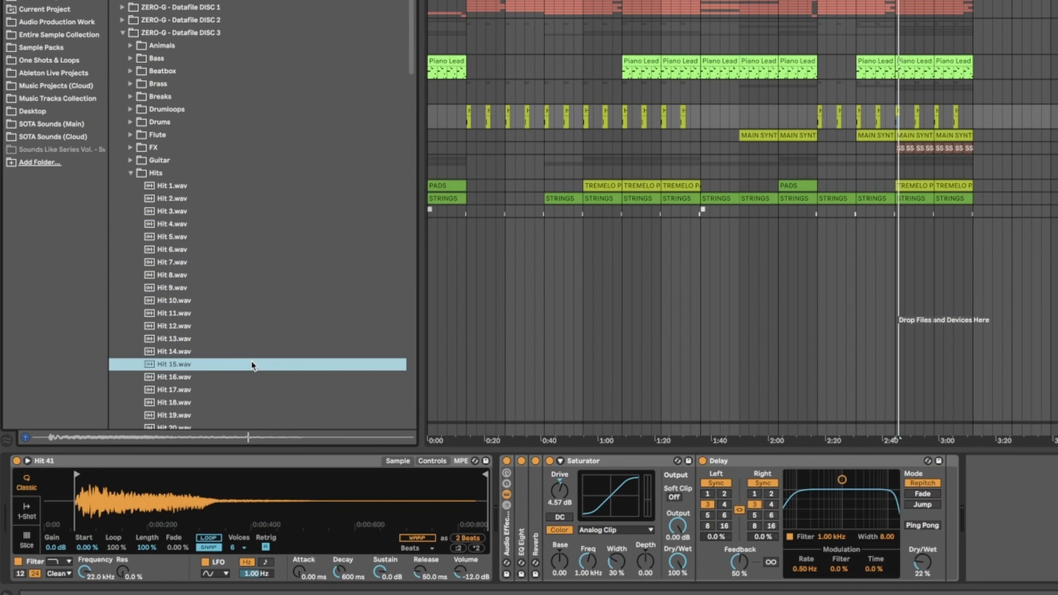
key("Up")
key("Up")
key("Up")
key("Up")
key("Up")
key("Up")
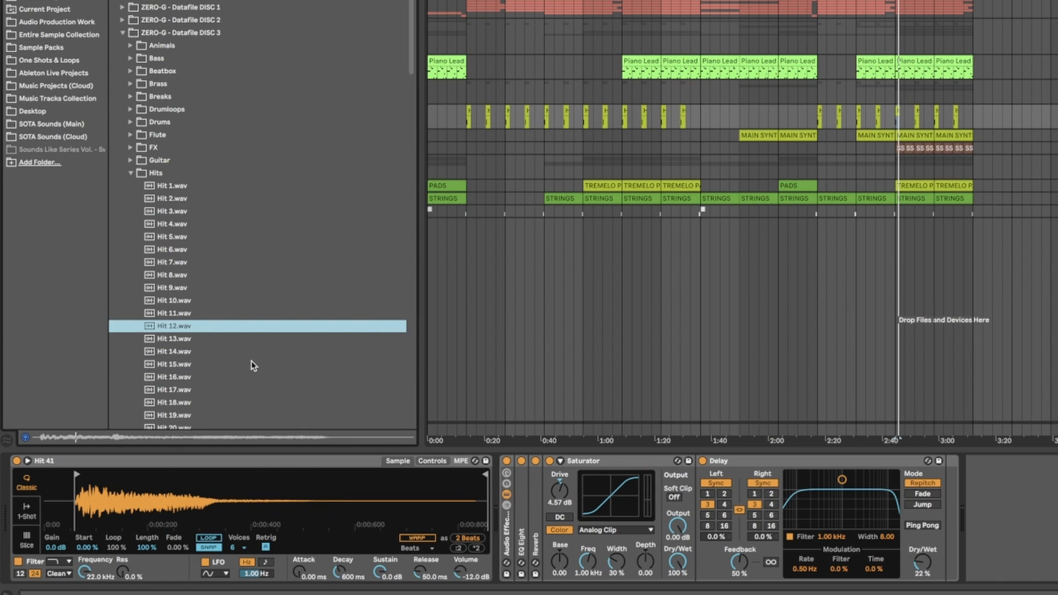
key("Up")
key("Up")
key("Up")
key("Up")
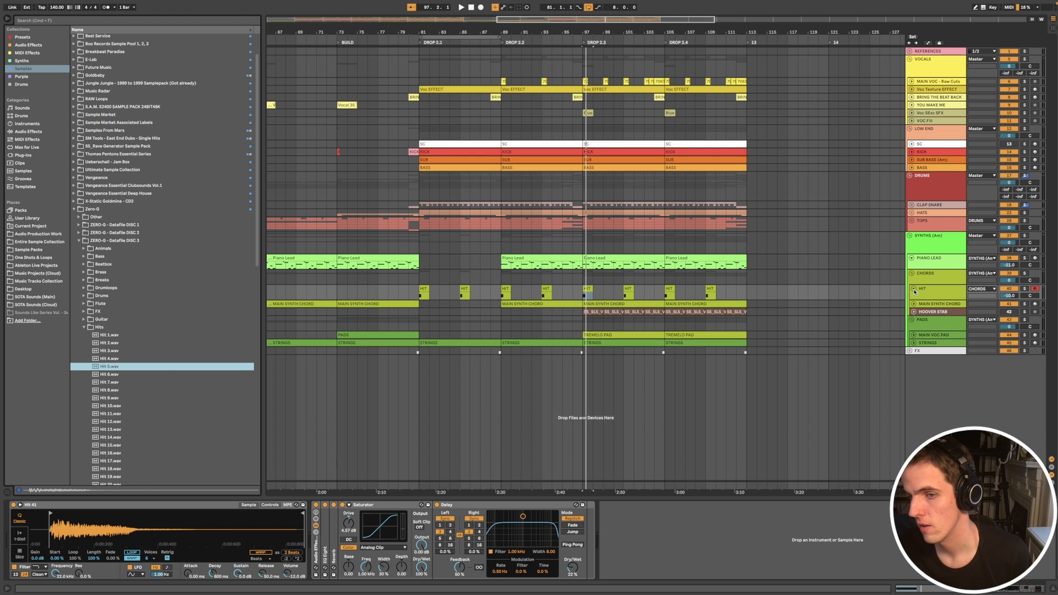
Step: Fold the HIT track and audition the MAIN SYNTH CHORD clip at DROP 2.2
left_click(913, 290)
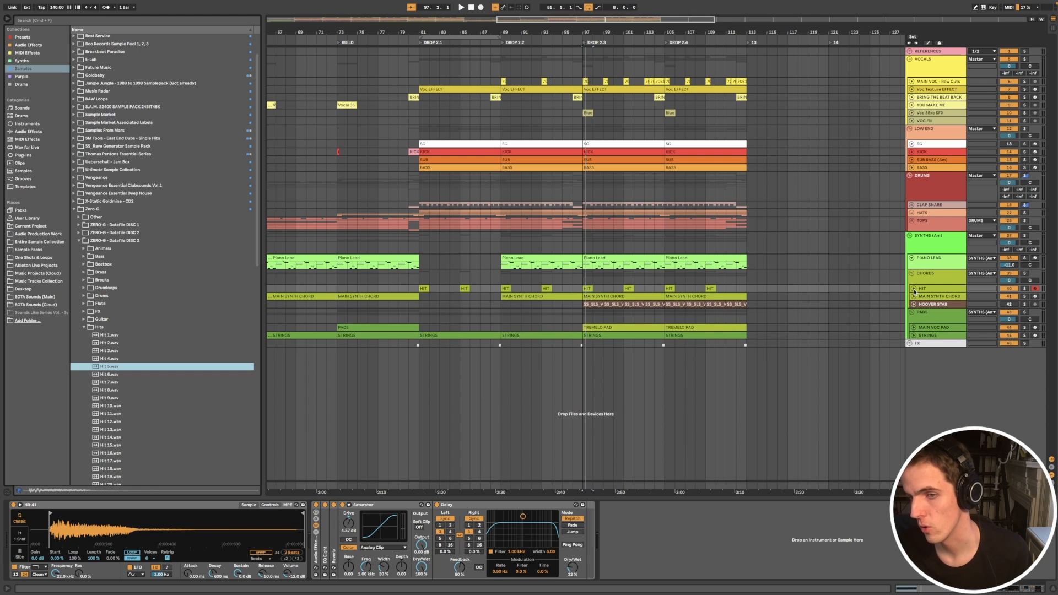
scroll(660, 321, "down", 3)
left_click(595, 297)
scroll(598, 324, "left", 4)
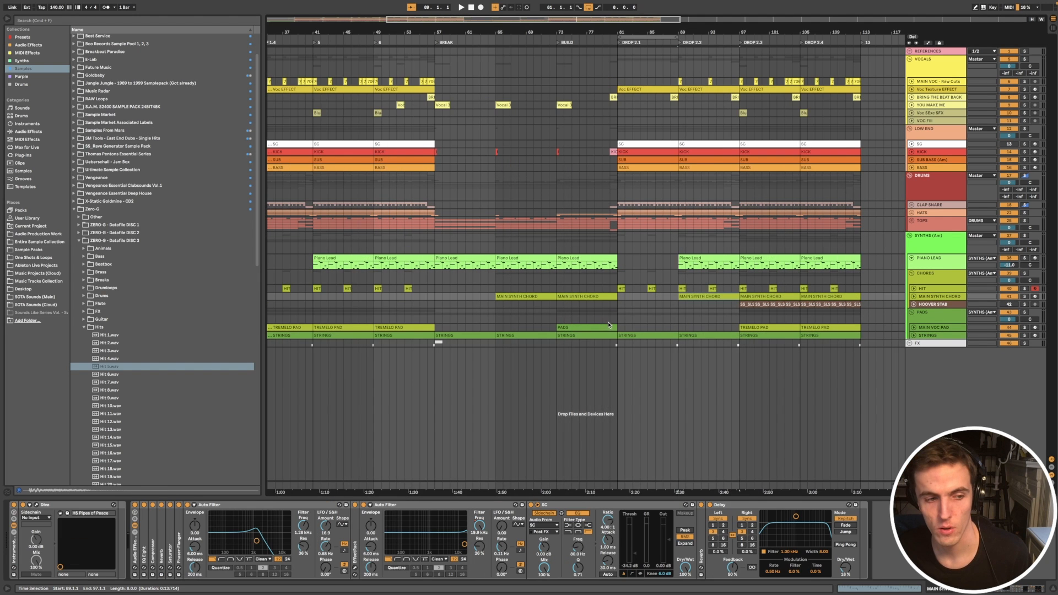
scroll(612, 323, "right", 5)
key("space")
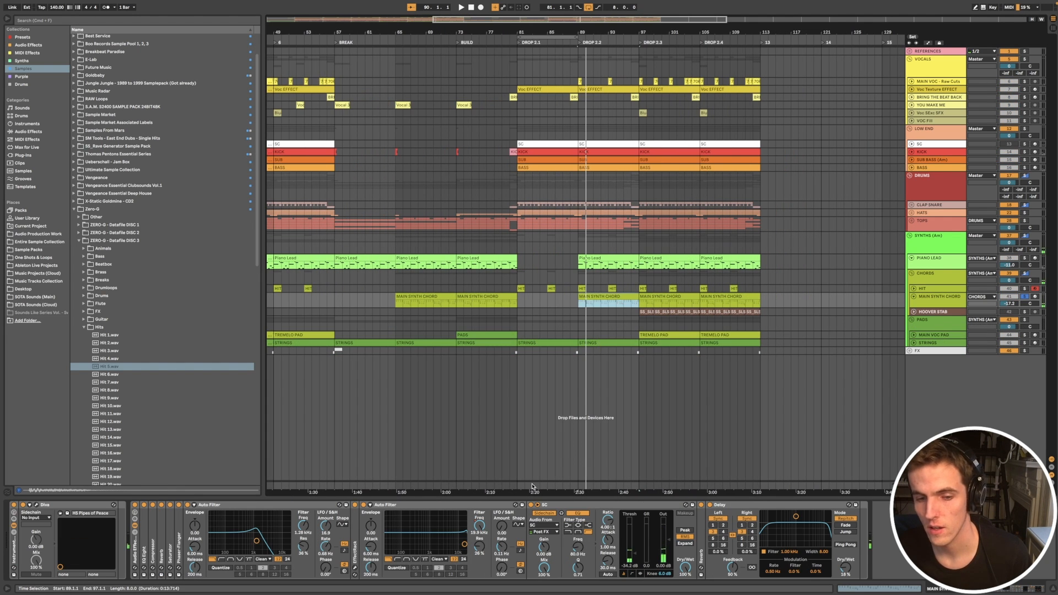
Step: Toggle the SC compressor on the MAIN SYNTH CHORD track, then view the Diva synth's HS Pipes of Peace patch and close its window
left_click(531, 505)
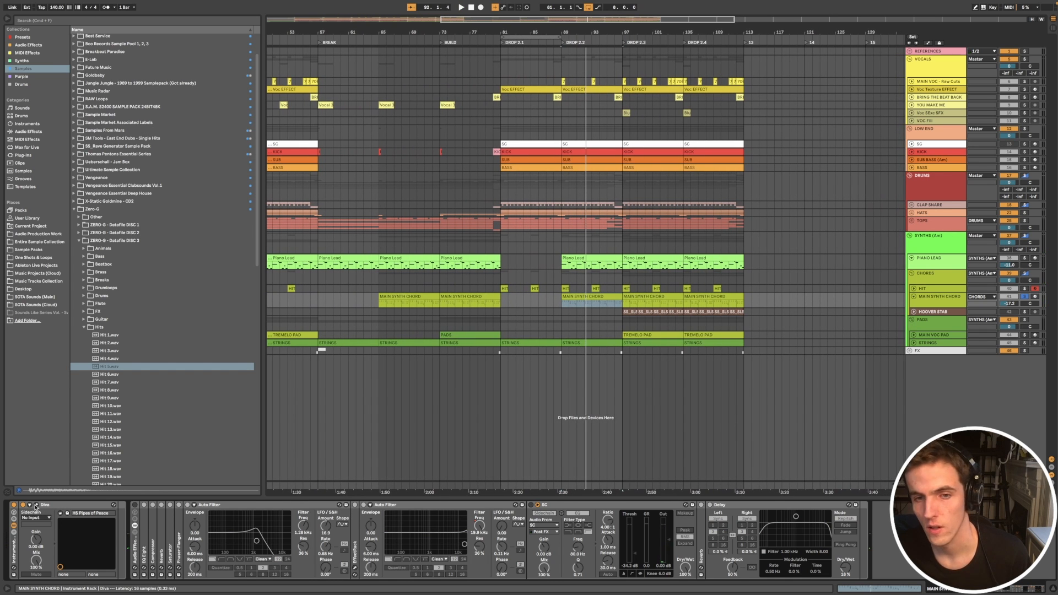
left_click(36, 506)
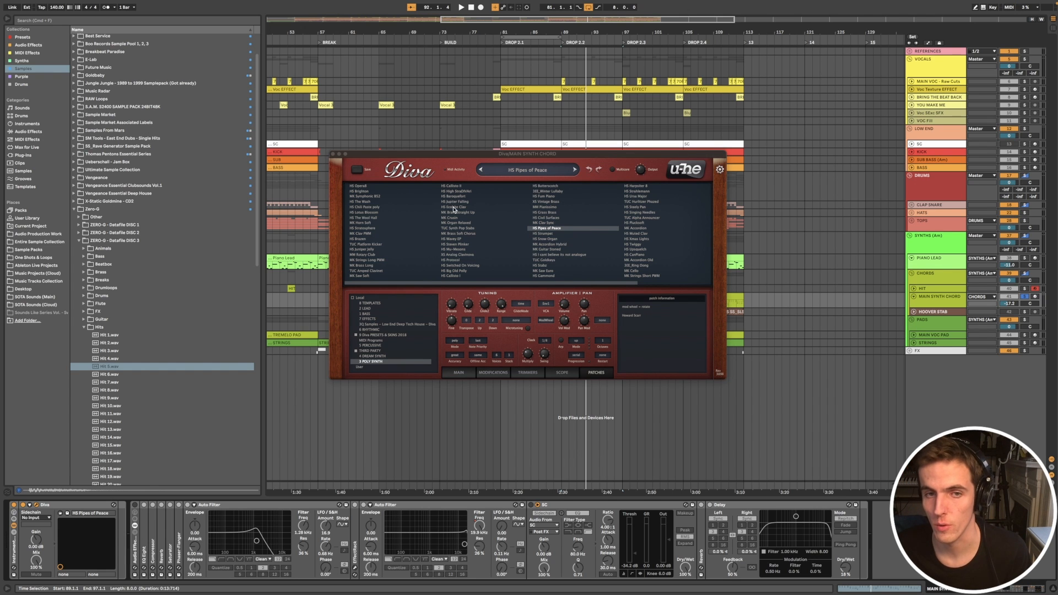
left_click(334, 154)
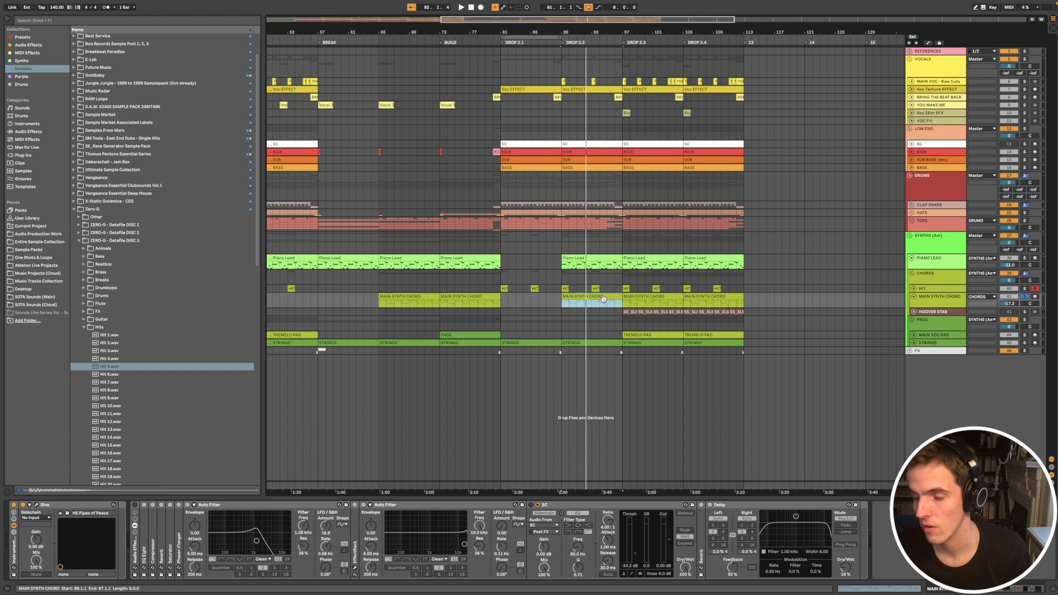
Step: Play the MAIN SYNTH CHORD part in DROP 2.2 with the other tracks, and view the whole arrangement
key("space")
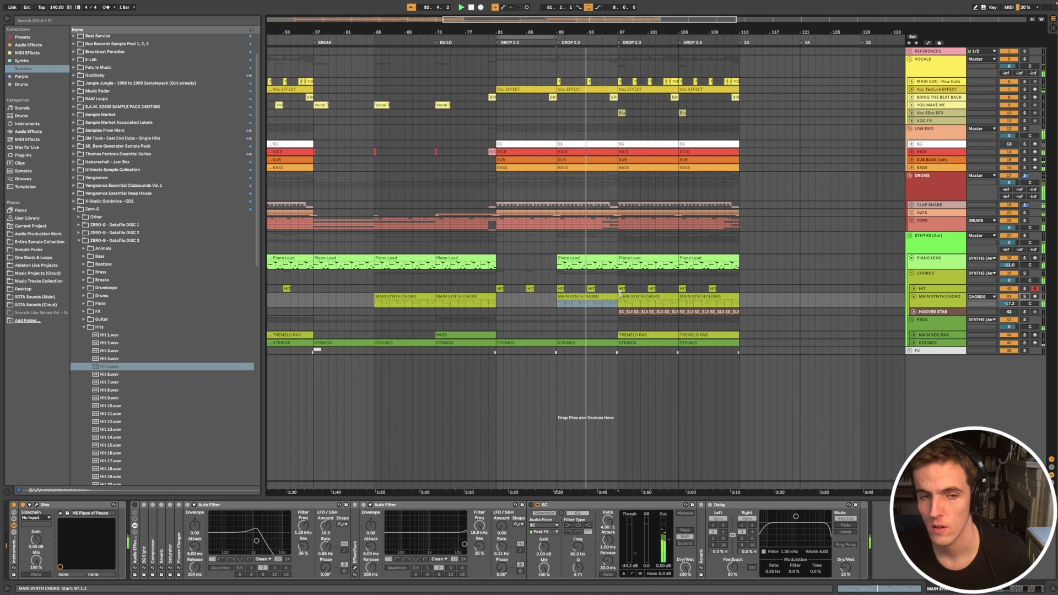
key("space")
scroll(445, 297, "down", 3)
scroll(444, 297, "down", 3)
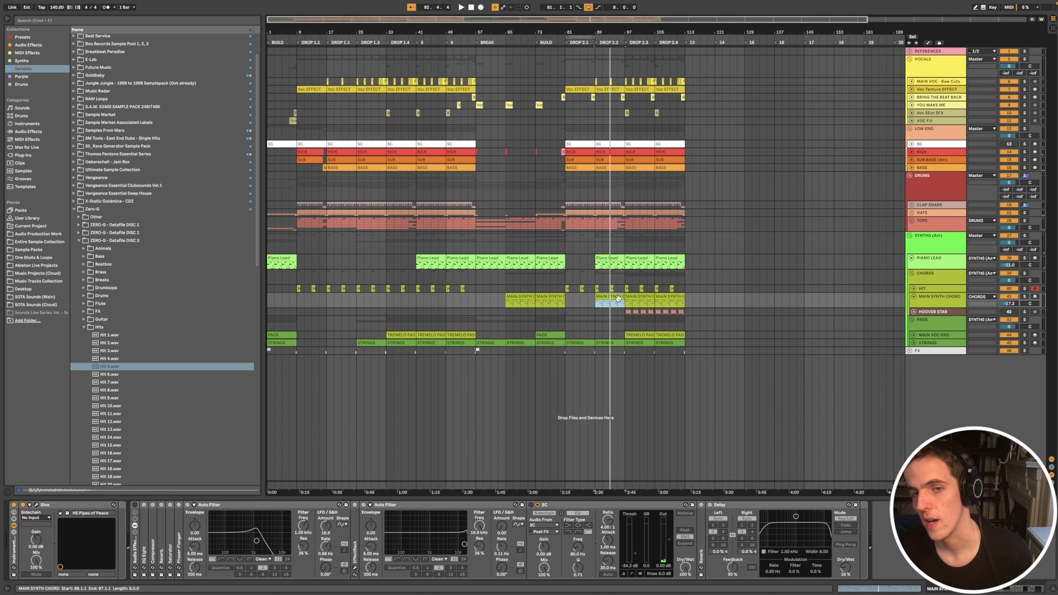
Step: Select the MAIN SYNTH CHORD clip in DROP 2.3, then the one at bar 65 in BREAK, and examine it closely
left_click(640, 296)
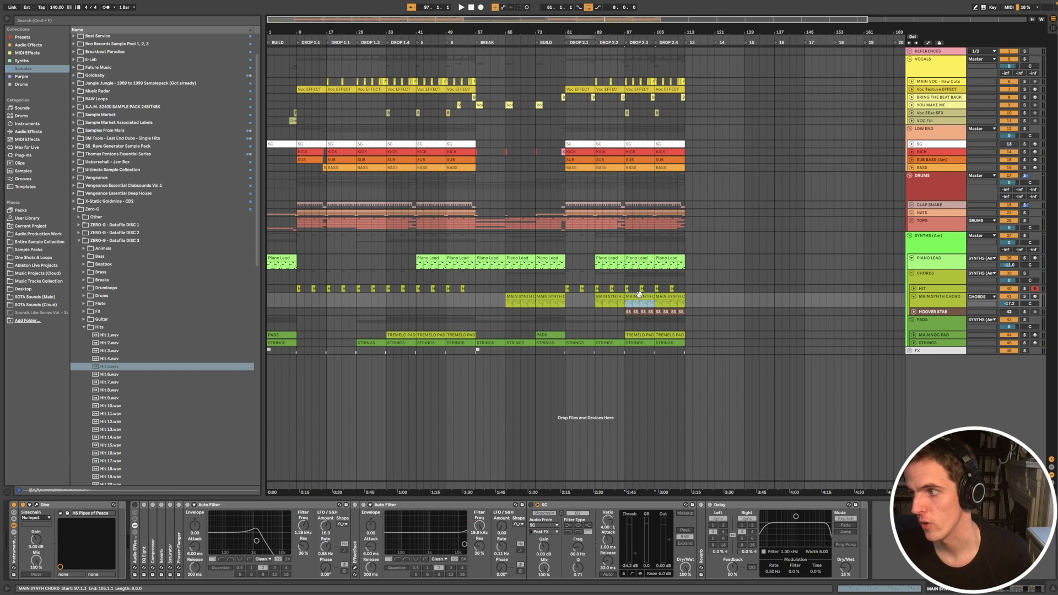
scroll(412, 285, "down", 1)
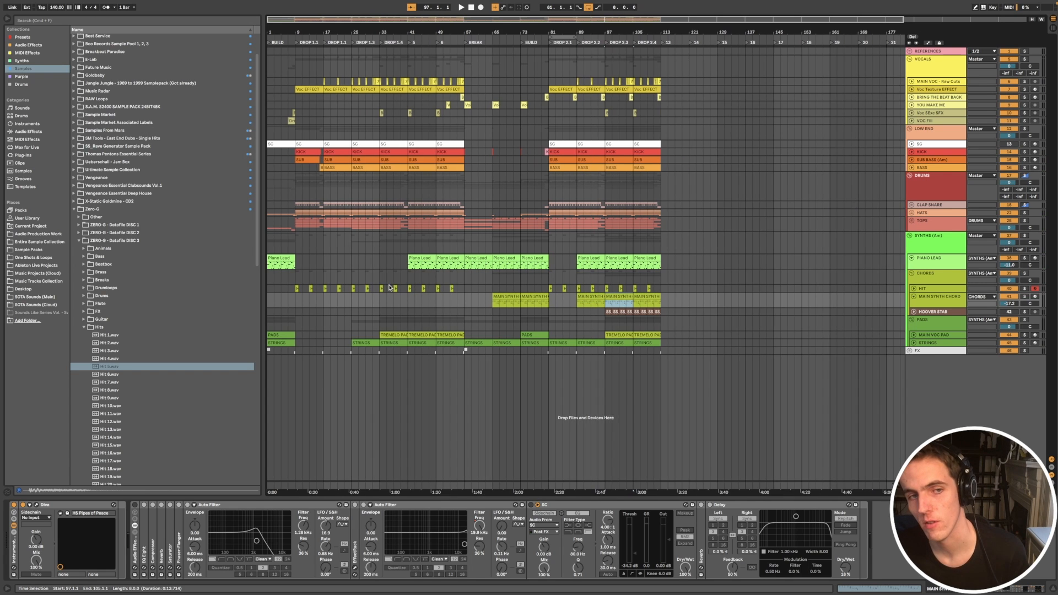
left_click(506, 301)
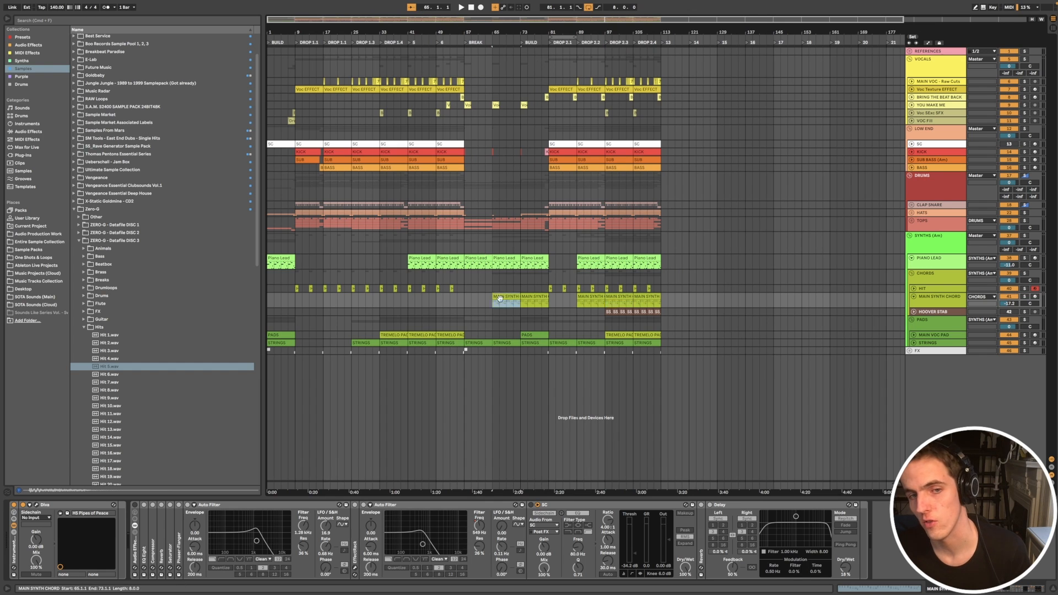
scroll(525, 312, "up", 5)
scroll(526, 313, "down", 4)
scroll(496, 315, "left", 3)
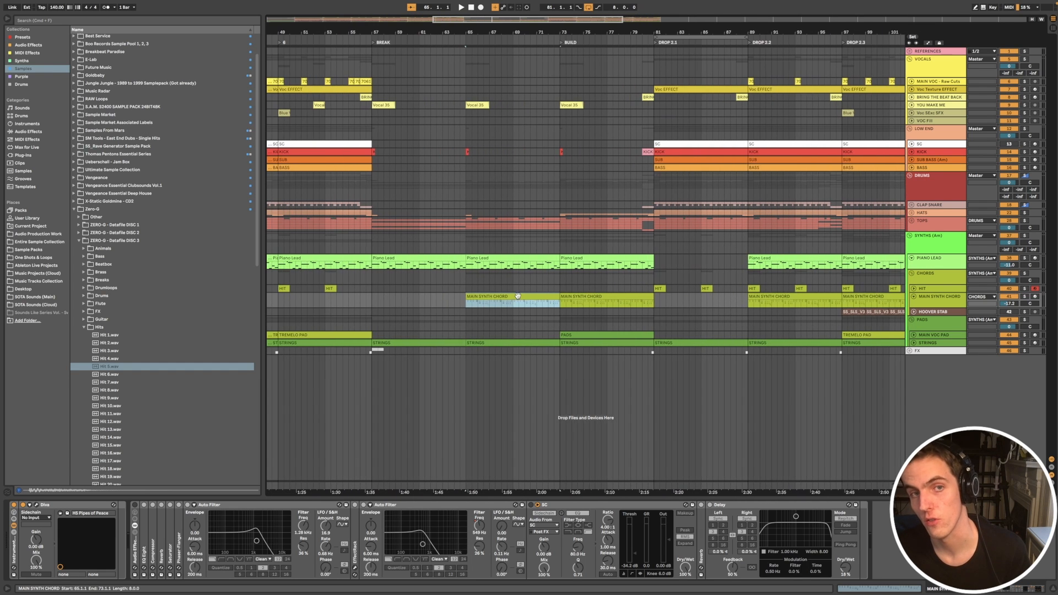
Step: Play the MAIN SYNTH CHORD clip in BREAK and toggle the track's SC compressor
key("space")
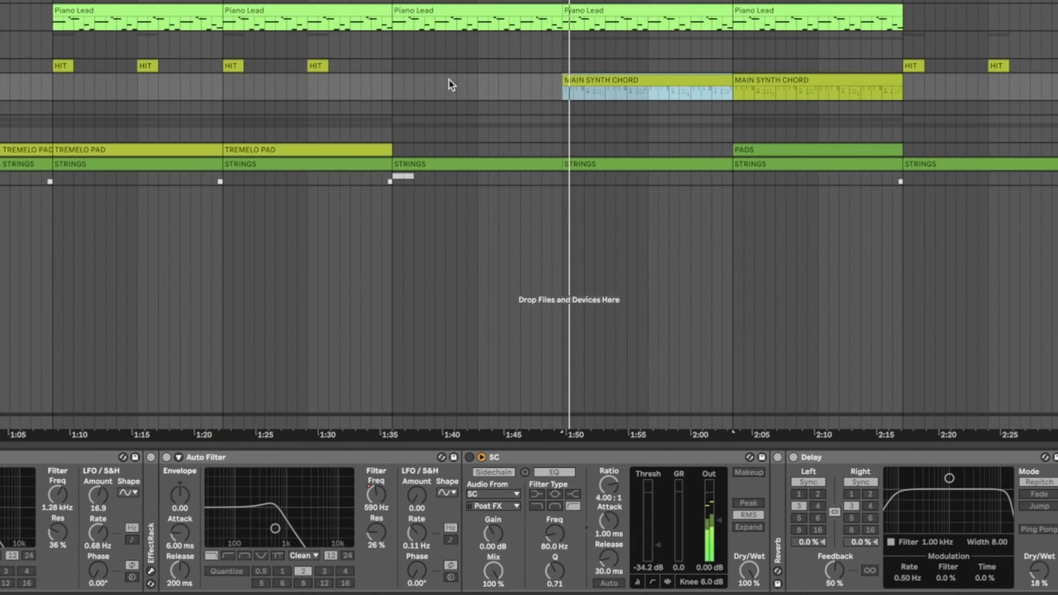
scroll(493, 85, "down", 4)
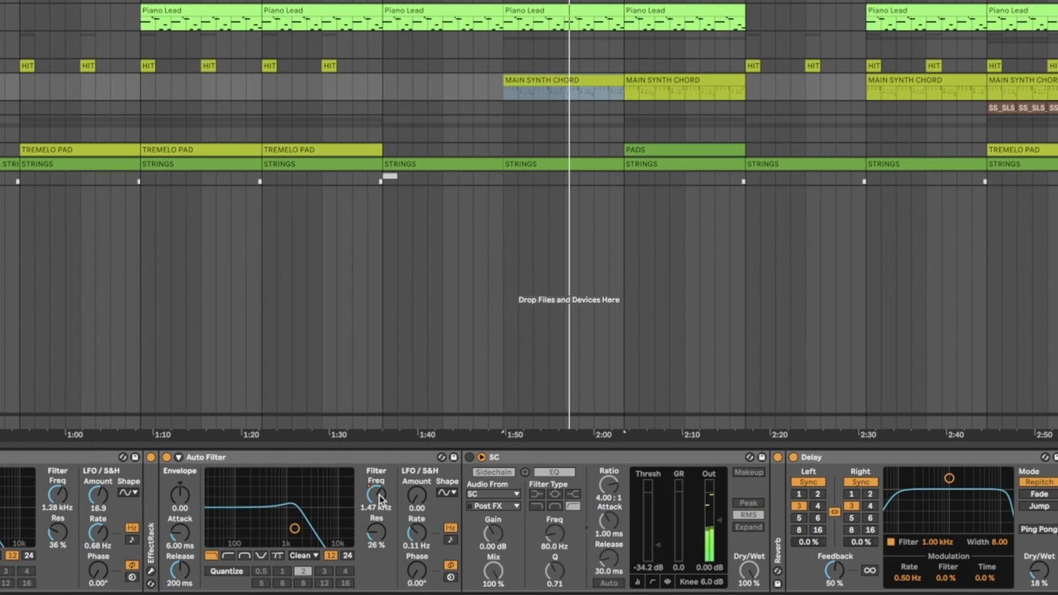
left_click(469, 458)
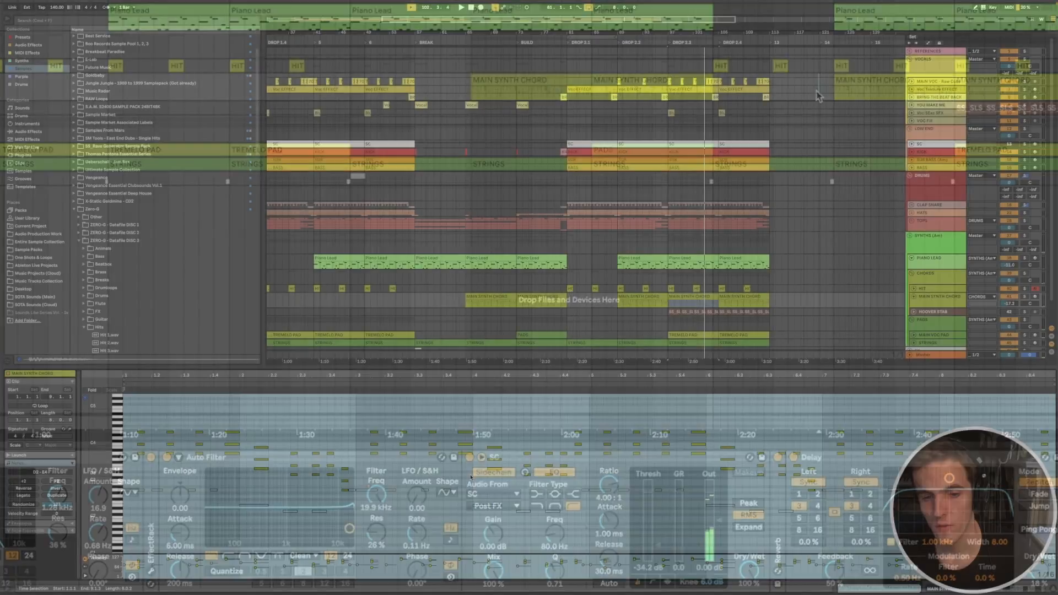
Step: Arm and solo the MAIN SYNTH CHORD track, then play it together with the soloed KICK in DROP 2.3
scroll(231, 449, "up", 5)
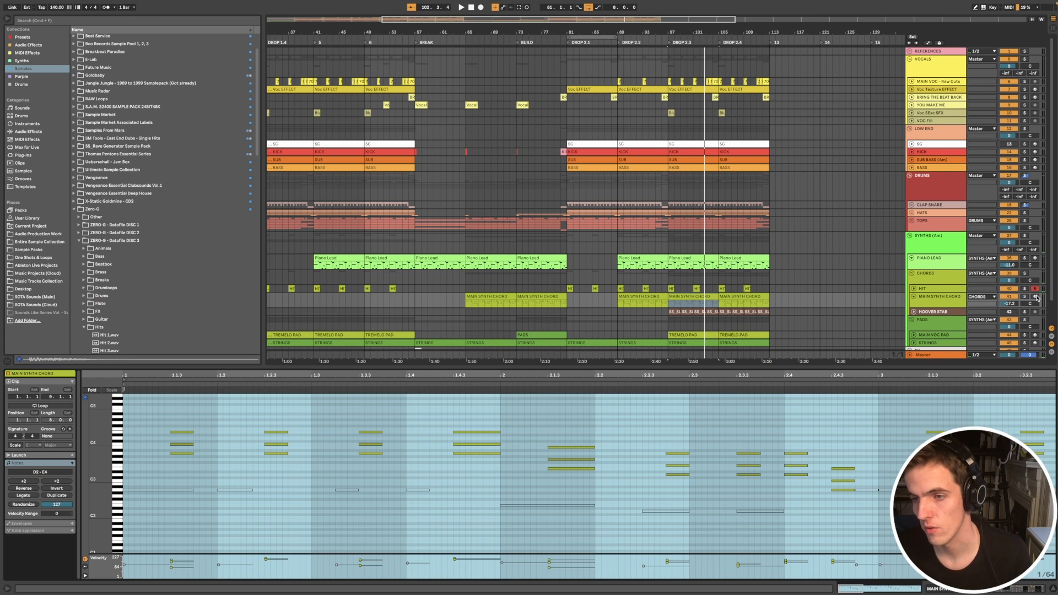
left_click(1035, 297)
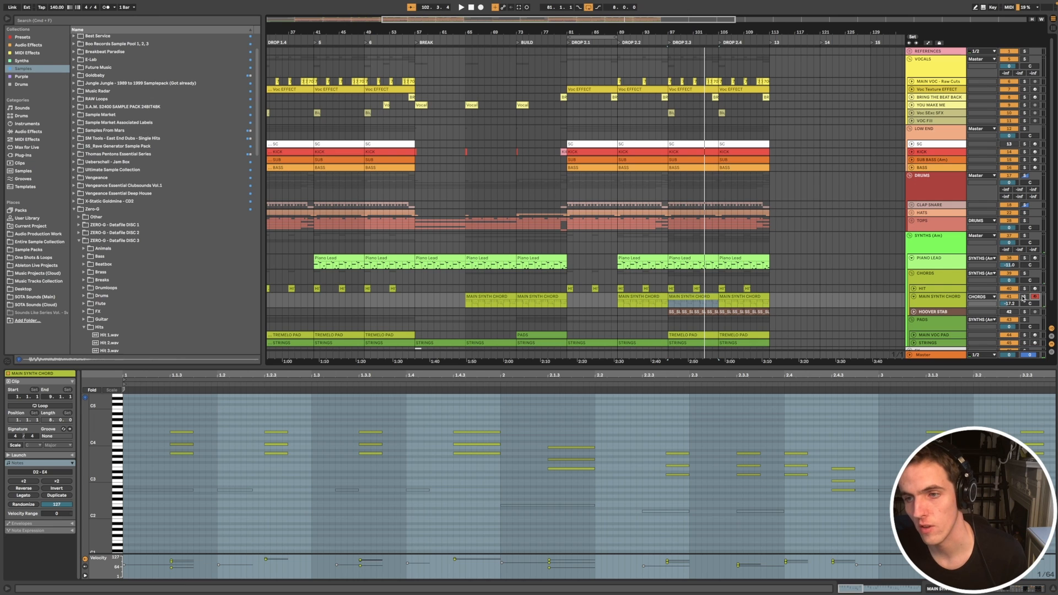
left_click(1023, 297)
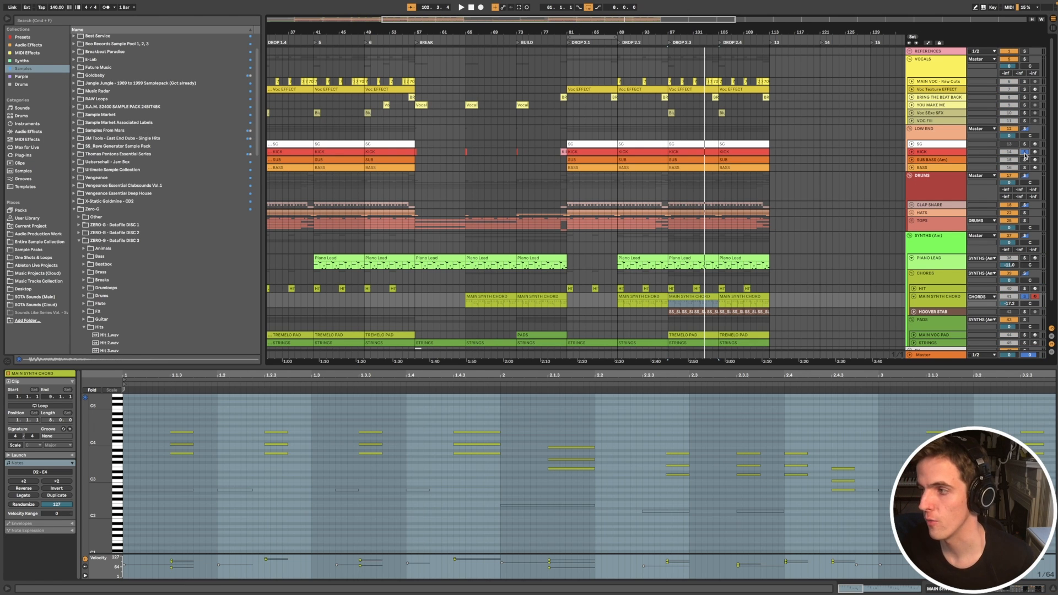
key("space")
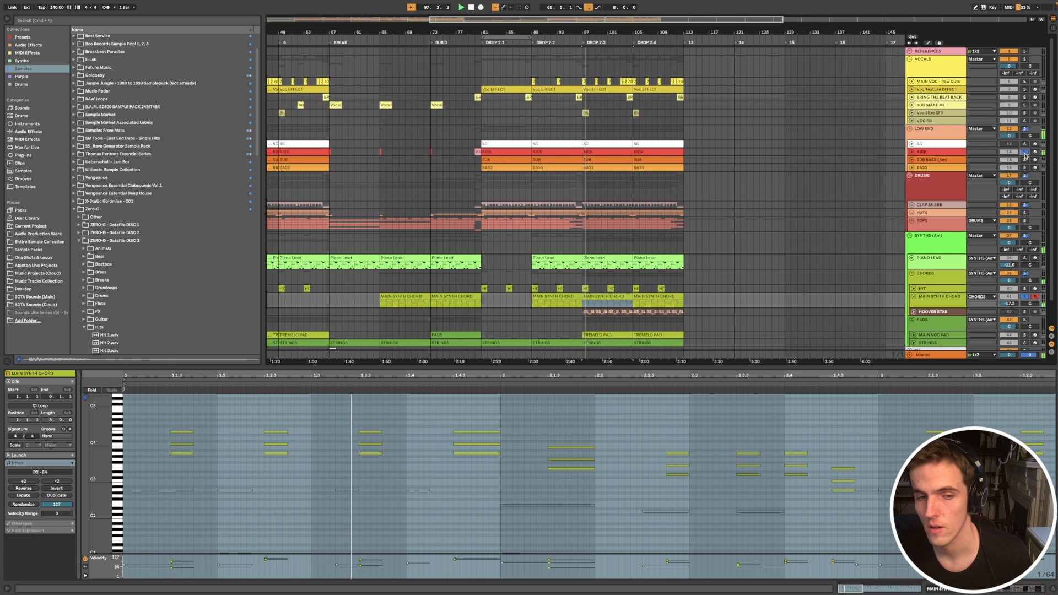
Step: Select all notes of the MAIN SYNTH CHORD clip and add TOPS to the soloed tracks during playback
scroll(811, 421, "down", 3)
left_click(811, 421)
key("super+a")
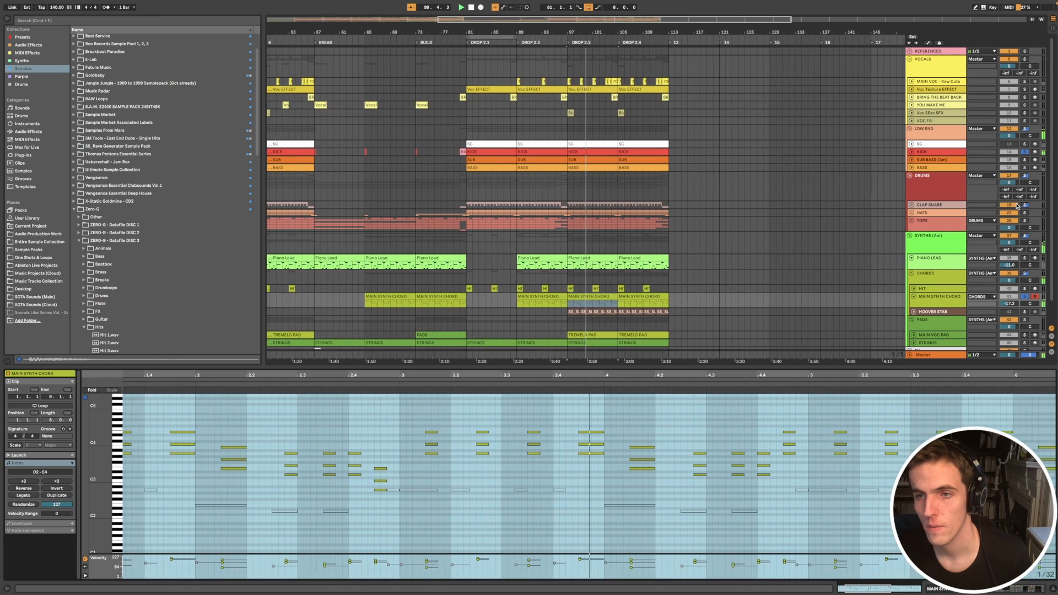
left_click(1026, 221)
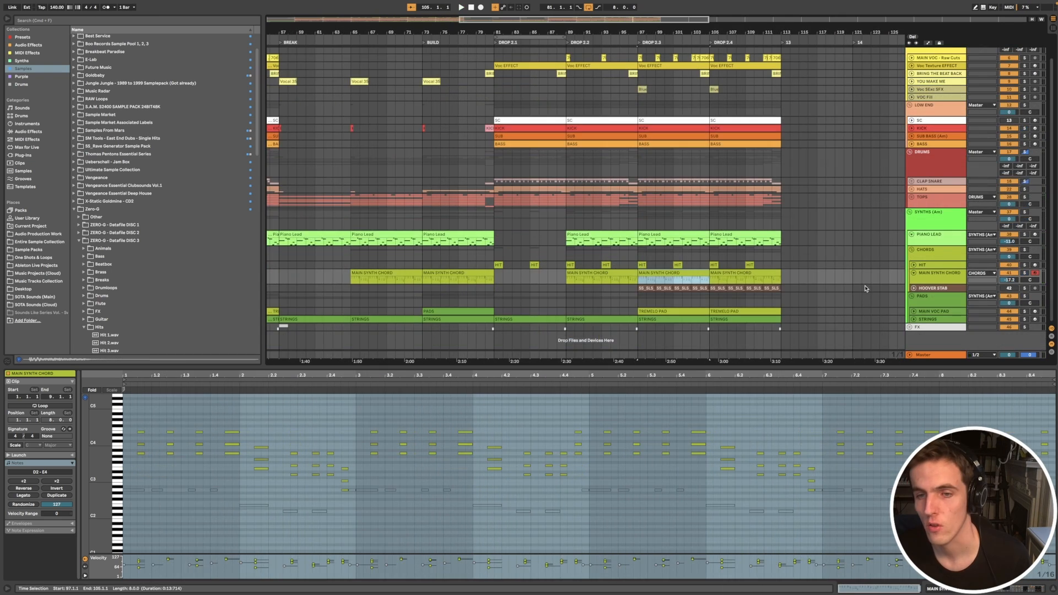
double_click(933, 276)
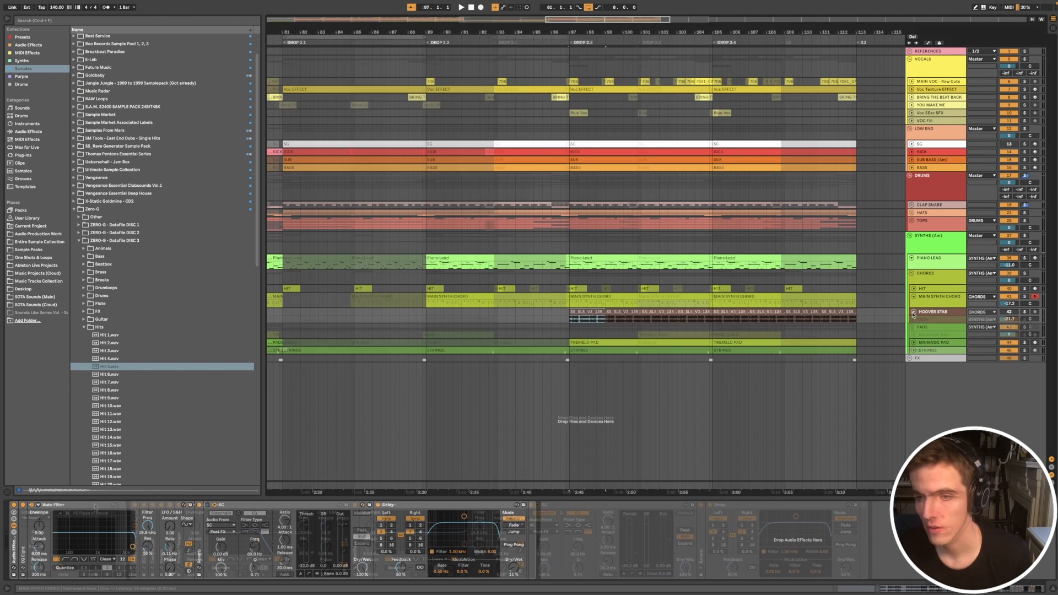
Step: Select the HOOVER STAB track and fold it, showing its clips in DROP 2.3 and DROP 2.4
left_click(937, 322)
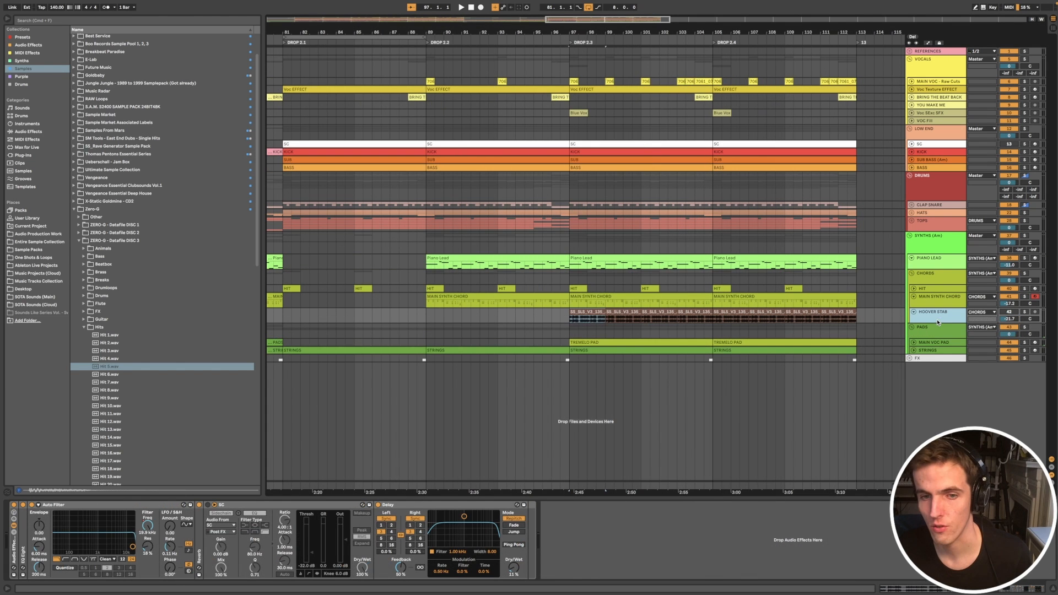
left_click(914, 312)
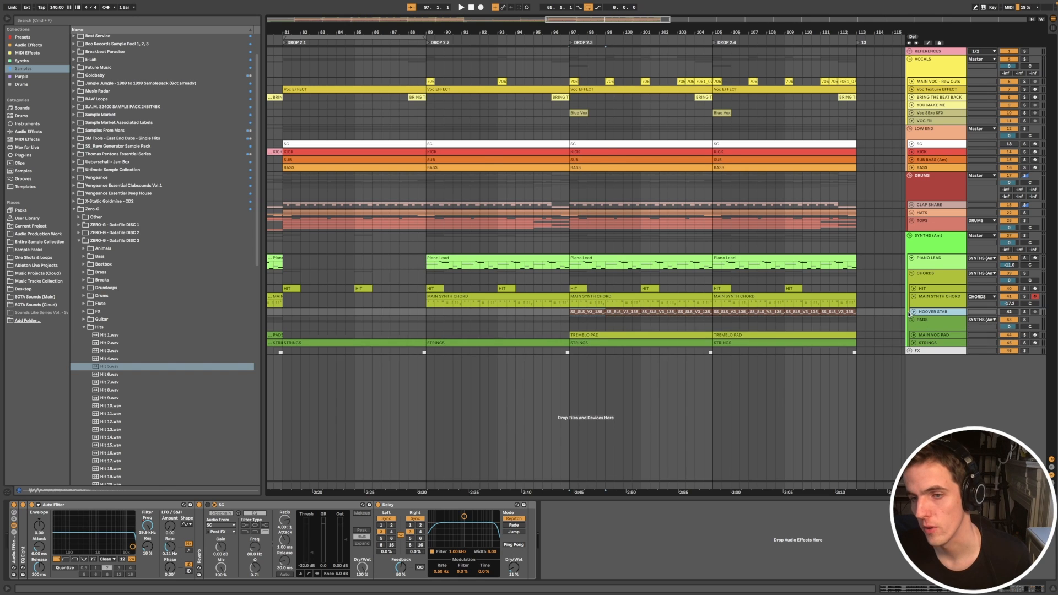
scroll(792, 331, "down", 3)
left_click(663, 310)
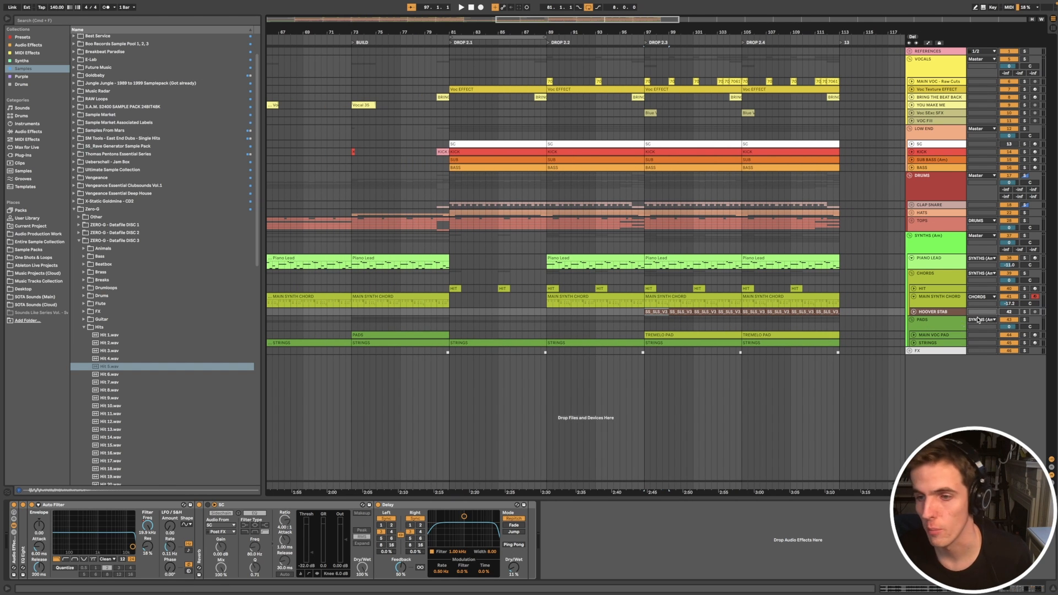
Step: Solo and unfold the HOOVER STAB track, and fold the MAIN SYNTH CHORD track
left_click(1025, 312)
left_click(913, 313)
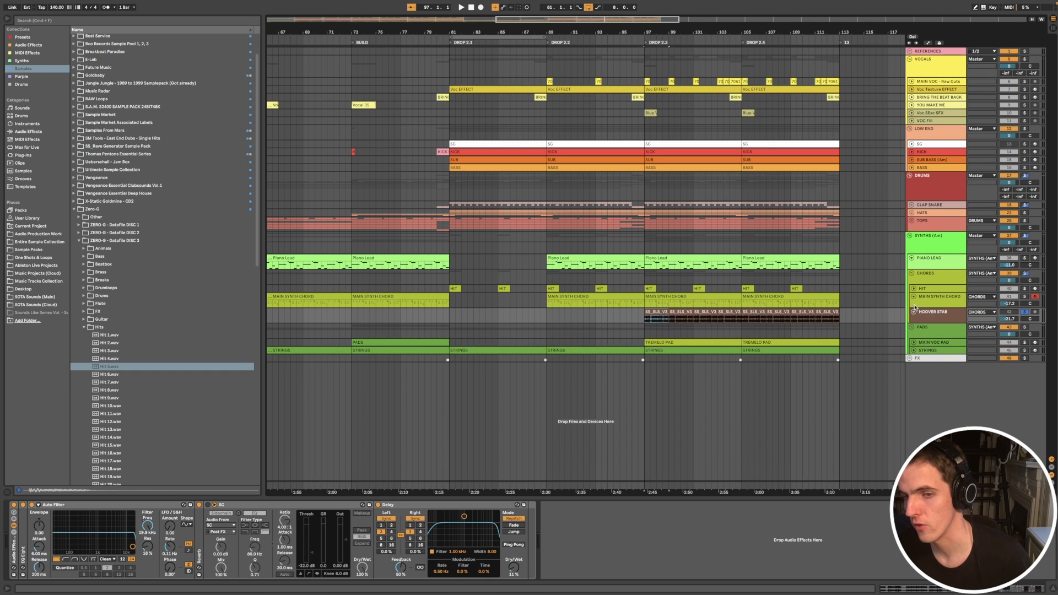
left_click(914, 297)
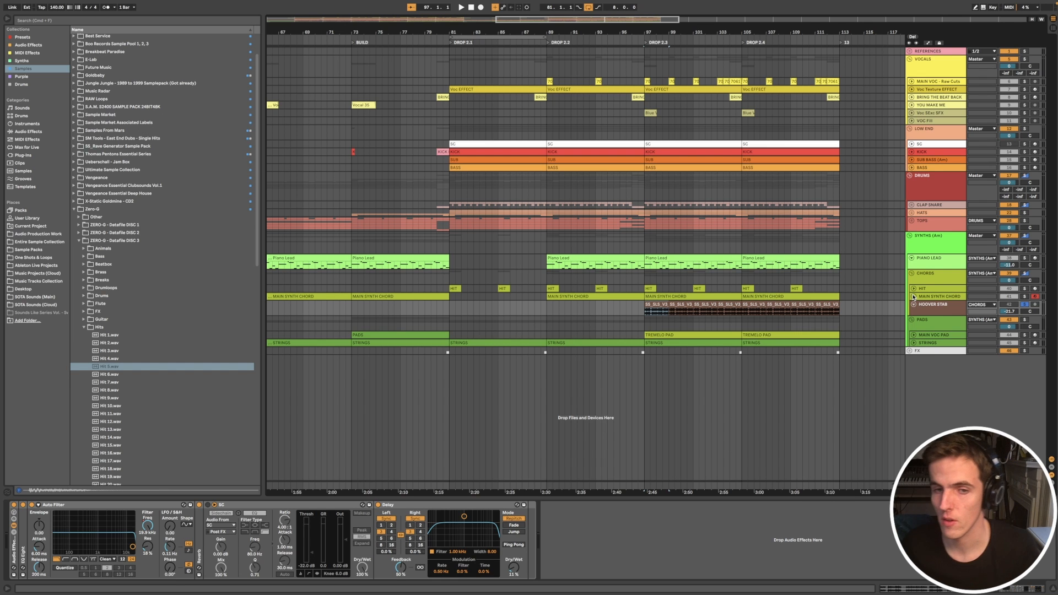
Step: Audition the Mental Fit Hoover Lead Loop clips across DROP 2.3 and DROP 2.4, and select the HOOVER STAB track
scroll(689, 353, "up", 5)
scroll(689, 354, "right", 2)
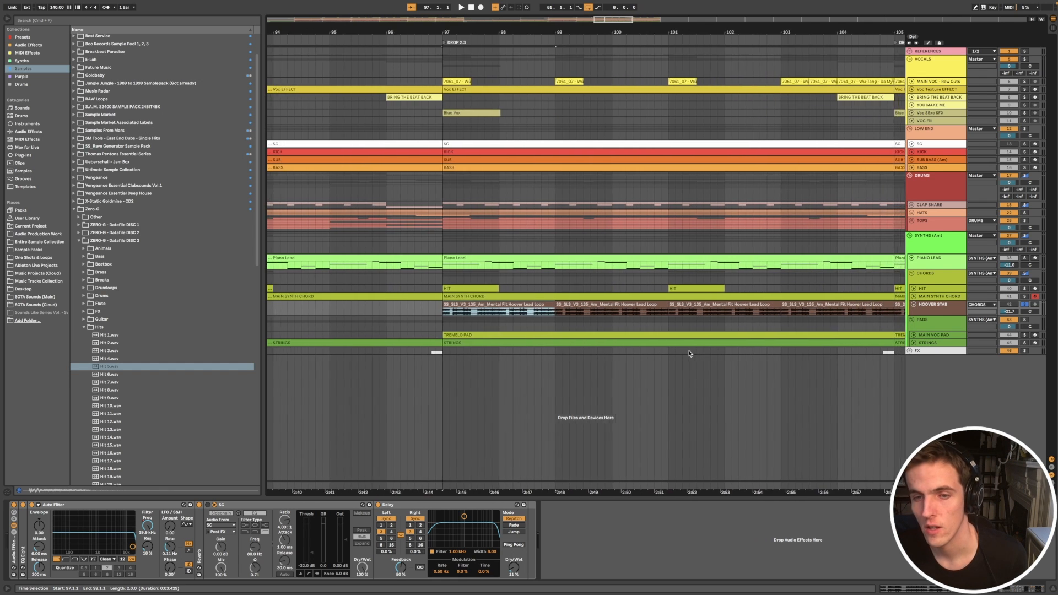
scroll(688, 353, "down", 2)
scroll(691, 351, "down", 3)
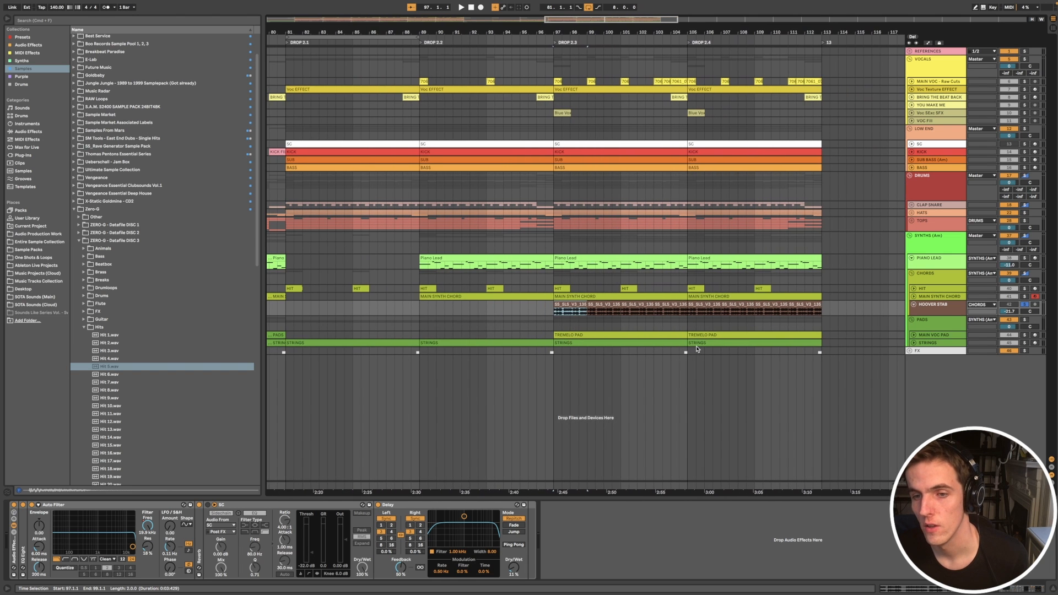
scroll(577, 302, "up", 3)
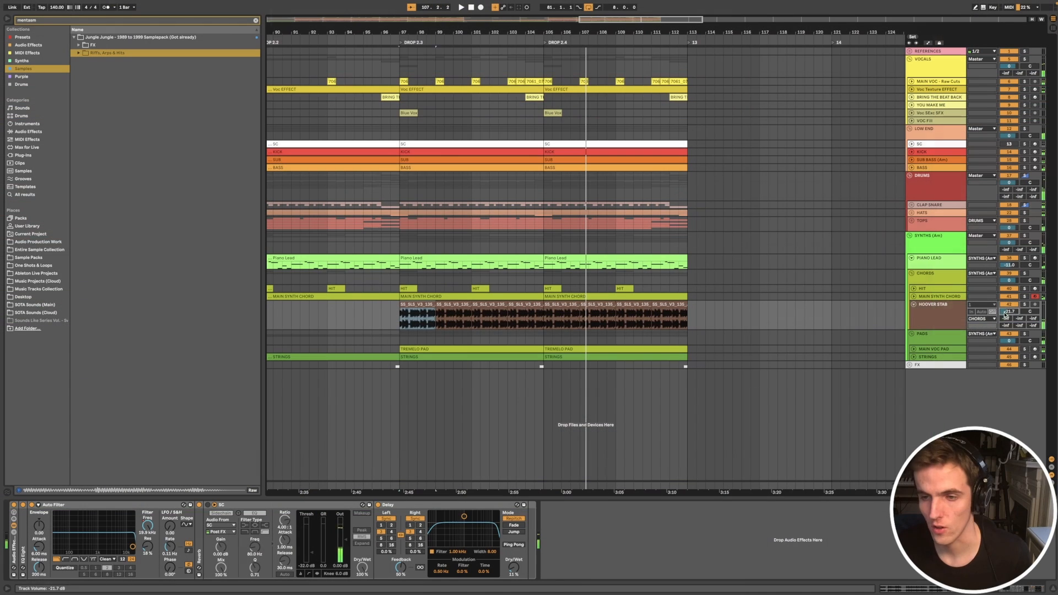
left_click(941, 317)
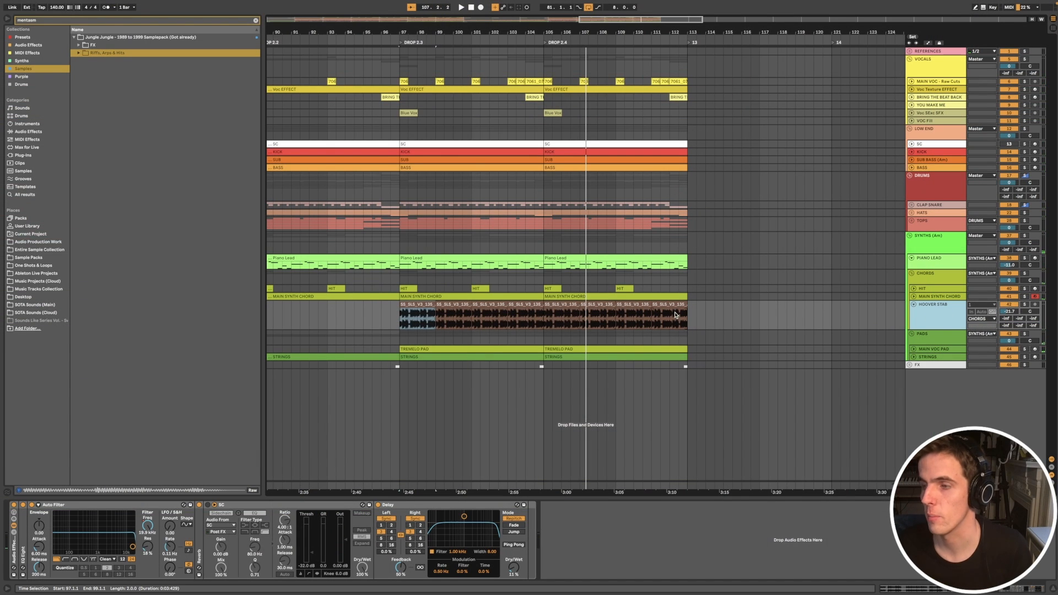
Step: Select the two-bar range from bar 97 to bar 99 on the HOOVER STAB track
scroll(483, 302, "left", 3)
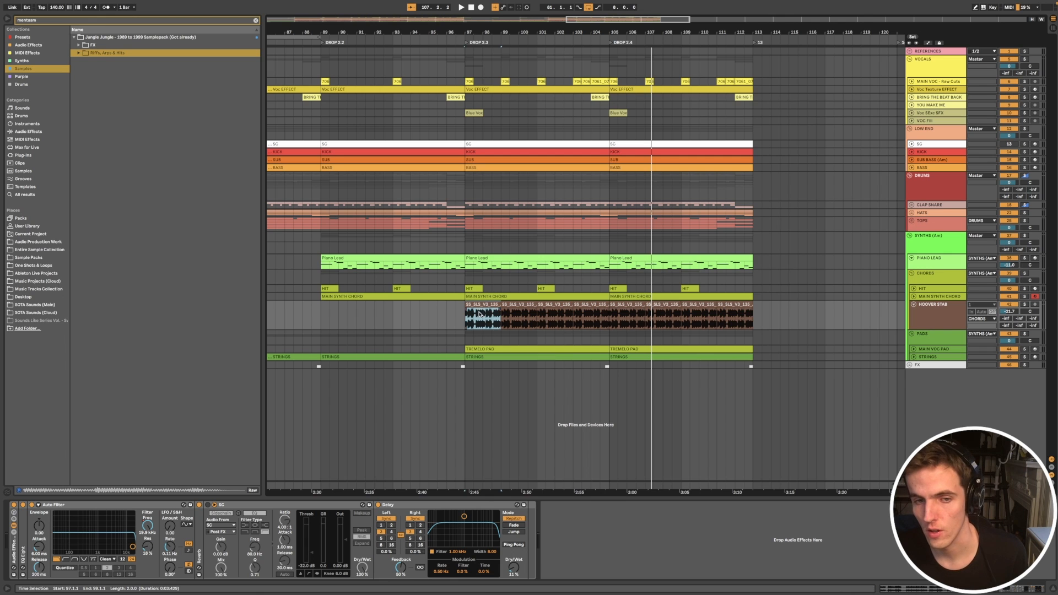
scroll(480, 314, "up", 5)
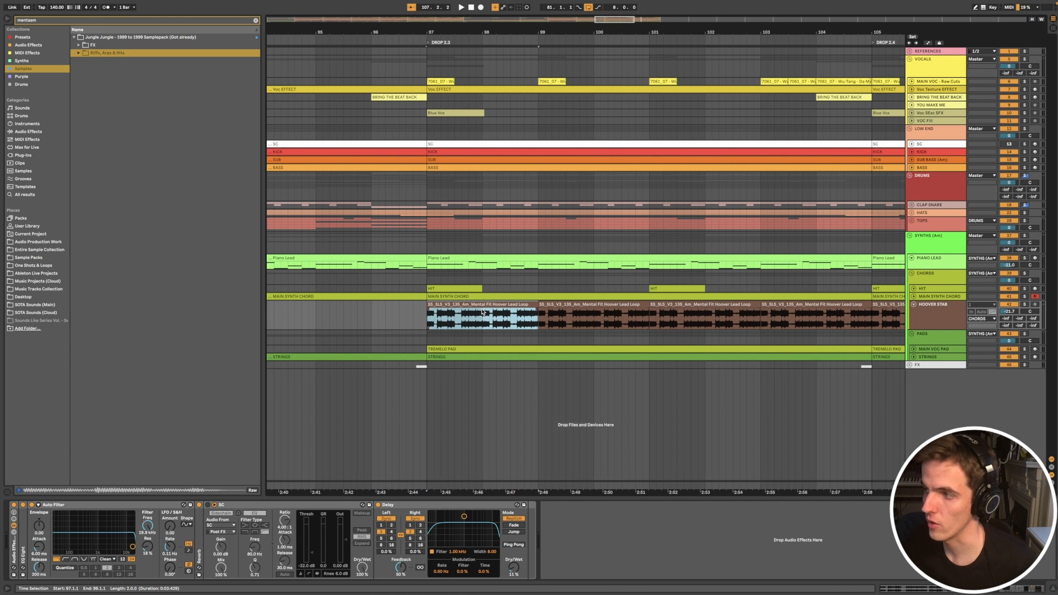
left_click(427, 325)
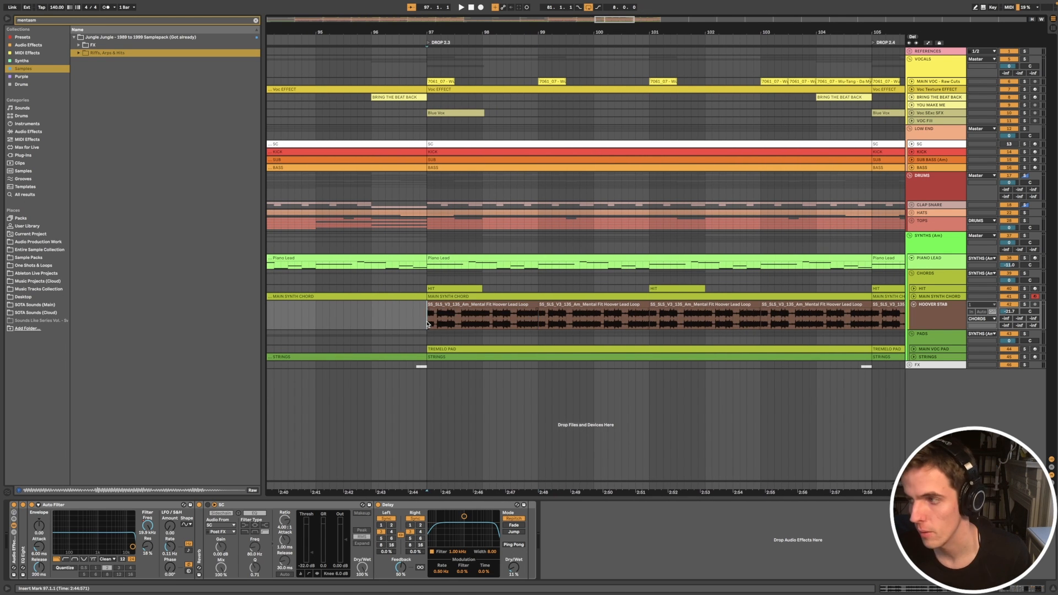
left_click_drag(427, 324, 539, 324)
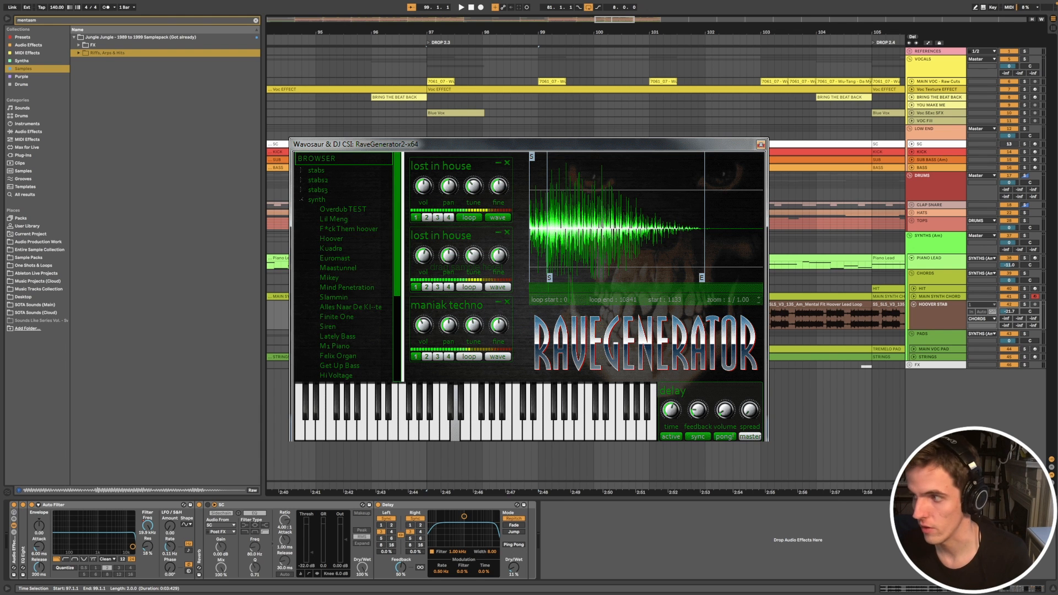
Step: Search the browser for "rave generator" and look through the Stabs 2 samples of the SS_Rave Generator Sample Pack
left_click_drag(40, 21, 3, 22)
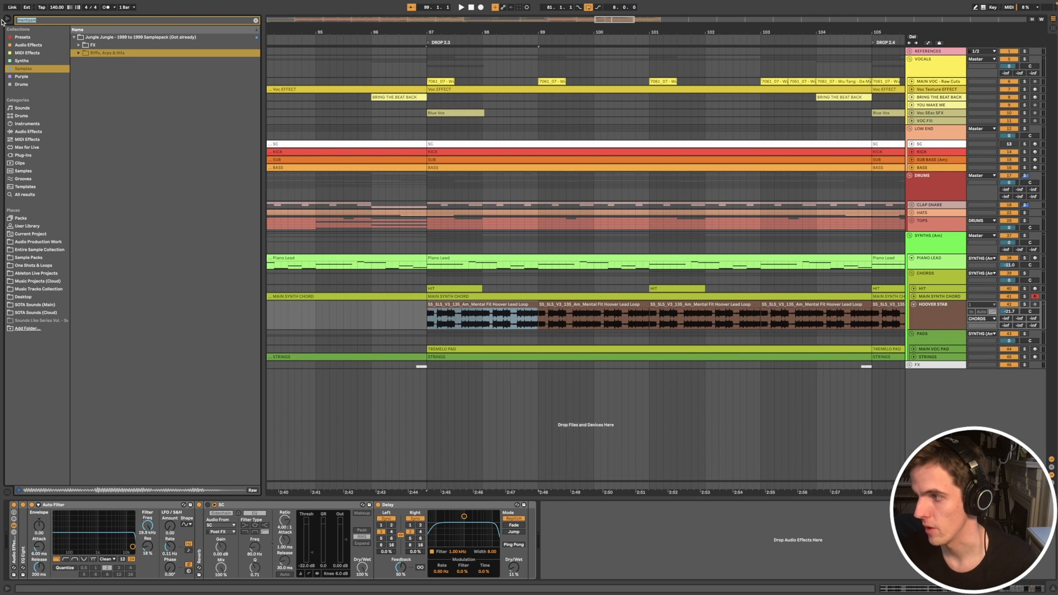
type("rave generator")
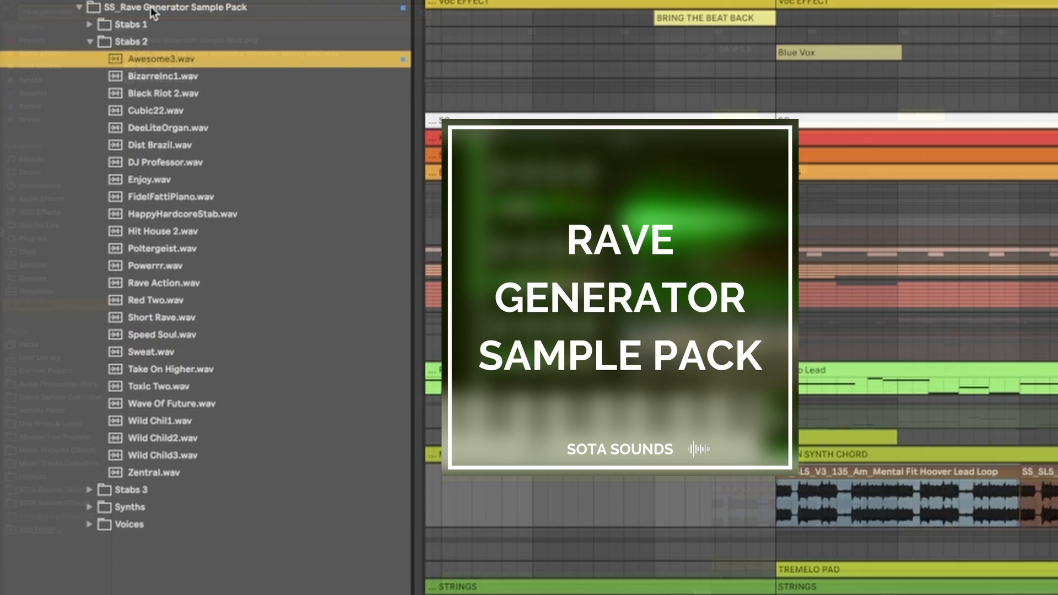
key("Down")
key("Down")
key("Down")
key("Down")
key("Down")
key("Down")
key("Down")
key("Down")
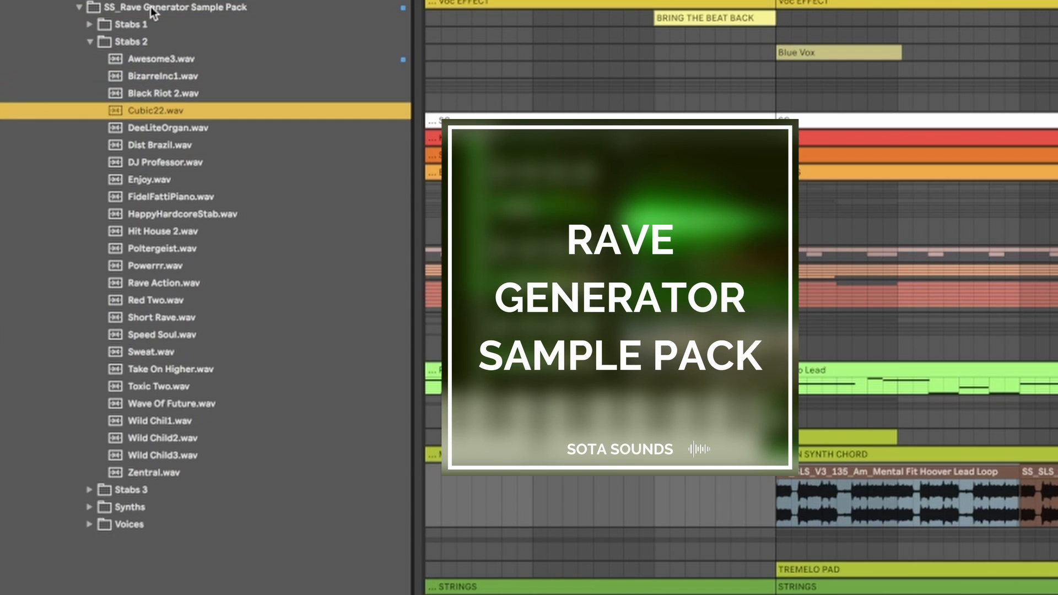
key("Down")
key("Down")
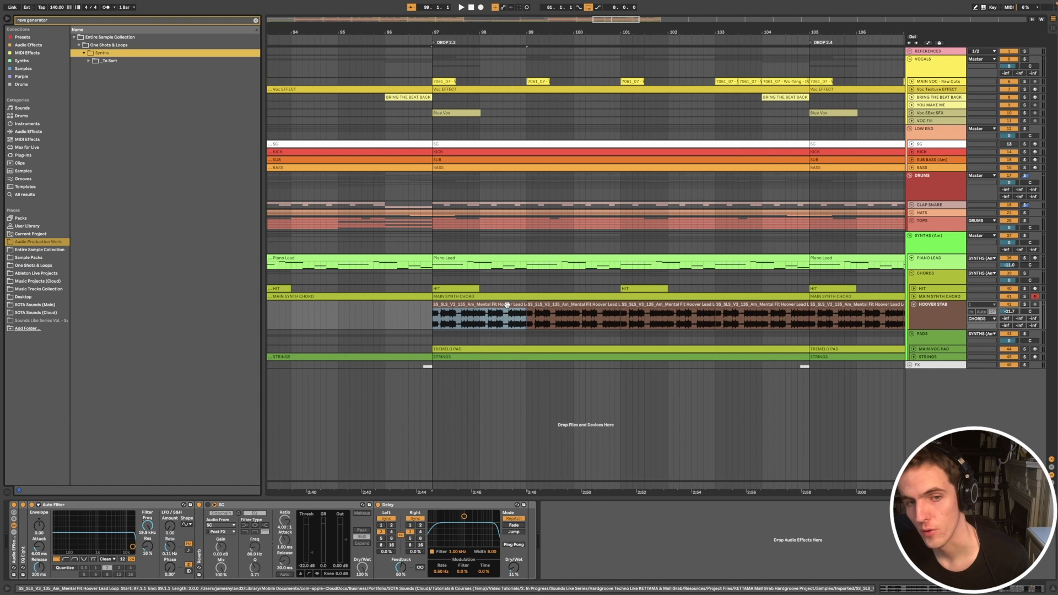
Step: Select the first Mental Fit Hoover Lead Loop clip in DROP 2.3 and view it within the surrounding drop
left_click(509, 312)
scroll(510, 311, "up", 4)
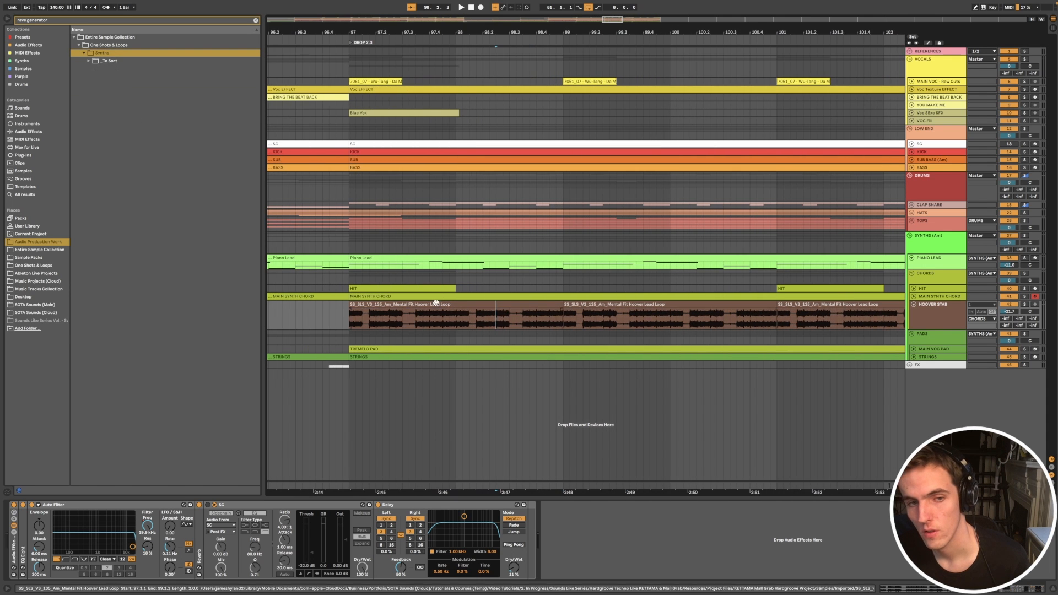
left_click(419, 305)
scroll(420, 305, "down", 2)
scroll(430, 304, "down", 2)
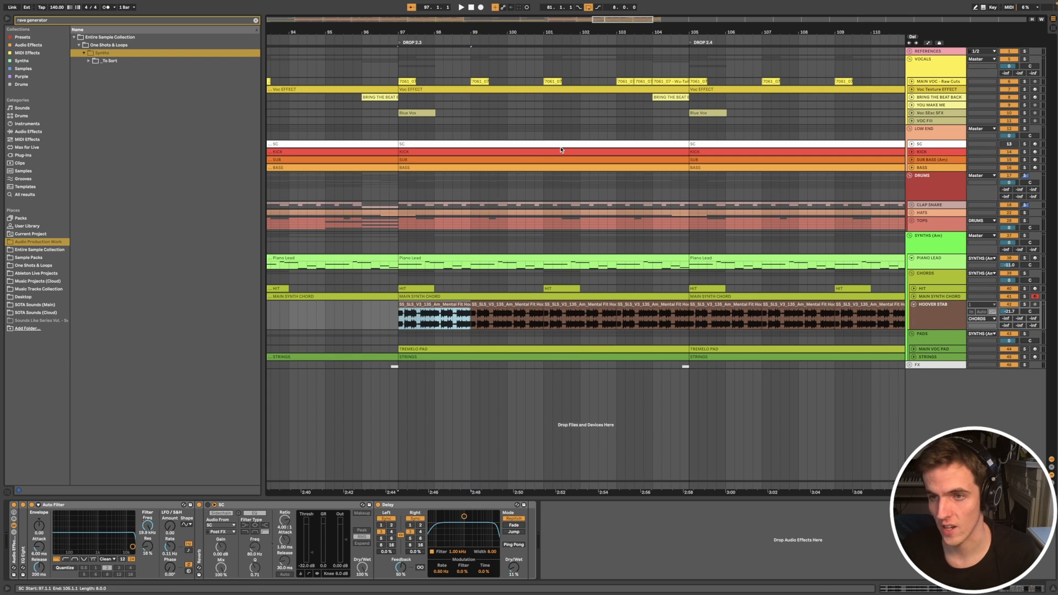
left_click(546, 169)
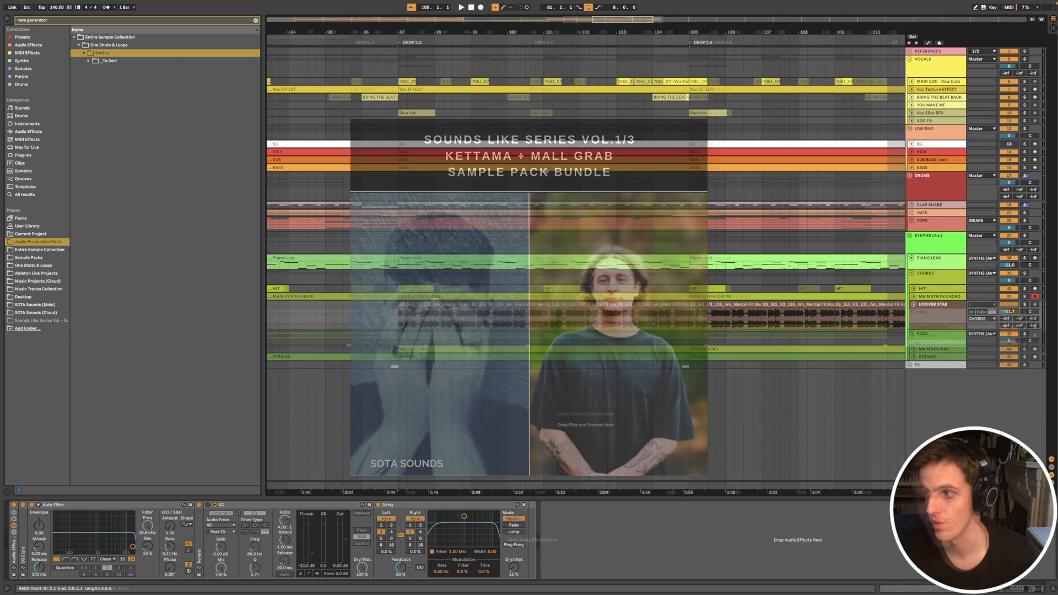
left_click(665, 323)
Step: Find the PADS clip in the opening BUILD section and unfold the MAIN VOC PAD track
scroll(658, 322, "down", 1)
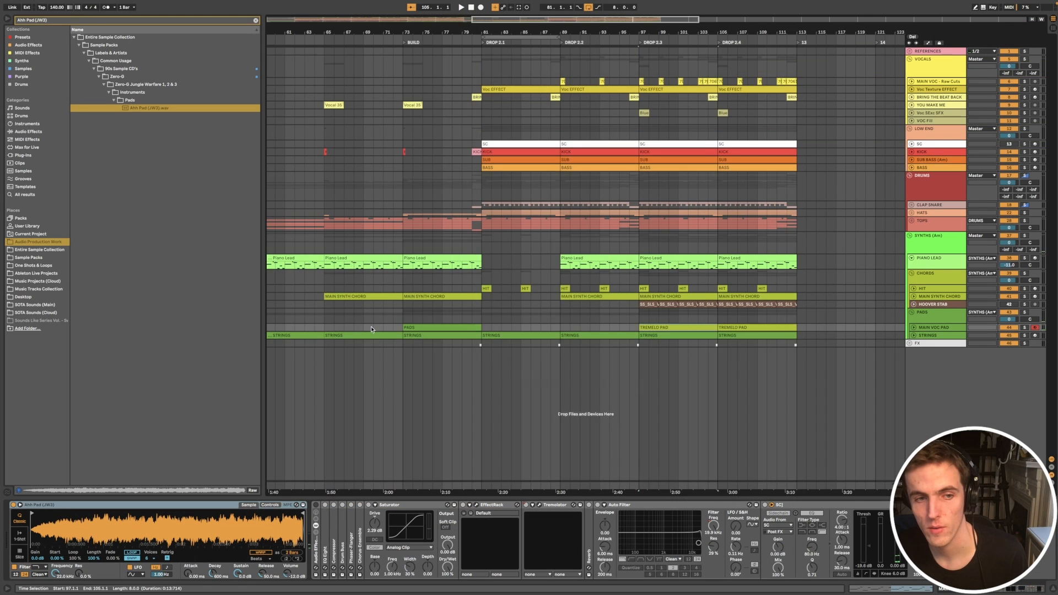
scroll(380, 330, "left", 10)
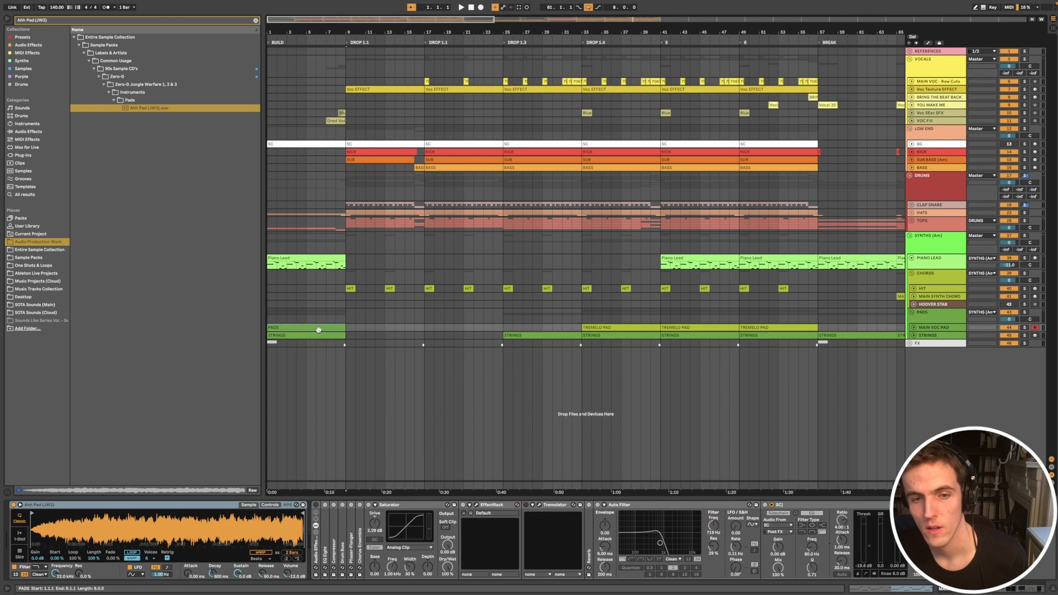
key("z")
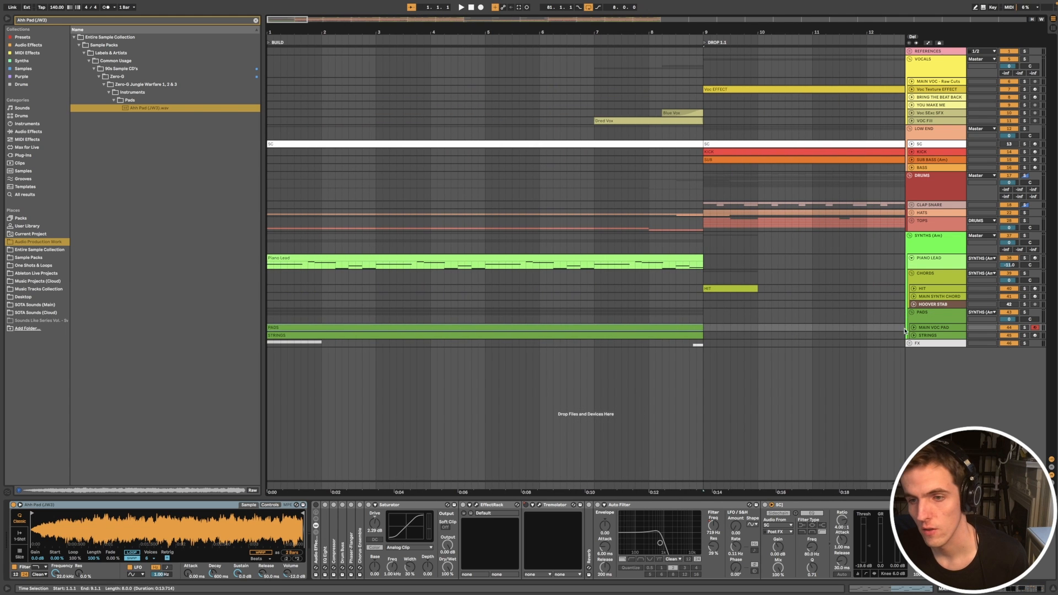
left_click(914, 327)
scroll(803, 337, "down", 5)
left_click(470, 328)
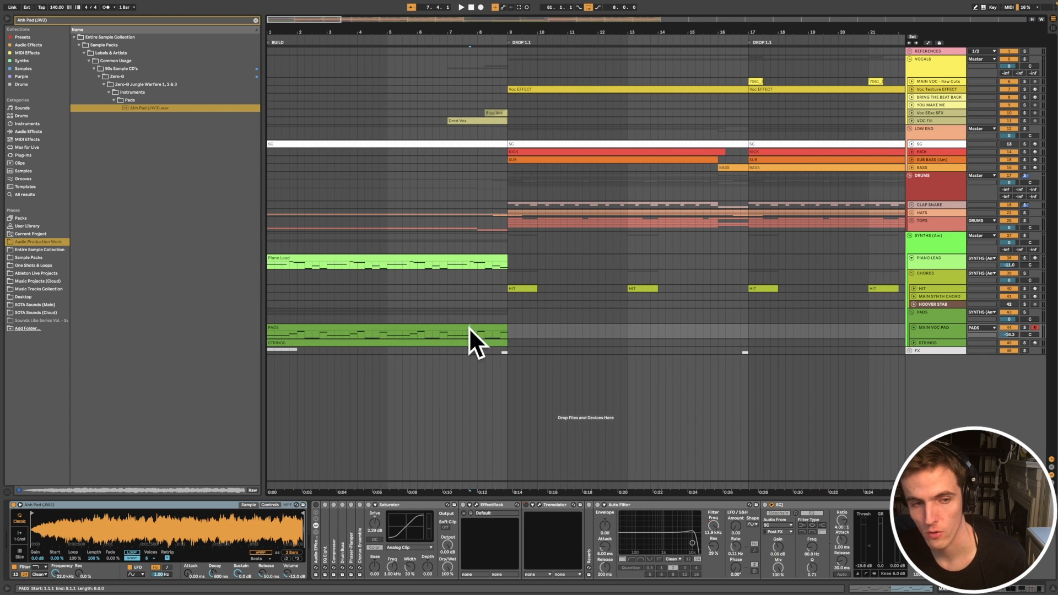
Step: Toggle the MAIN VOC PAD effect rack, then play the PADS clip in BUILD with the track soloed
left_click(315, 505)
left_click(331, 327)
key("space")
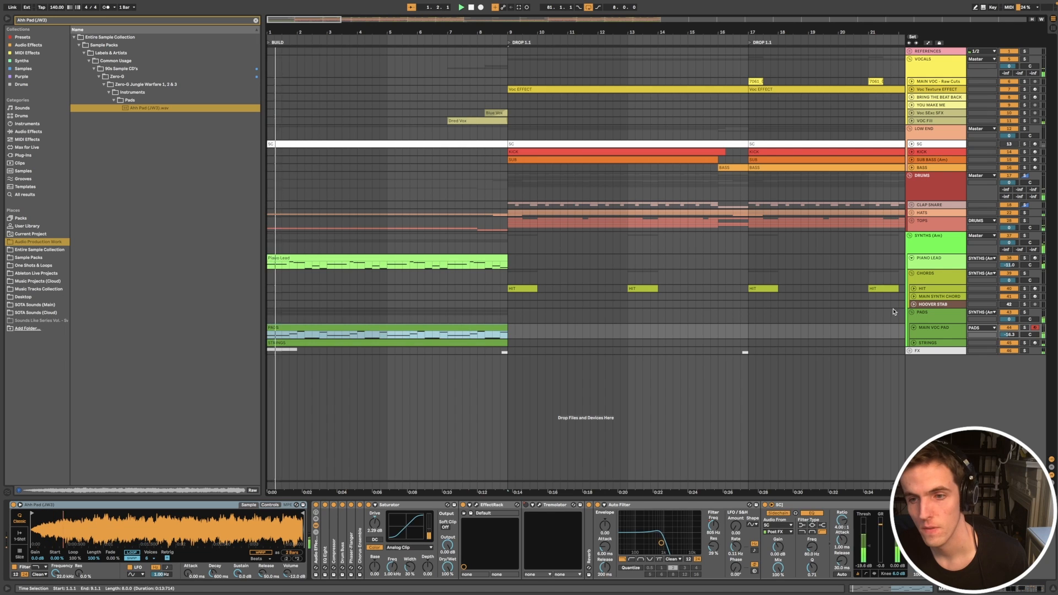
left_click(1024, 328)
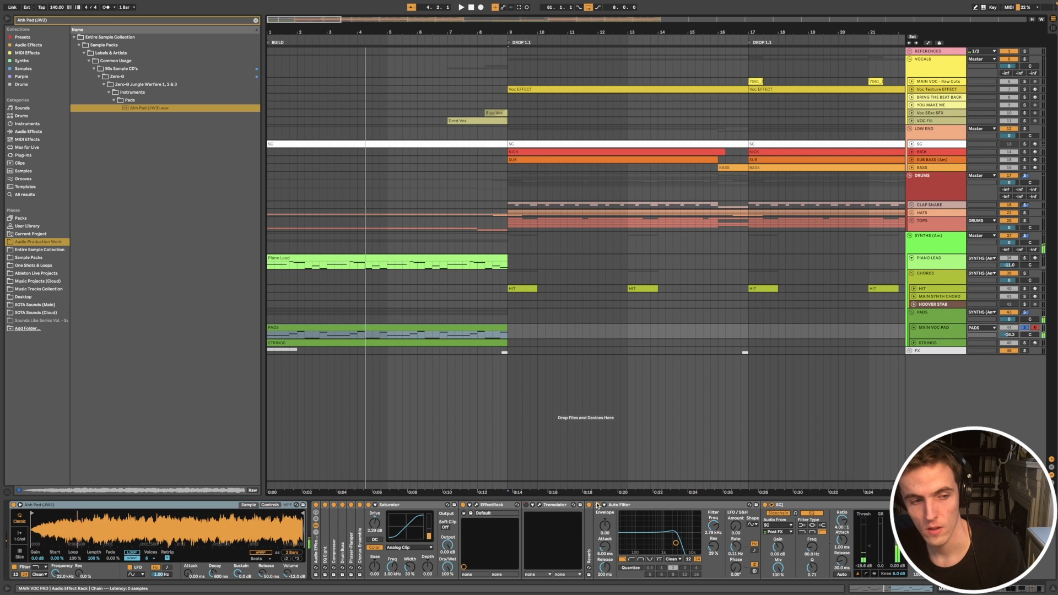
Step: Open the notes of the PADS clip in the opening BUILD and audition them with the note view zoomed out
double_click(308, 327)
key("space")
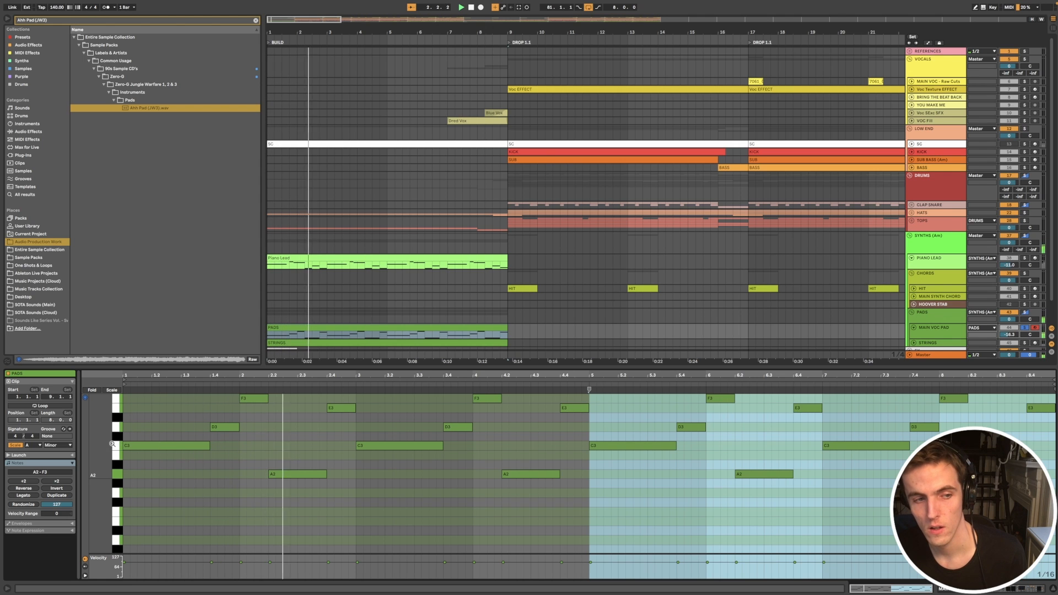
left_click_drag(100, 445, 87, 445)
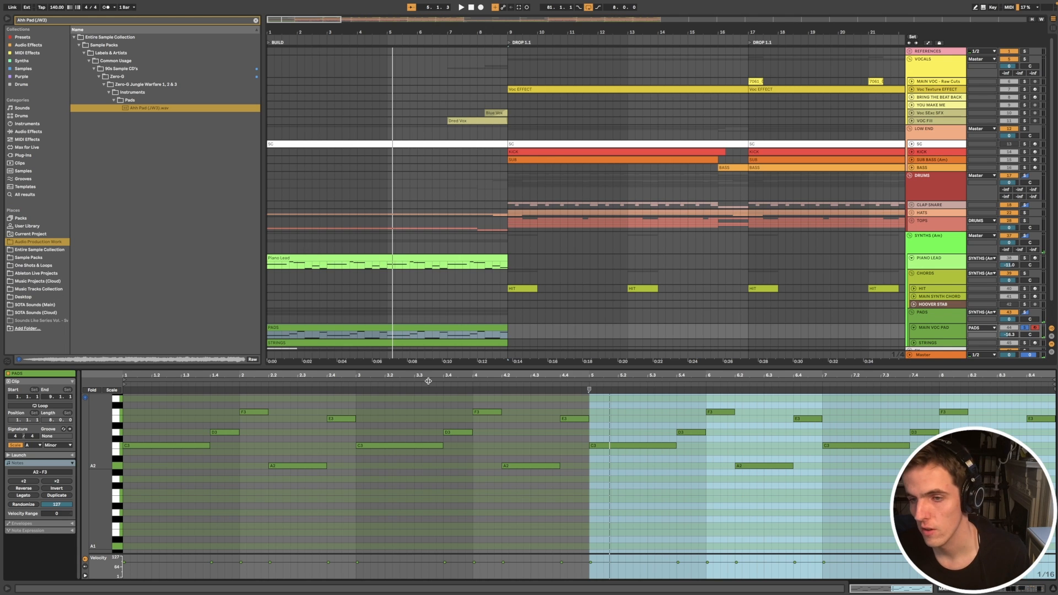
key("space")
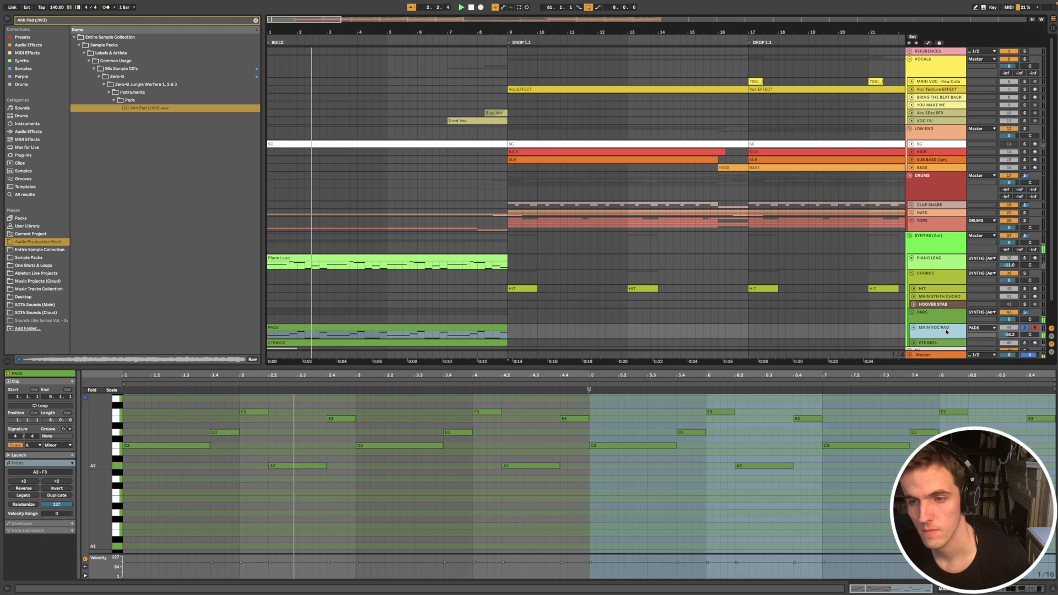
Step: Show the MAIN VOC PAD device chain again and play the opening PADS clip in the full mix, unsoloed
key("shift+Tab")
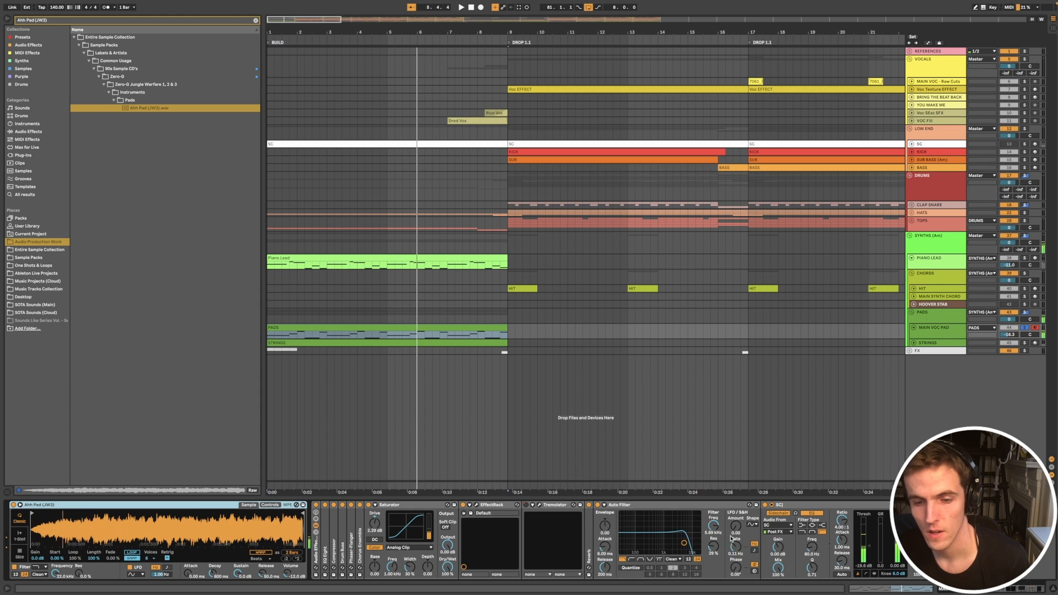
scroll(613, 353, "down", 2)
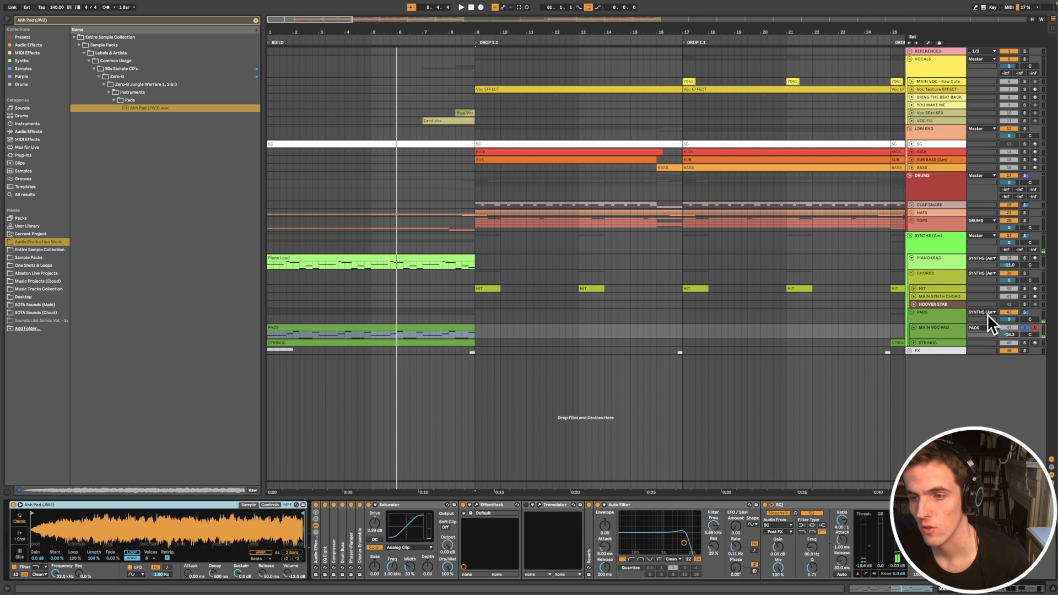
scroll(799, 302, "down", 3)
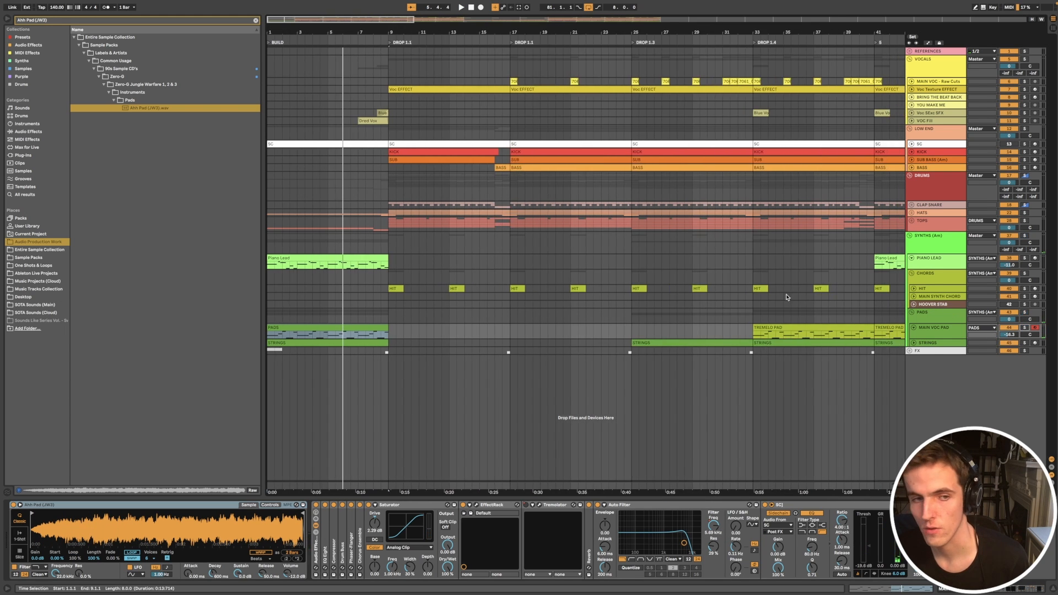
left_click(369, 329)
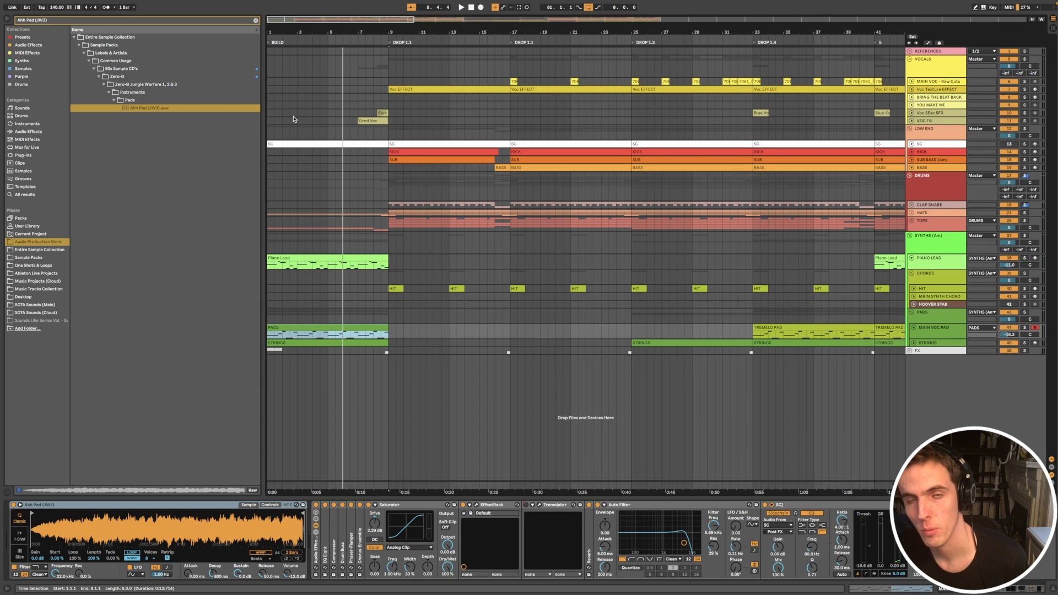
key("space")
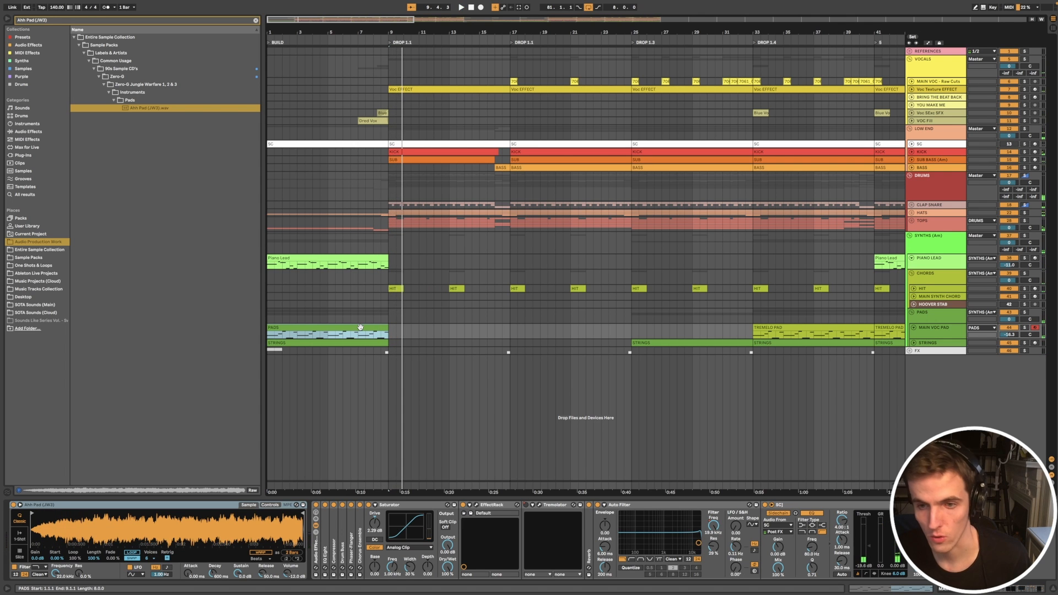
Step: Locate the PADS clip in the second BUILD, then select the TREMELO PAD clip in DROP 1.4 and the MAIN VOC PAD track
key("minus")
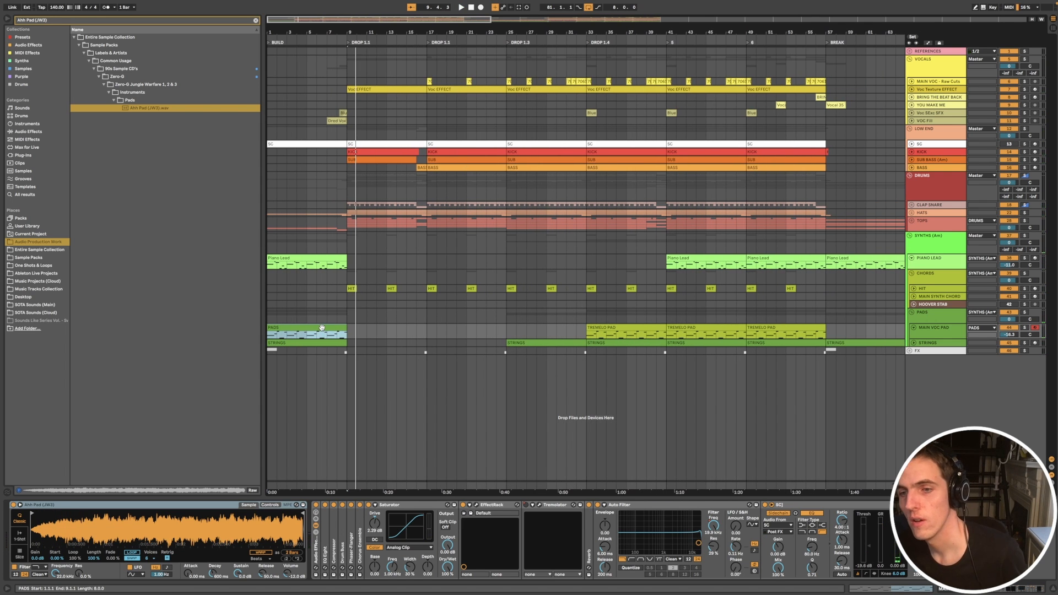
key("minus")
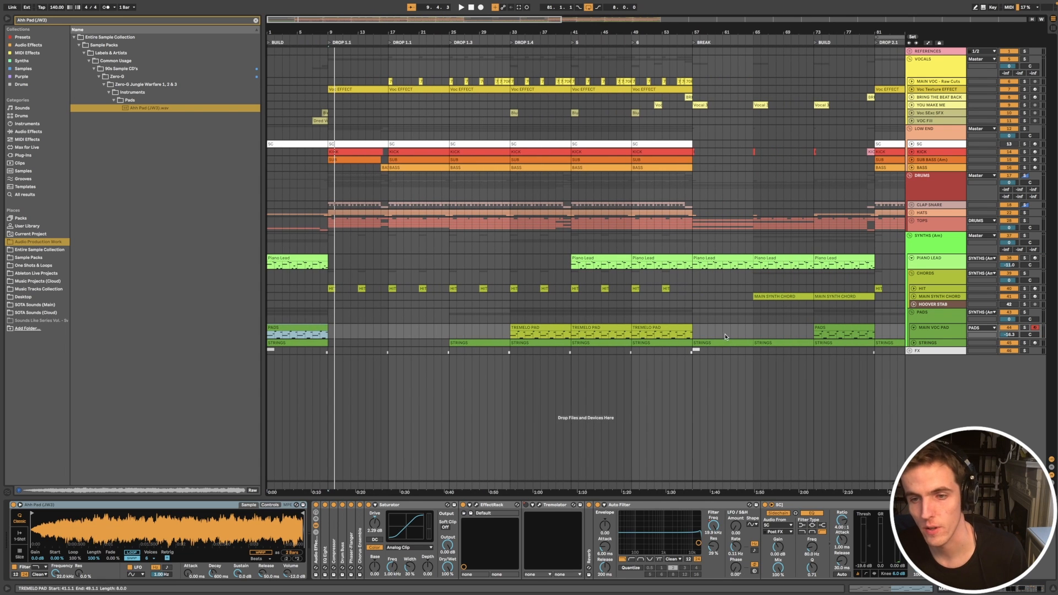
left_click(829, 324)
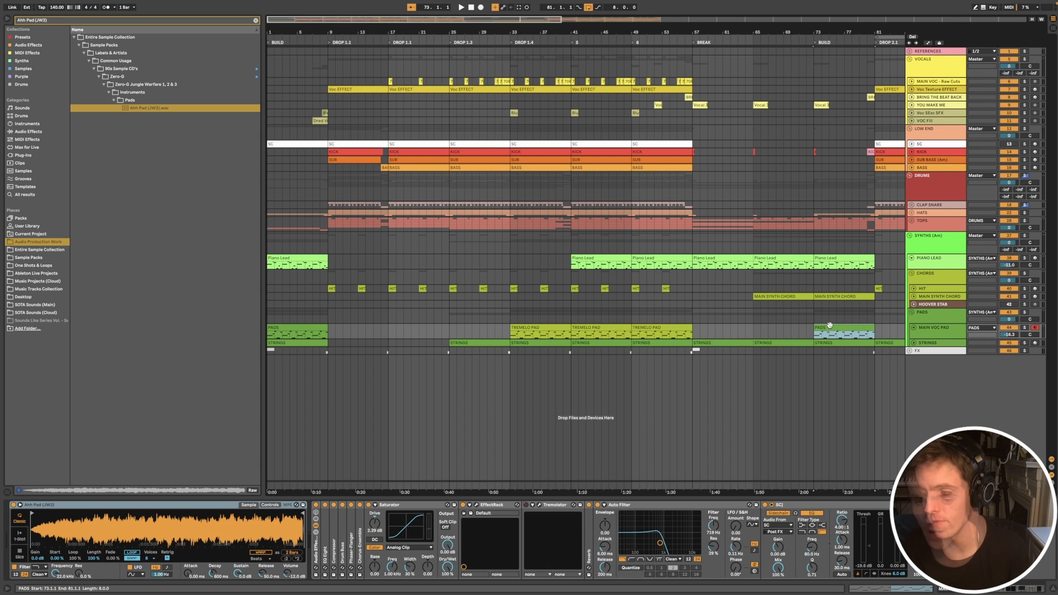
left_click(547, 329)
left_click(946, 334)
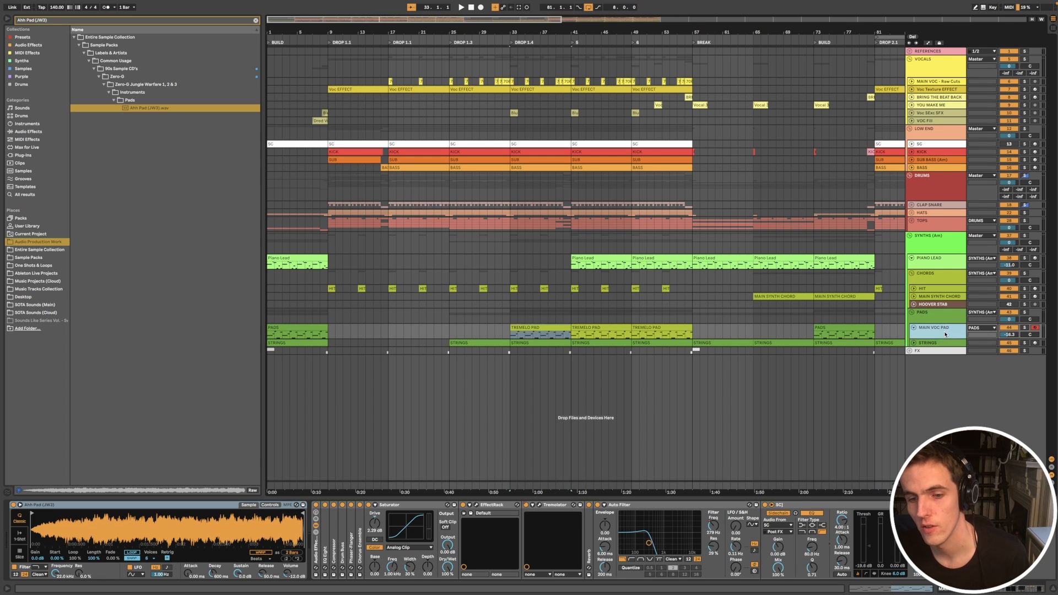
double_click(945, 335)
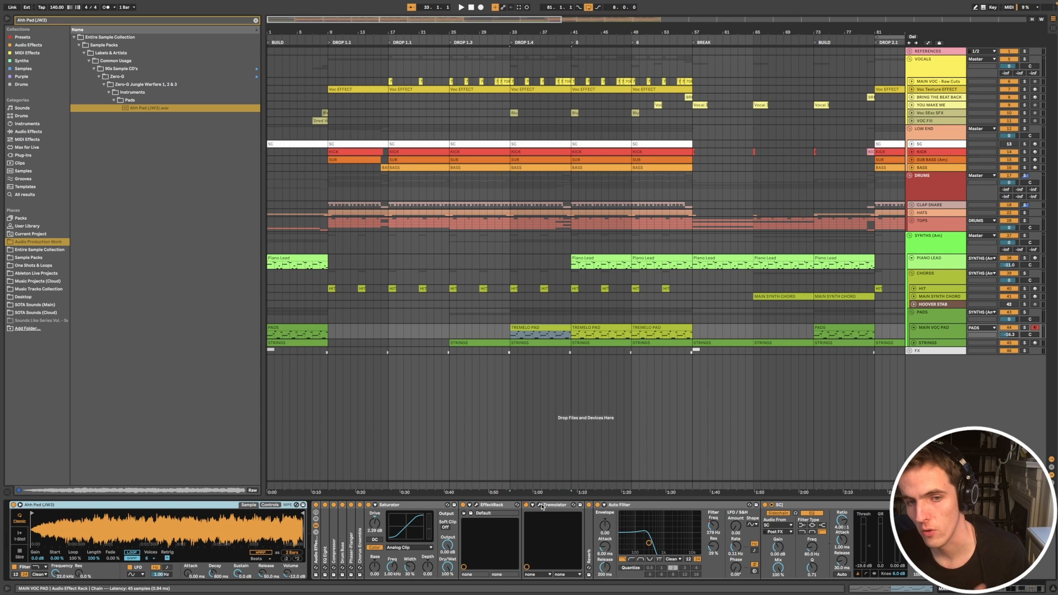
Step: Open Tremolator on MAIN VOC PAD, look through its 05 Simple Rhythms presets without changing 1-16th Acnt Sqr, and close the plugin window
left_click(539, 506)
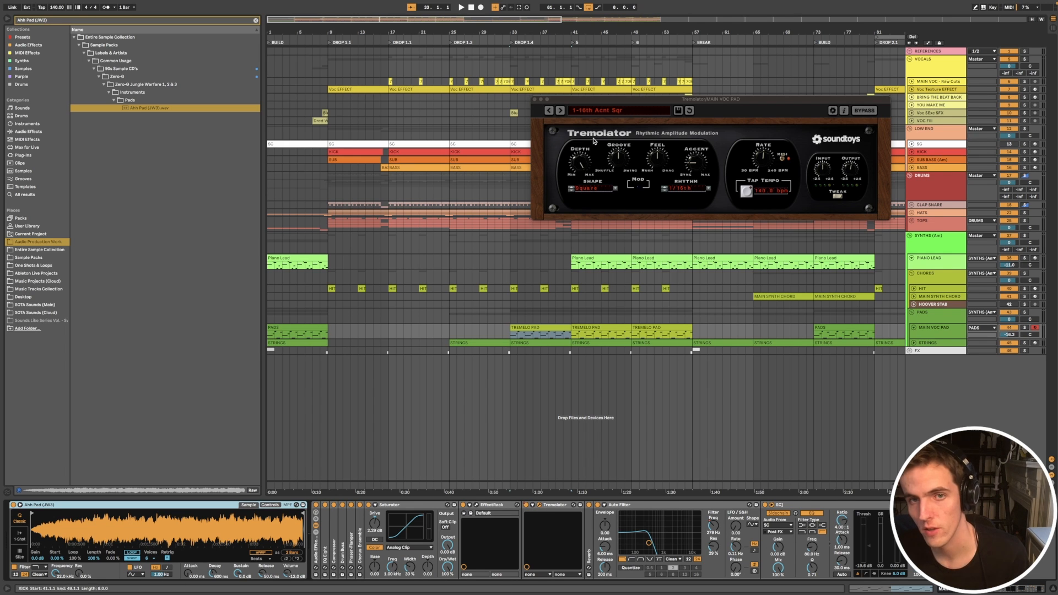
left_click_drag(617, 102, 536, 193)
left_click(530, 204)
mouse_move(534, 238)
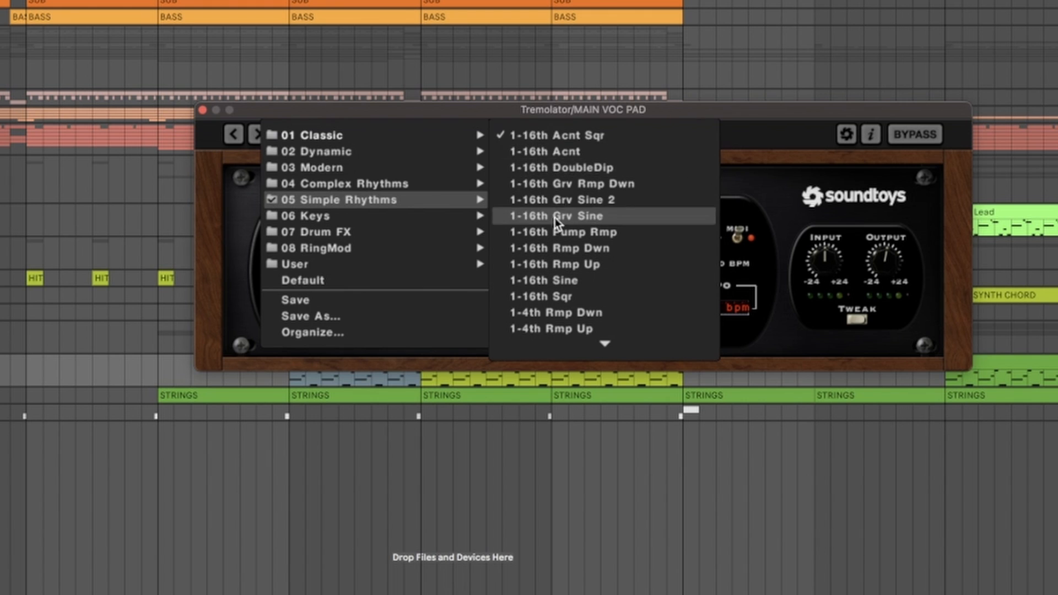
left_click(210, 154)
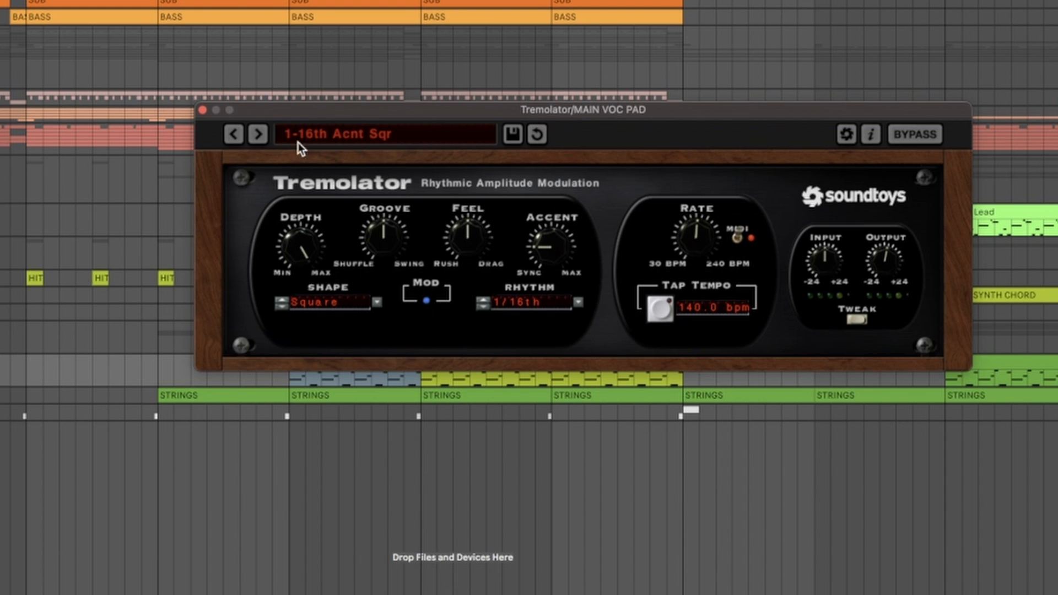
left_click(202, 109)
Step: Play the second TREMELO PAD clip with MAIN VOC PAD soloed, toggling Tremolator for comparison and re-enabling its automation
left_click(460, 355)
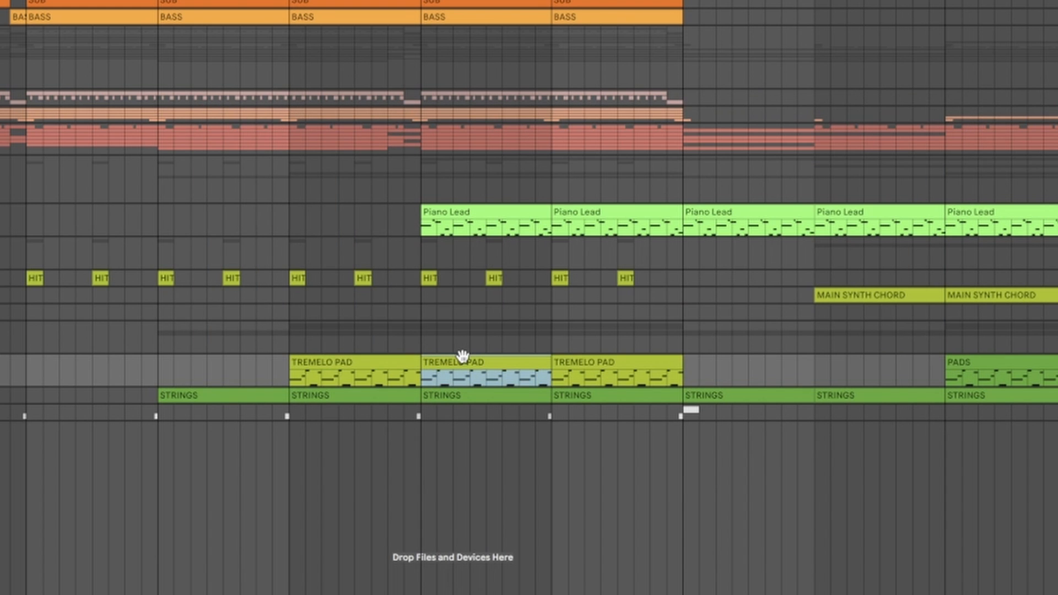
key("space")
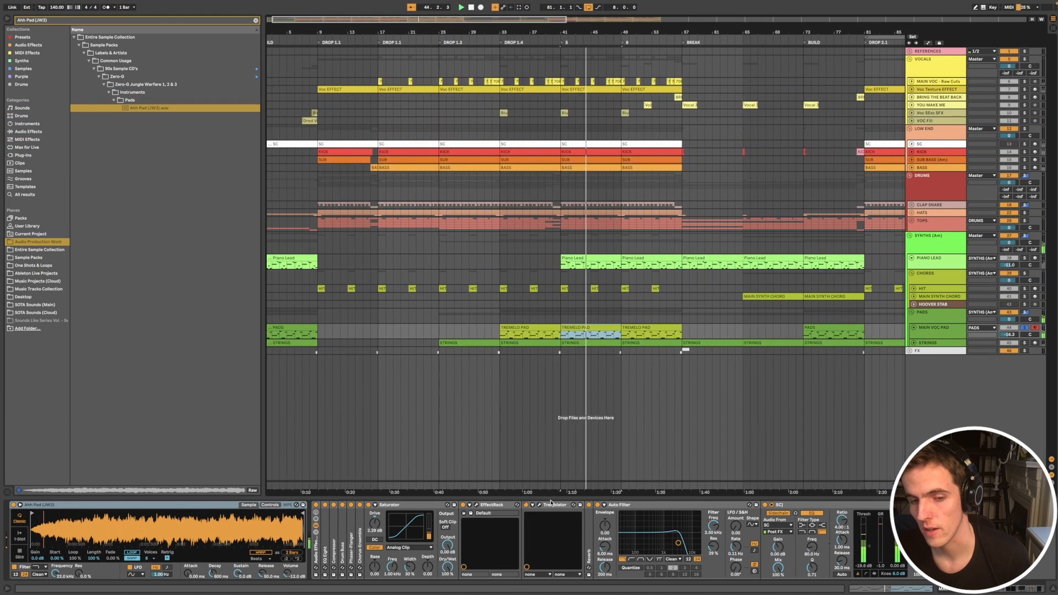
left_click(526, 505)
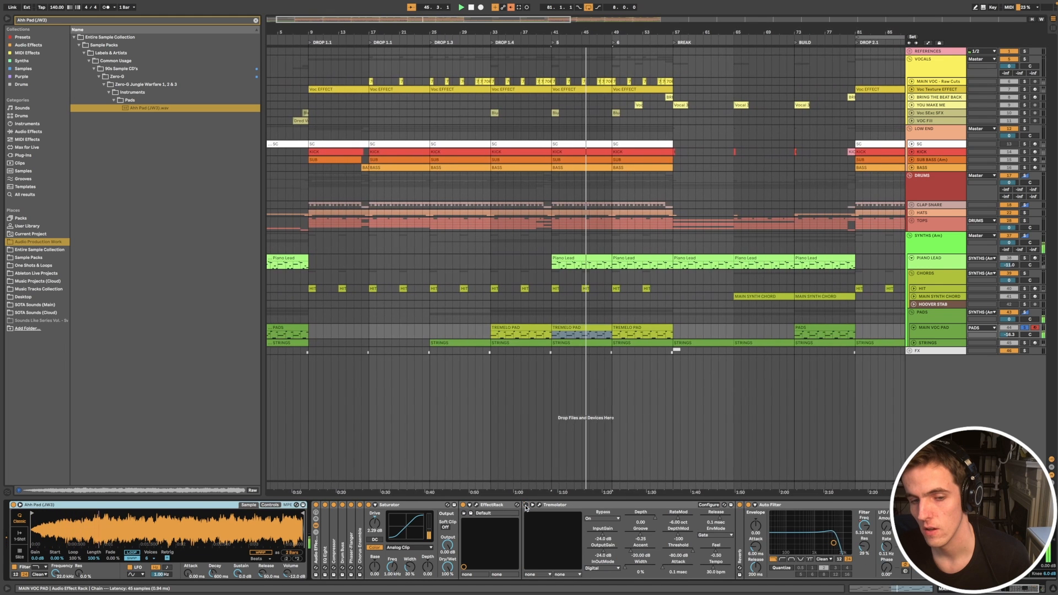
right_click(526, 507)
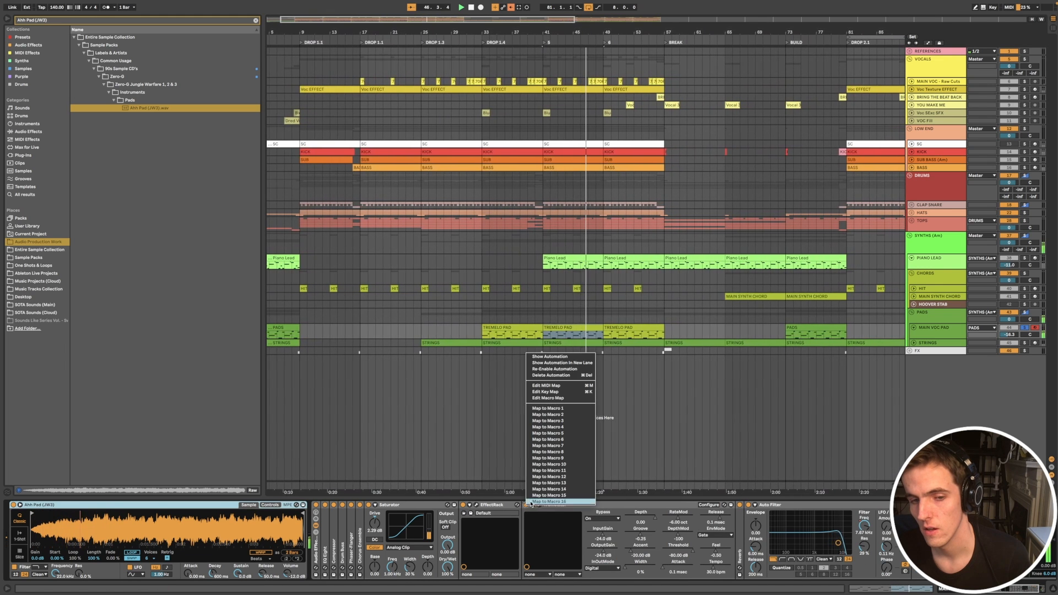
left_click(565, 373)
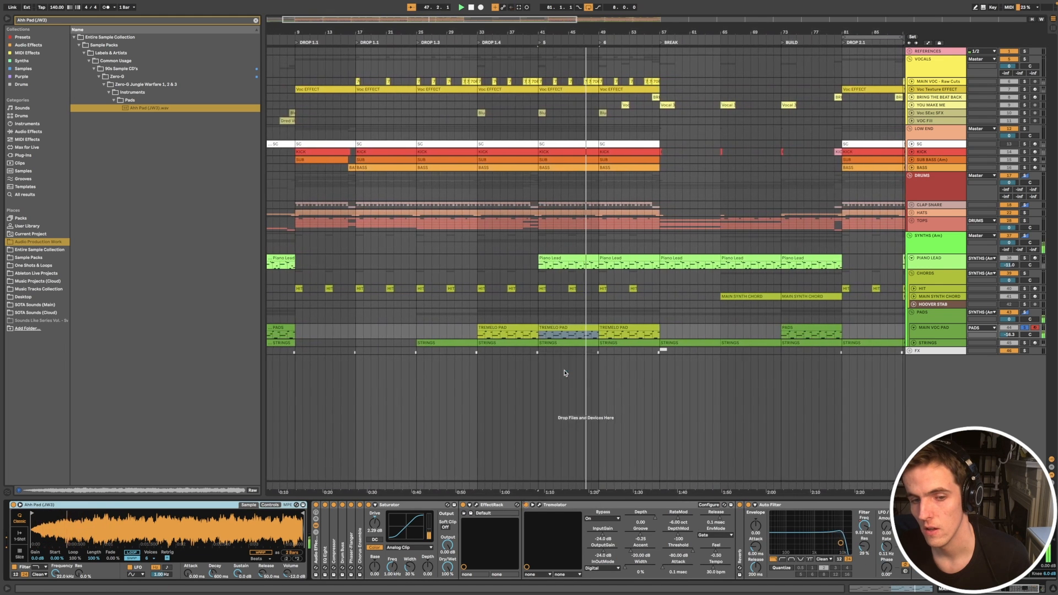
left_click(526, 505)
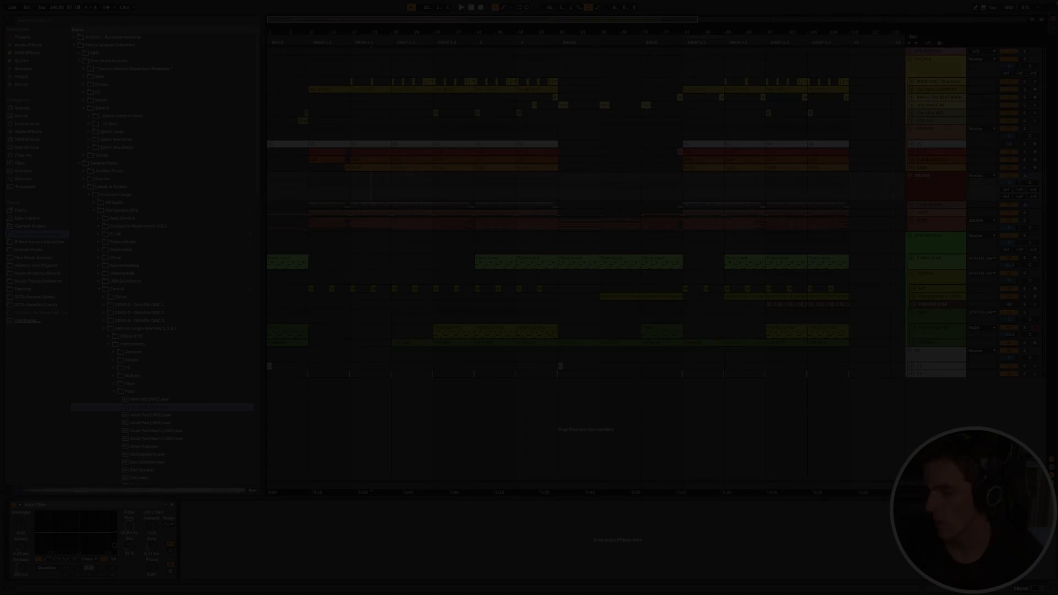